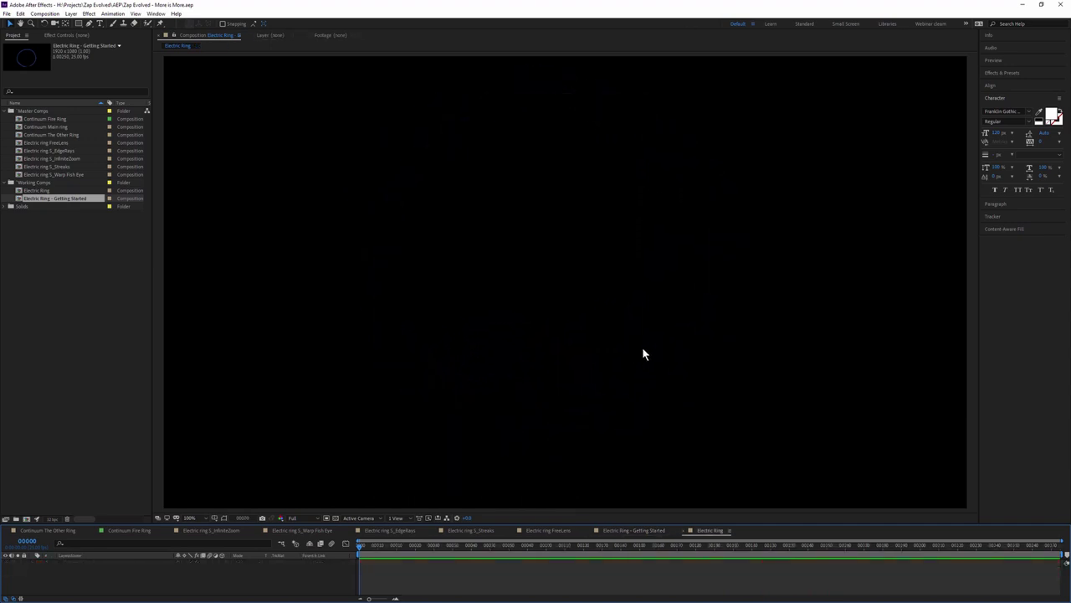
# Step: Create a new solid layer named "ZAP 1" at 1920 x 1080 in the Electric Ring composition
pyautogui.click(46, 14)
pyautogui.moveTo(69, 17)
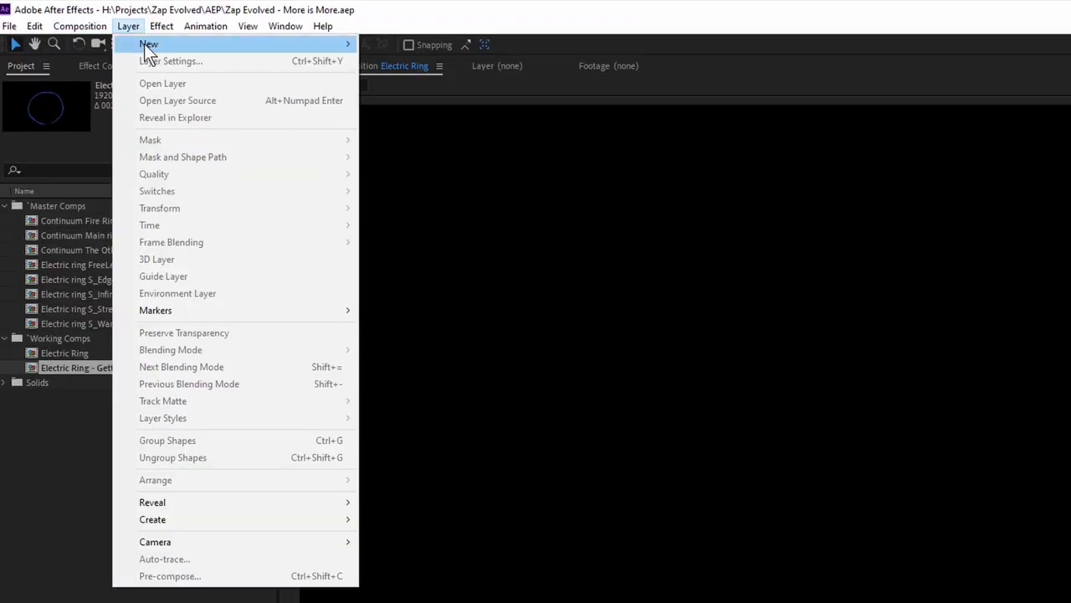
pyautogui.moveTo(151, 46)
pyautogui.click(536, 61)
pyautogui.write('ZAP')
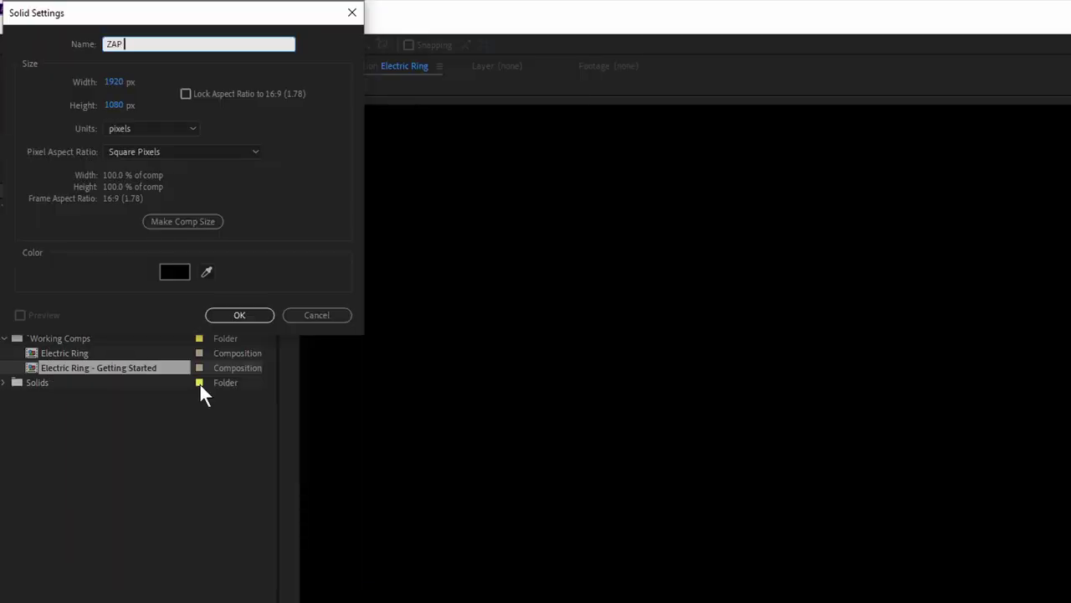
pyautogui.write(' 1')
pyautogui.press('Return')
# Step: Apply the Sapphire Render S_Zap effect to the ZAP 1 layer
pyautogui.click(159, 26)
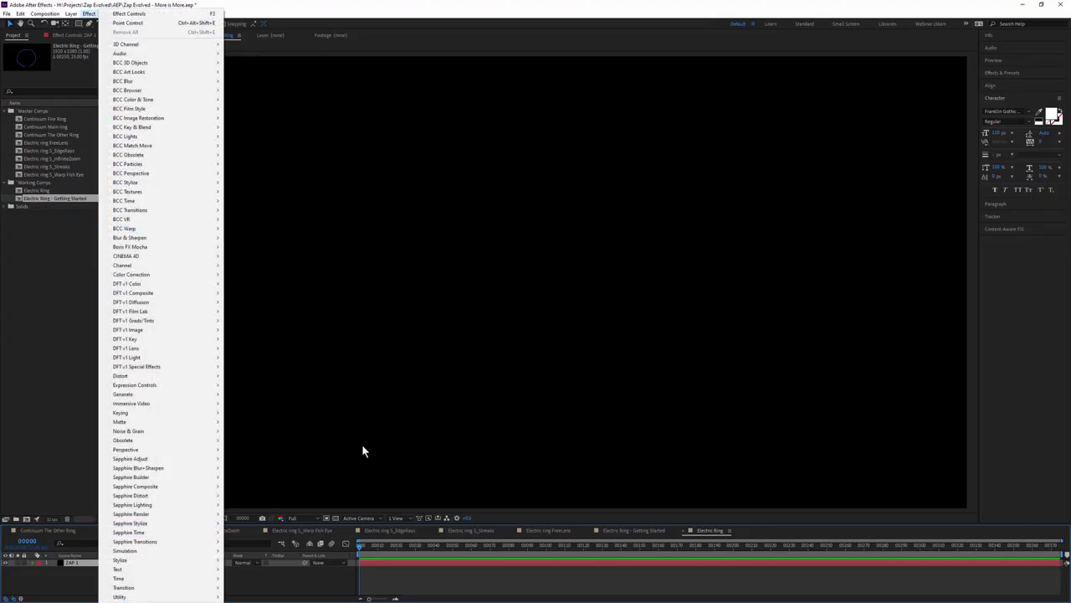
pyautogui.moveTo(179, 516)
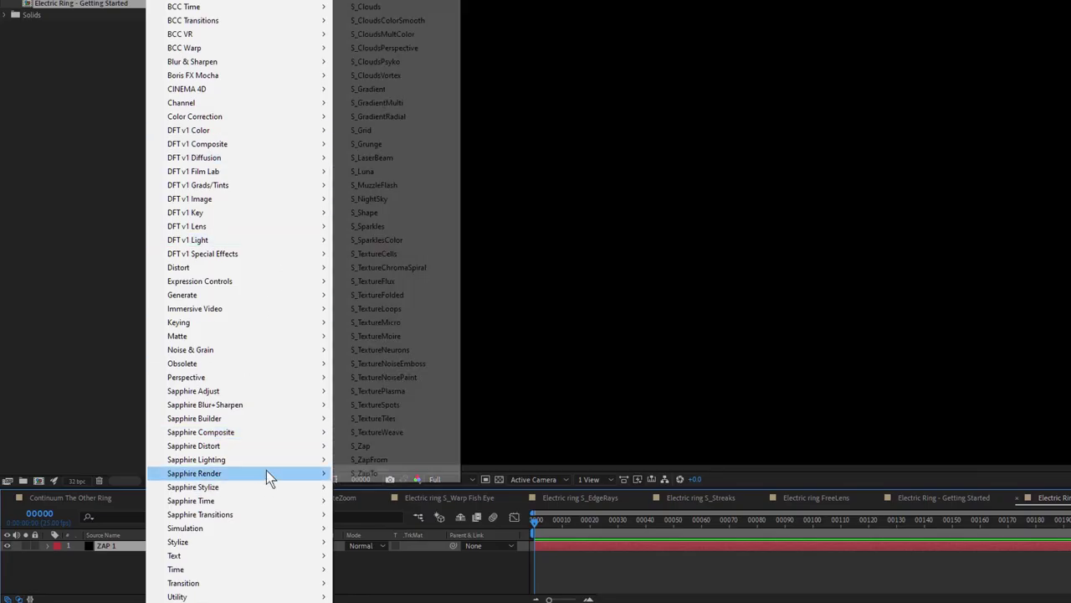
pyautogui.click(410, 450)
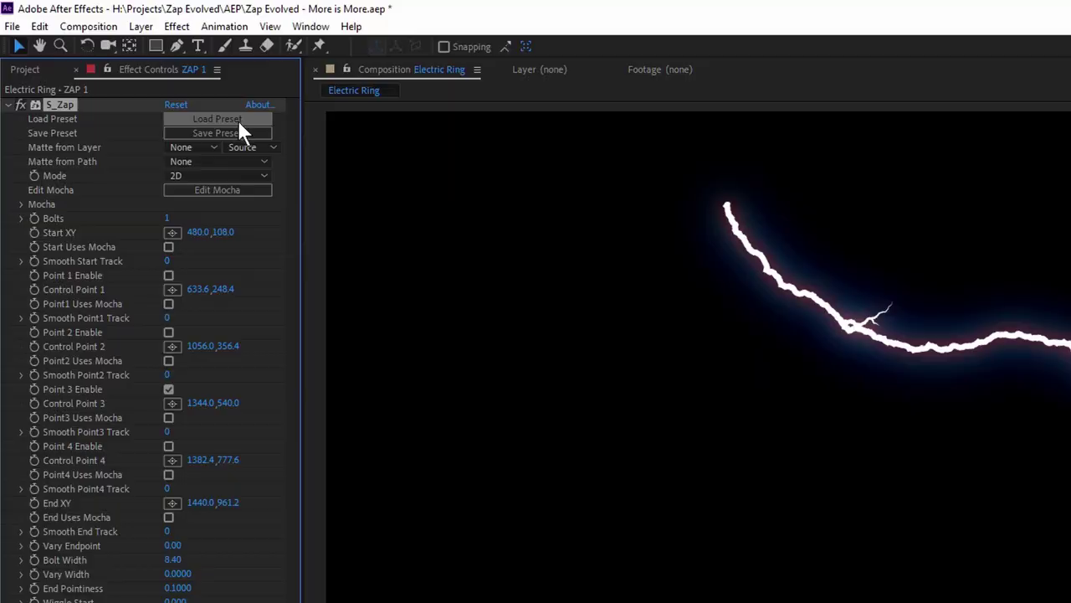
# Step: Preview several S_Zap presets, including Fiery Branches and Limb Or Light, and load the Default preset
pyautogui.click(238, 121)
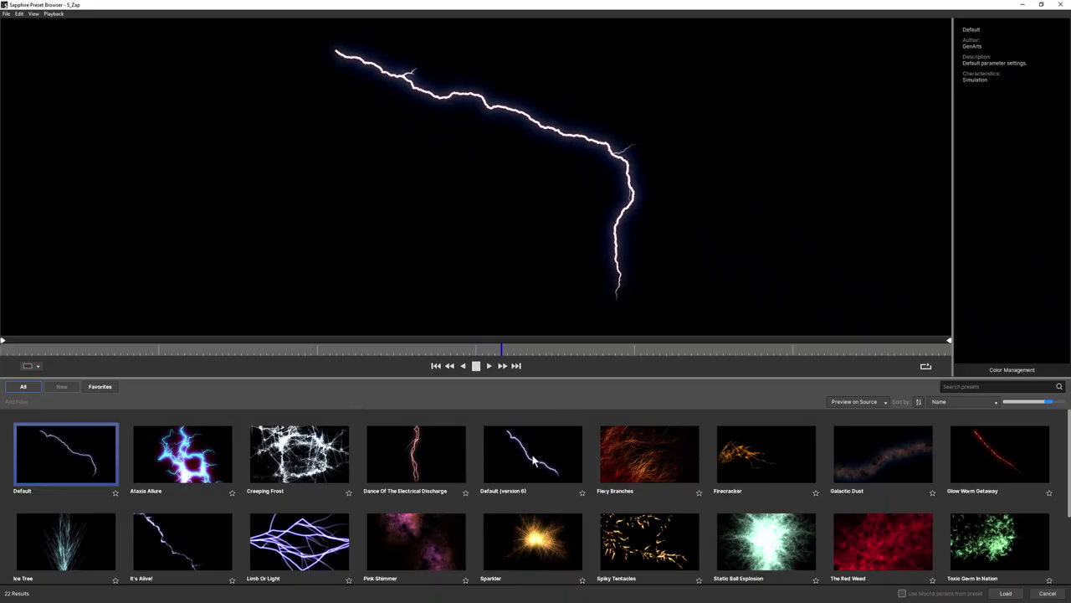
pyautogui.click(425, 465)
pyautogui.click(513, 456)
pyautogui.click(647, 476)
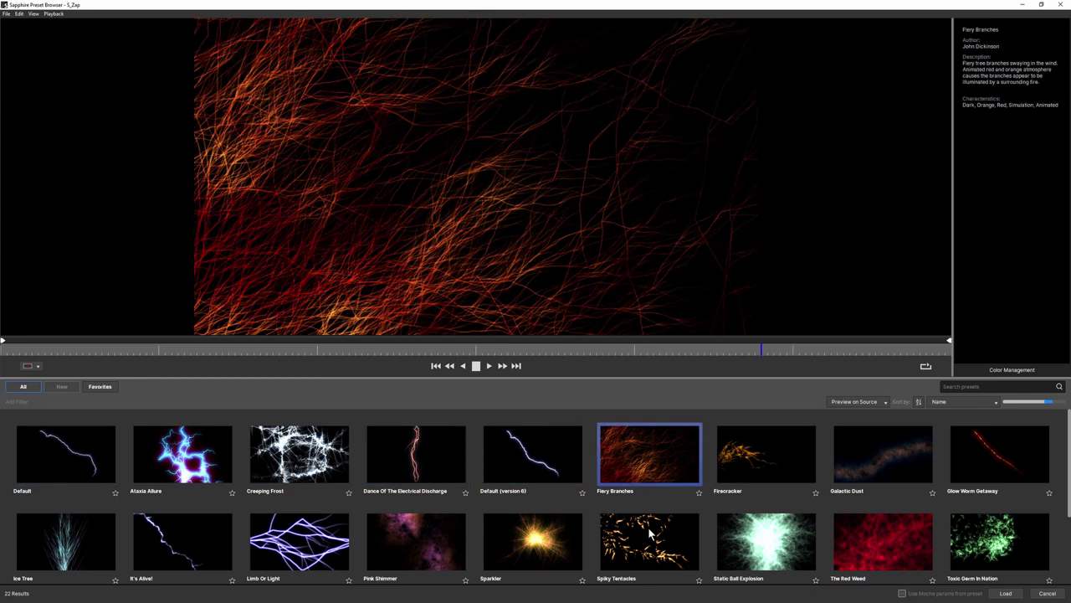
pyautogui.click(646, 529)
pyautogui.click(287, 544)
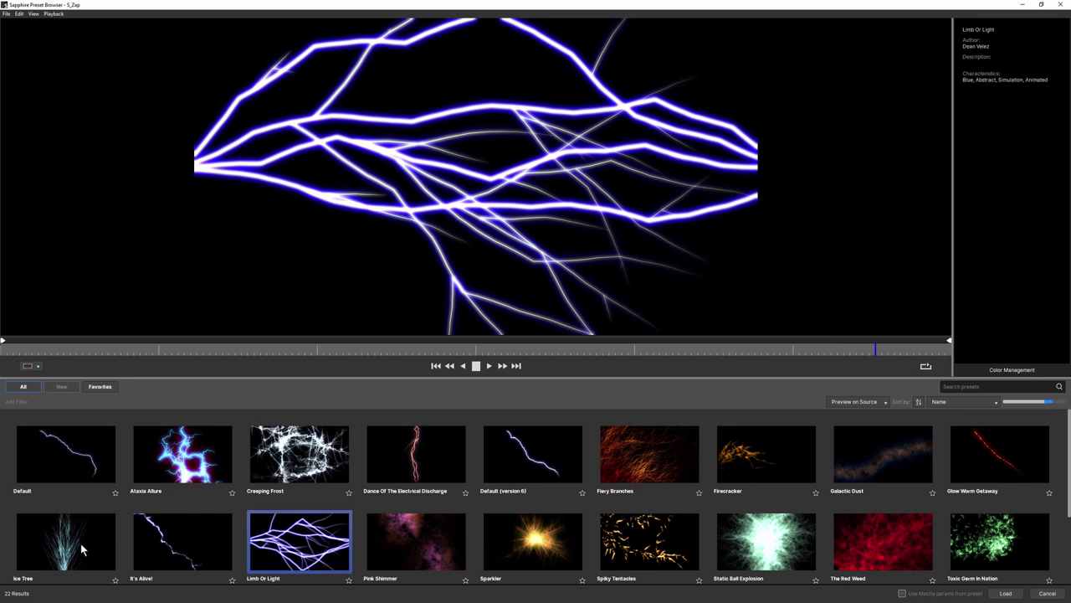
pyautogui.click(163, 554)
pyautogui.click(65, 561)
pyautogui.scroll(-2, 600, 409)
pyautogui.click(299, 520)
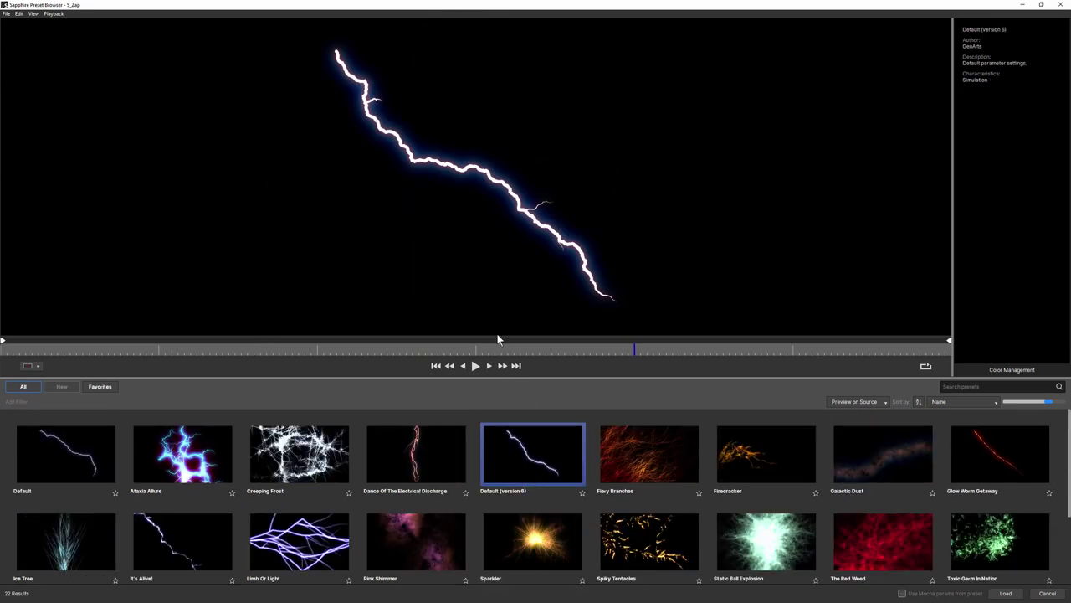
pyautogui.click(79, 475)
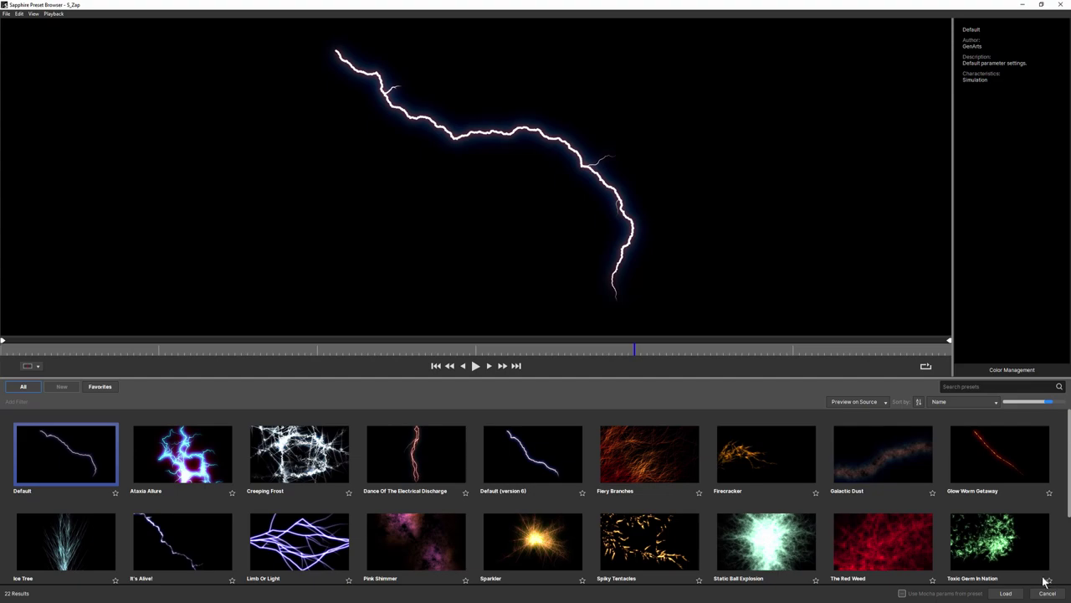
pyautogui.click(1002, 594)
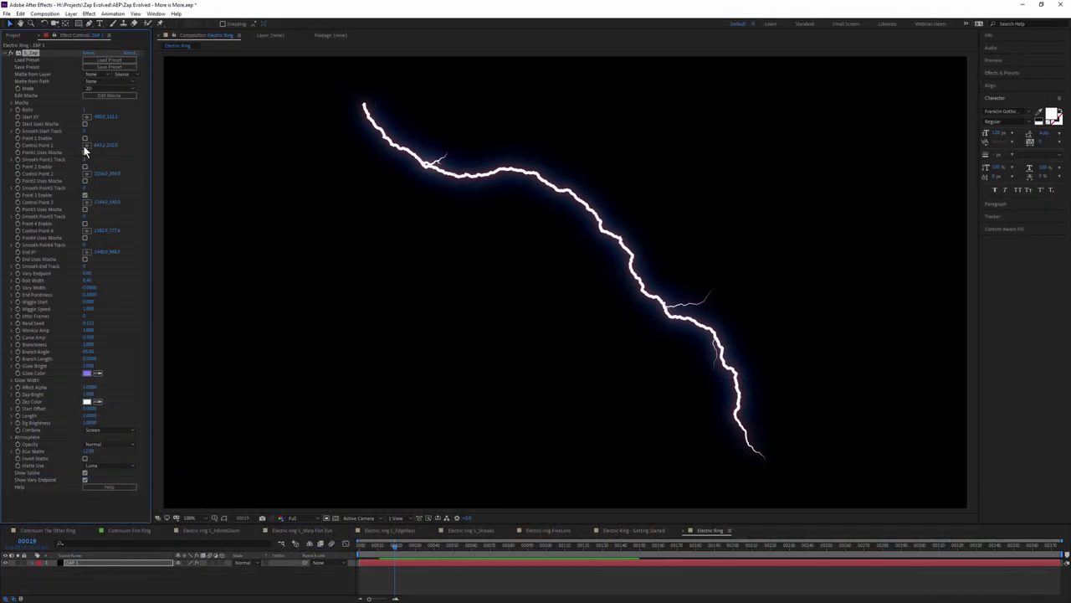
# Step: Stretch the bolt across the frame with Start XY at about 4, 500 and End XY at about 1877, 539, and preview it
pyautogui.click(86, 117)
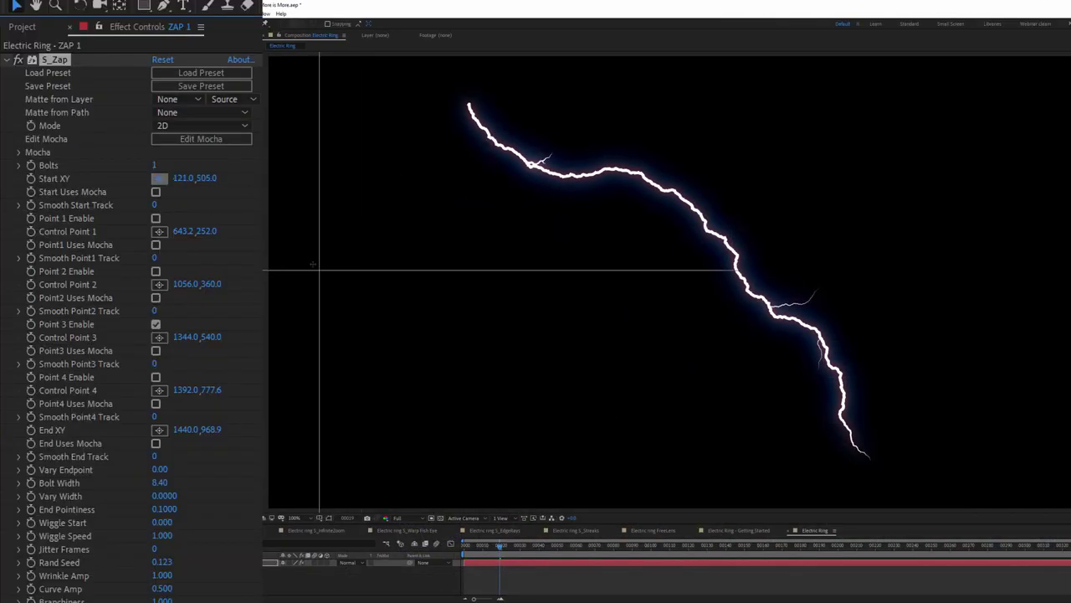
pyautogui.click(269, 266)
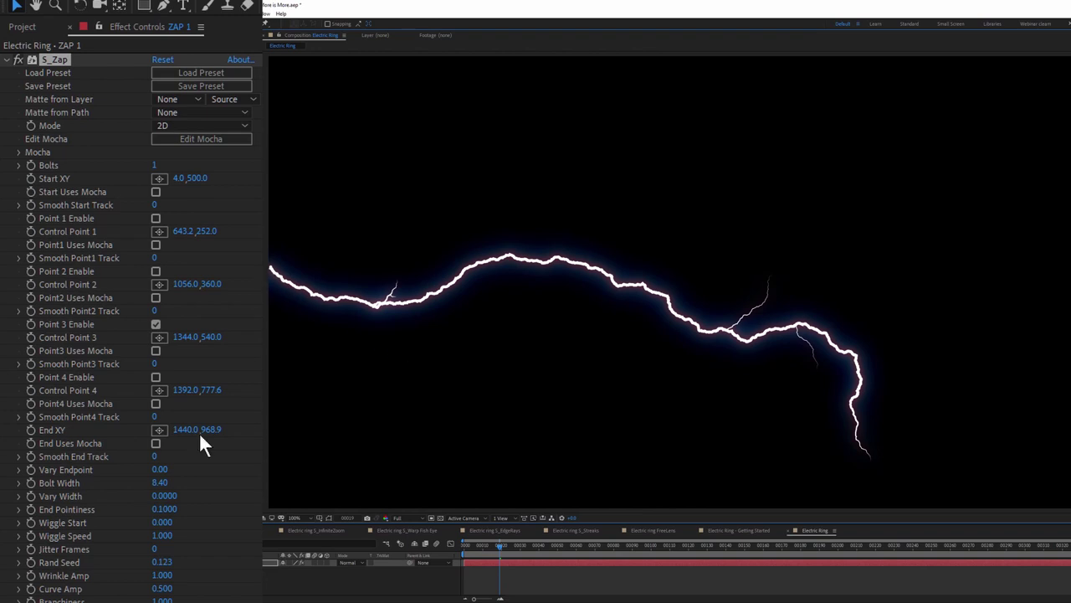
pyautogui.click(158, 429)
pyautogui.click(1055, 285)
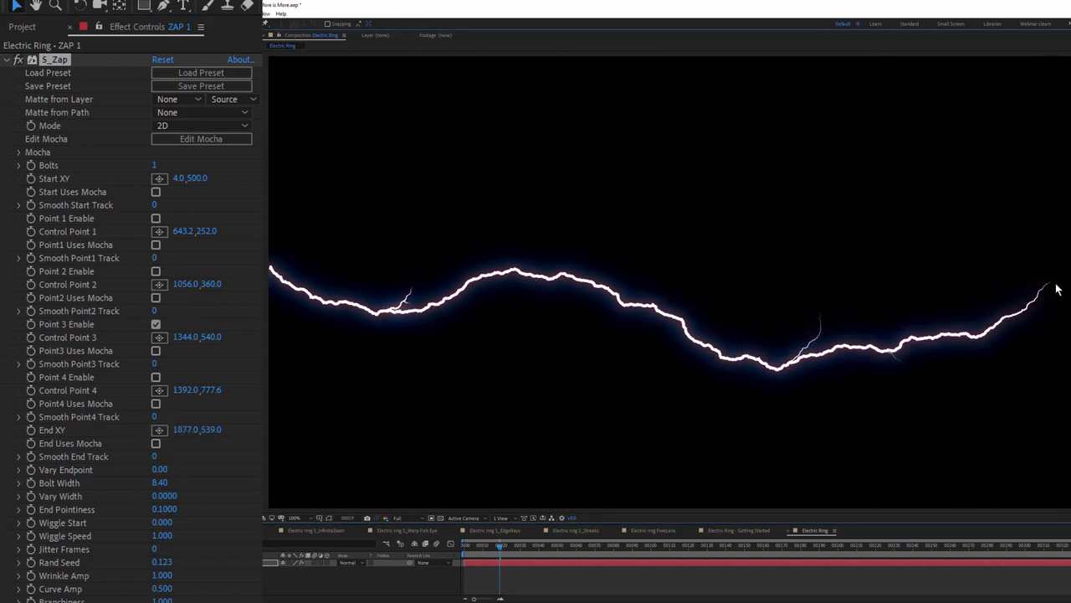
pyautogui.press('space')
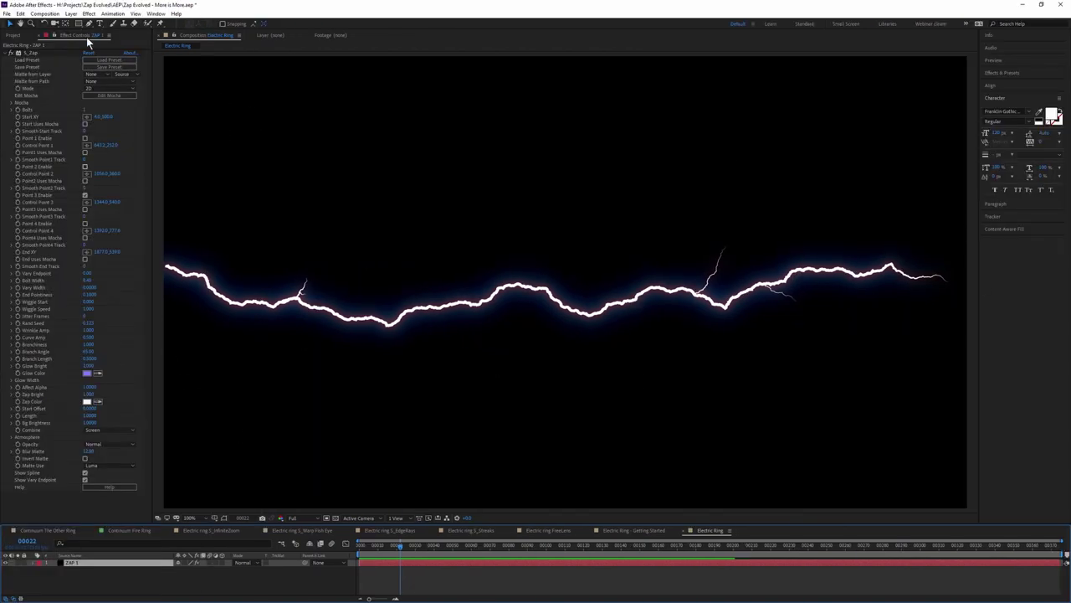
# Step: Apply the Sapphire Distort S_WarpPolar effect to the ZAP 1 layer to bend the bolt into a ring
pyautogui.click(89, 14)
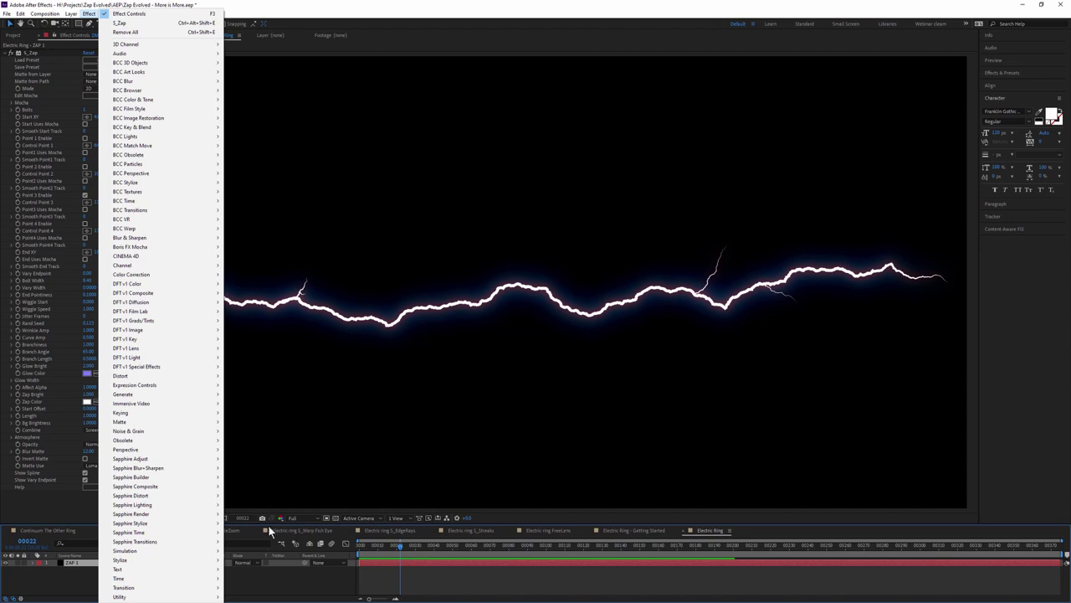
pyautogui.moveTo(209, 545)
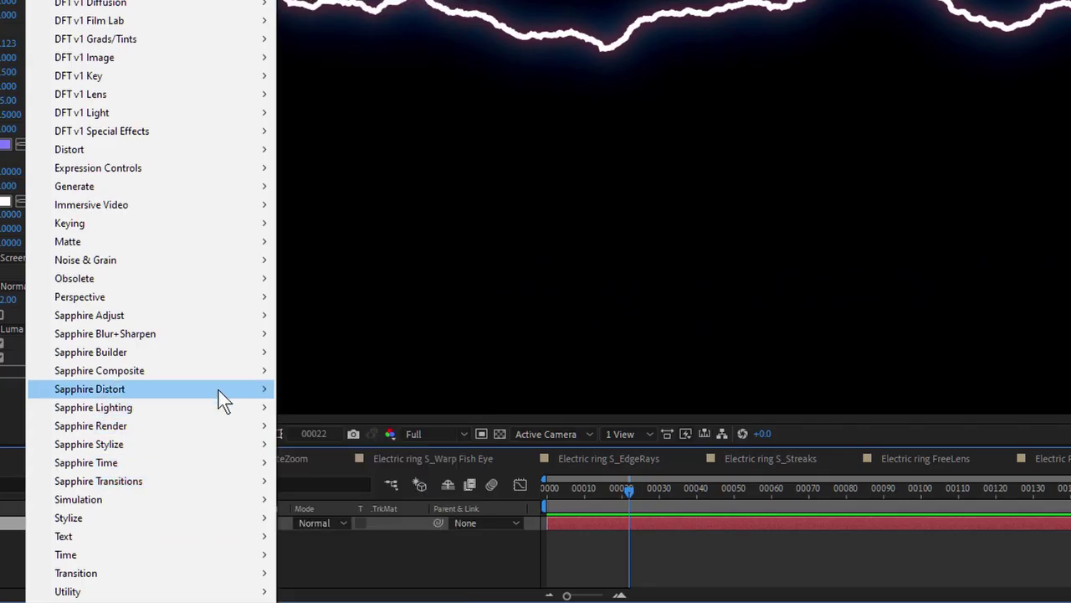
pyautogui.moveTo(218, 390)
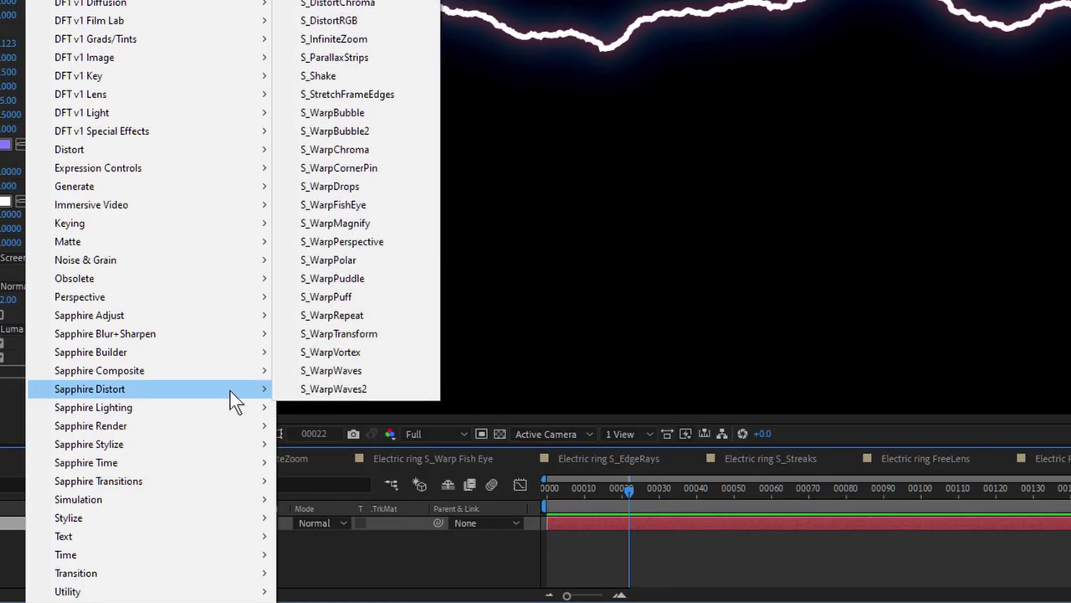
pyautogui.click(392, 260)
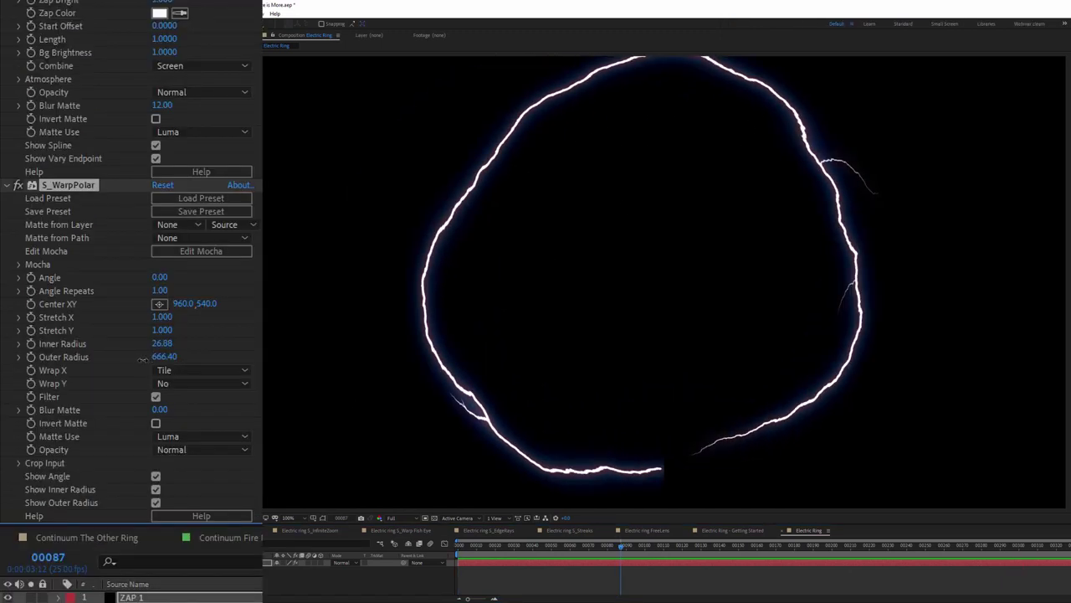
# Step: Set the S_WarpPolar Outer Radius to 600 and play the ring animation from frame 0
pyautogui.moveTo(144, 360); pyautogui.dragTo(170, 359)
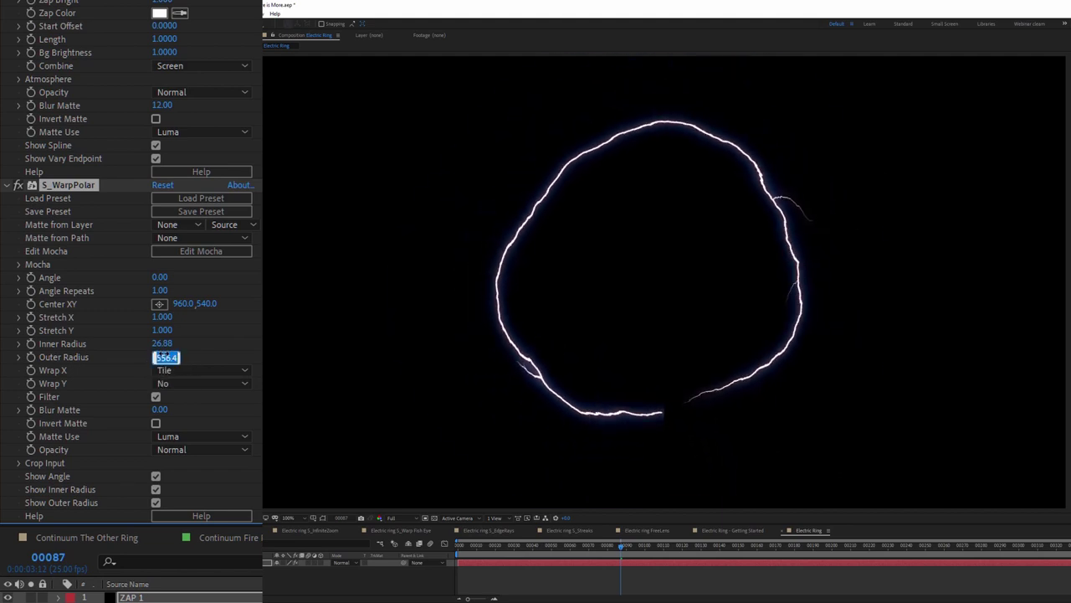
pyautogui.press('Return')
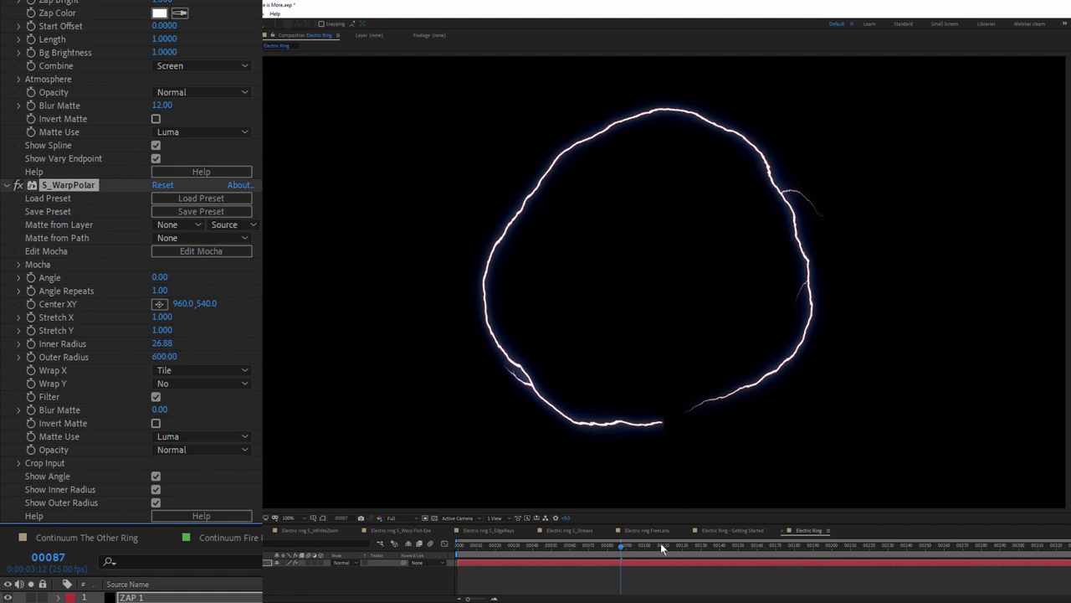
pyautogui.moveTo(670, 549); pyautogui.dragTo(449, 554)
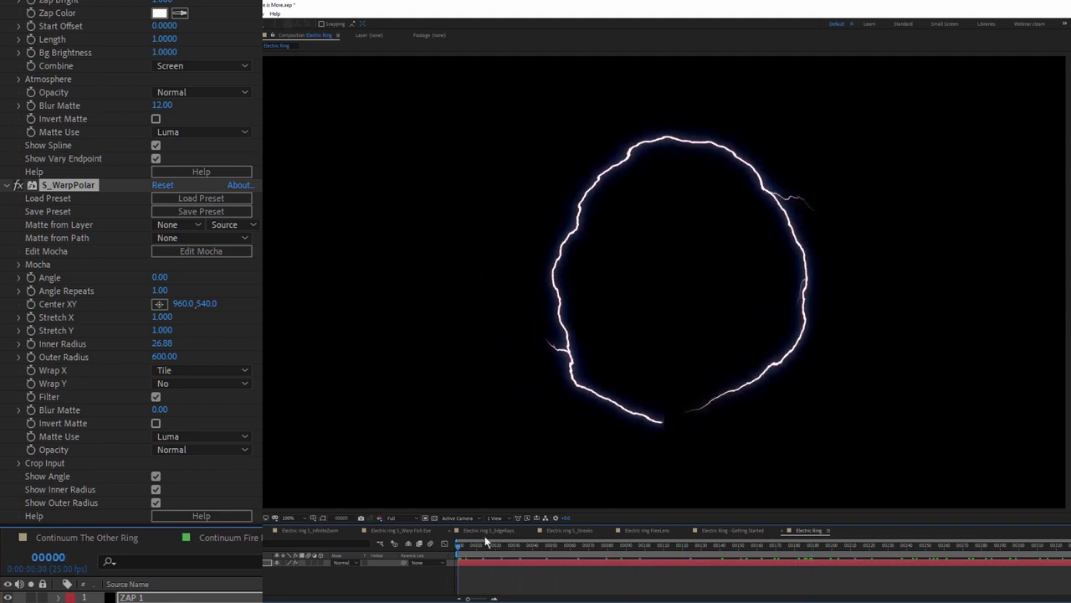
pyautogui.press('space')
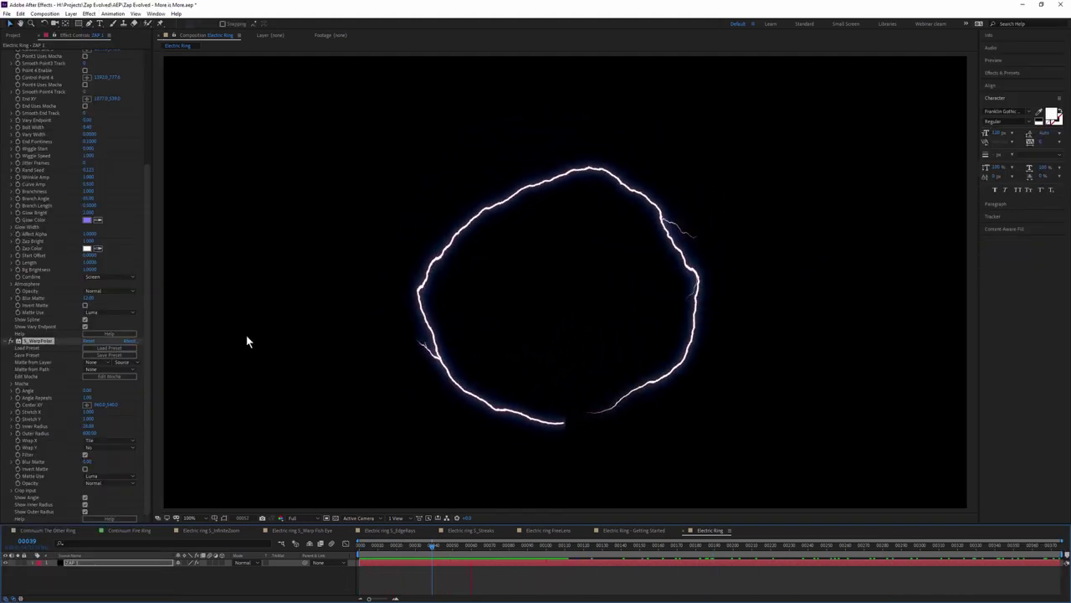
# Step: Collapse the S_Zap and S_WarpPolar settings, add the Sapphire Stylize S_EmbossGlass effect to ZAP 1, and preview it
pyautogui.click(7, 341)
pyautogui.click(8, 54)
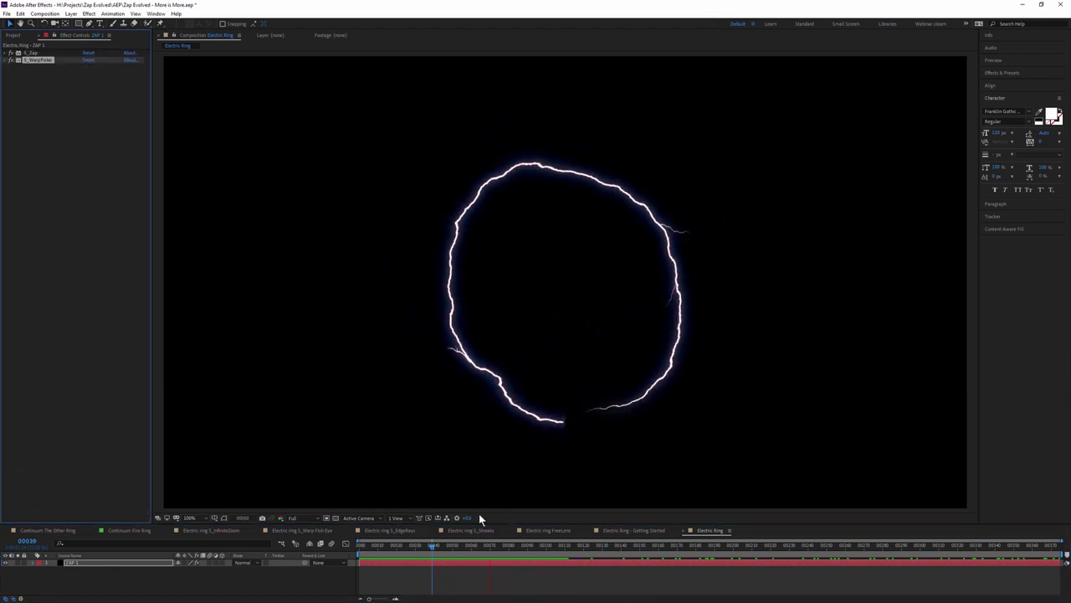
pyautogui.click(88, 14)
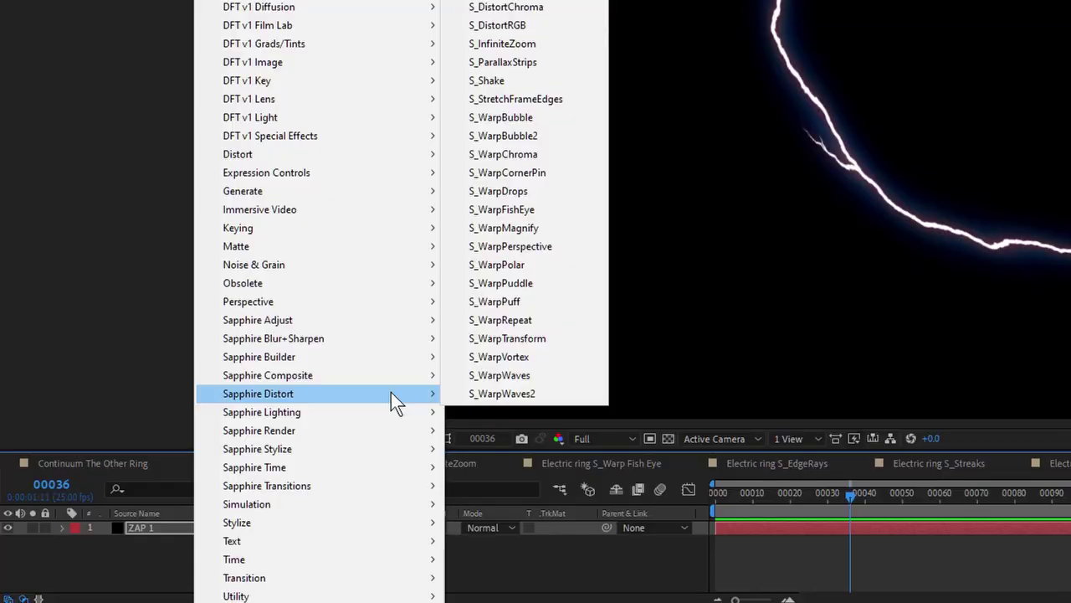
pyautogui.moveTo(175, 522)
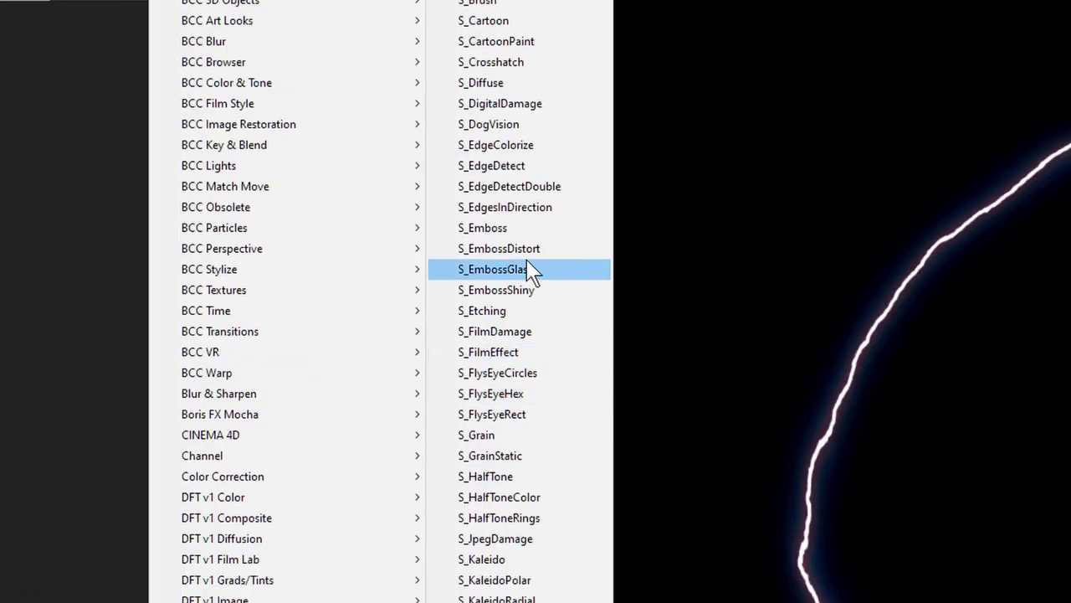
pyautogui.click(556, 273)
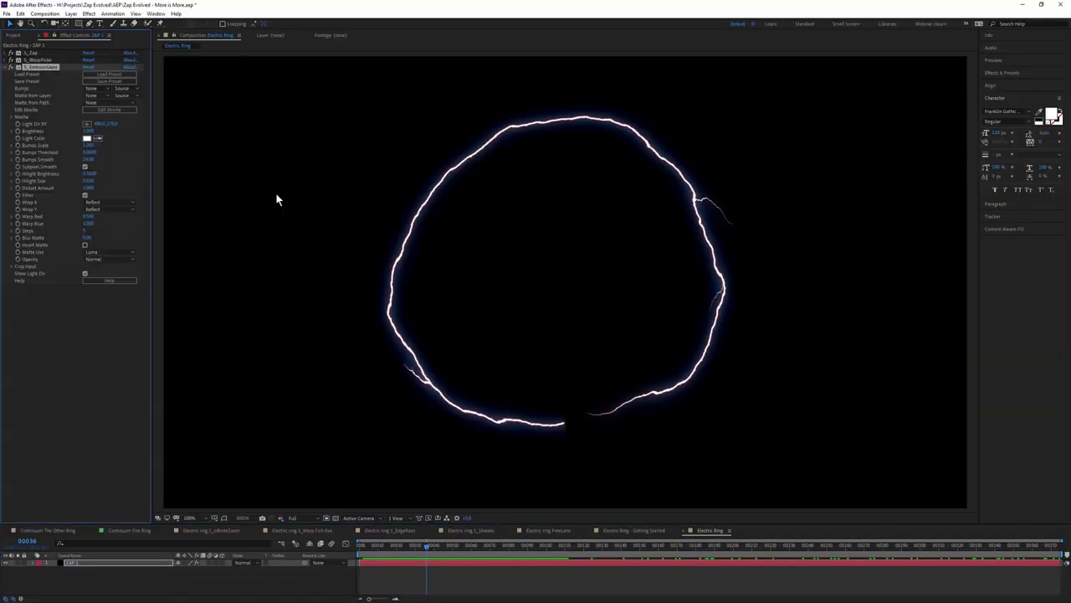
pyautogui.press('space')
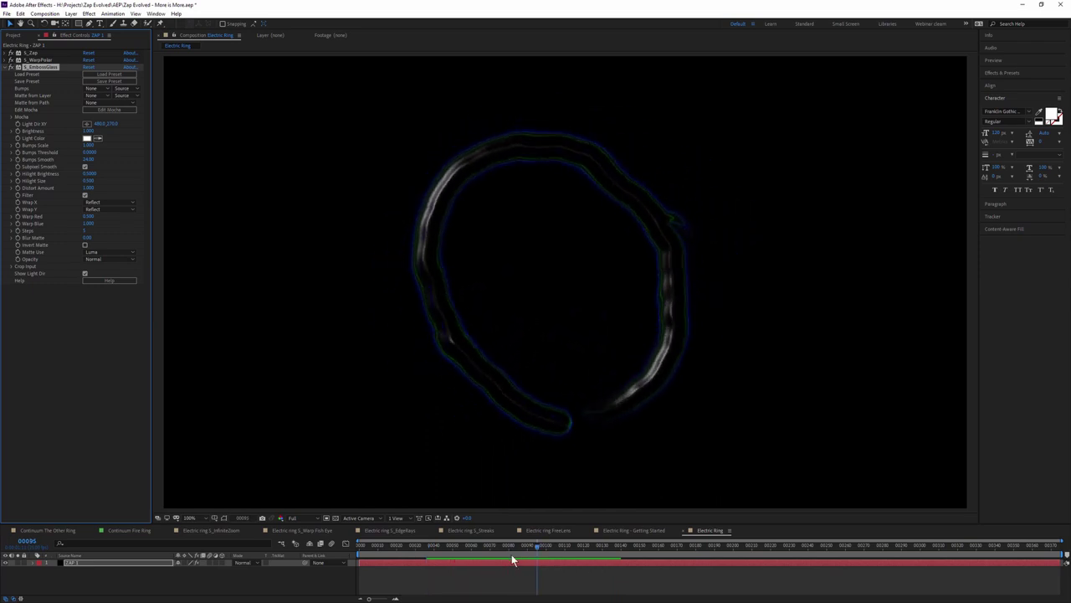
# Step: Preview the Frozen Window Pane preset for S_EmbossGlass and load it
pyautogui.click(113, 74)
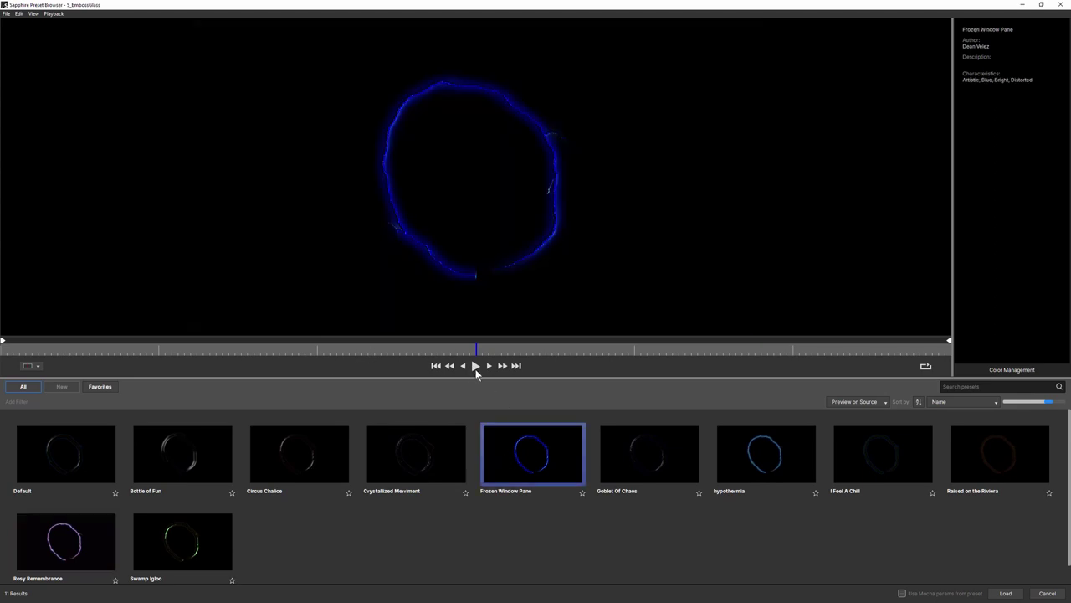
pyautogui.press('space')
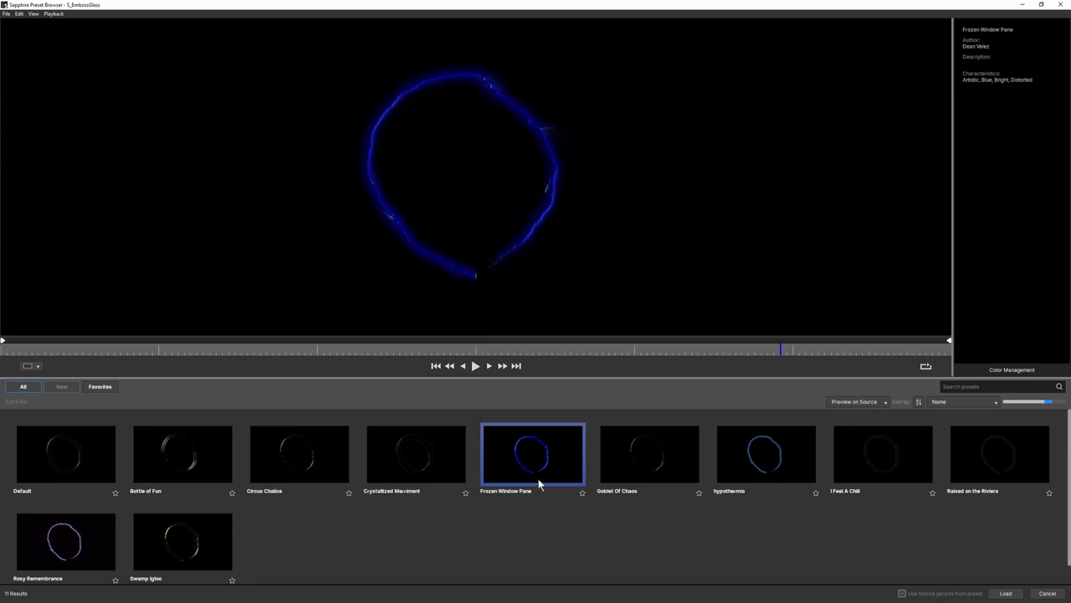
pyautogui.doubleClick(539, 446)
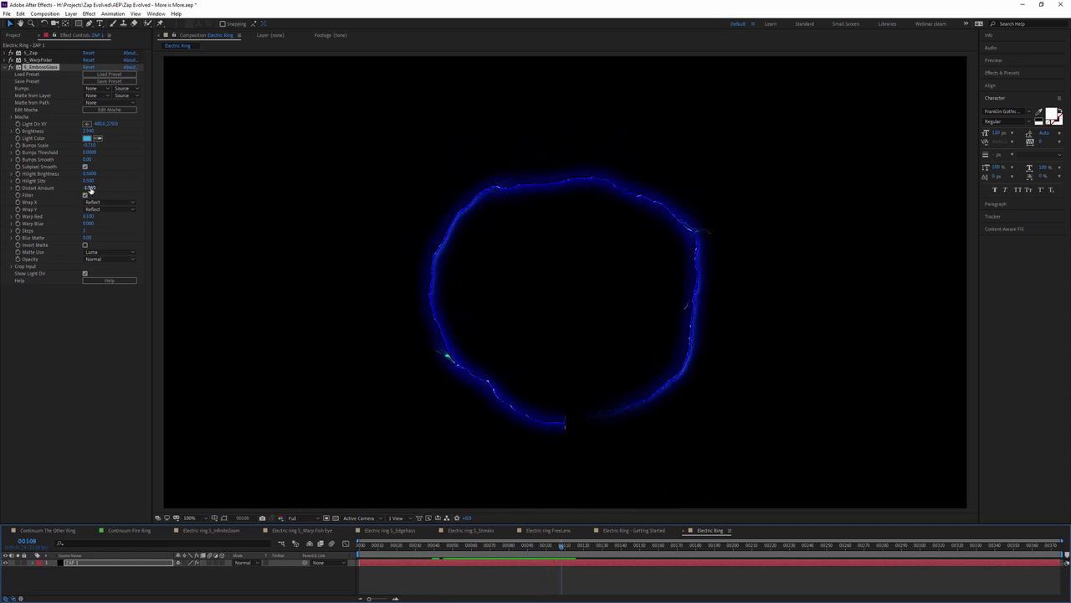
# Step: Set the S_EmbossGlass Distort Amount to -1.860 and Bumps Scale to 0.510
pyautogui.moveTo(89, 188); pyautogui.dragTo(106, 188)
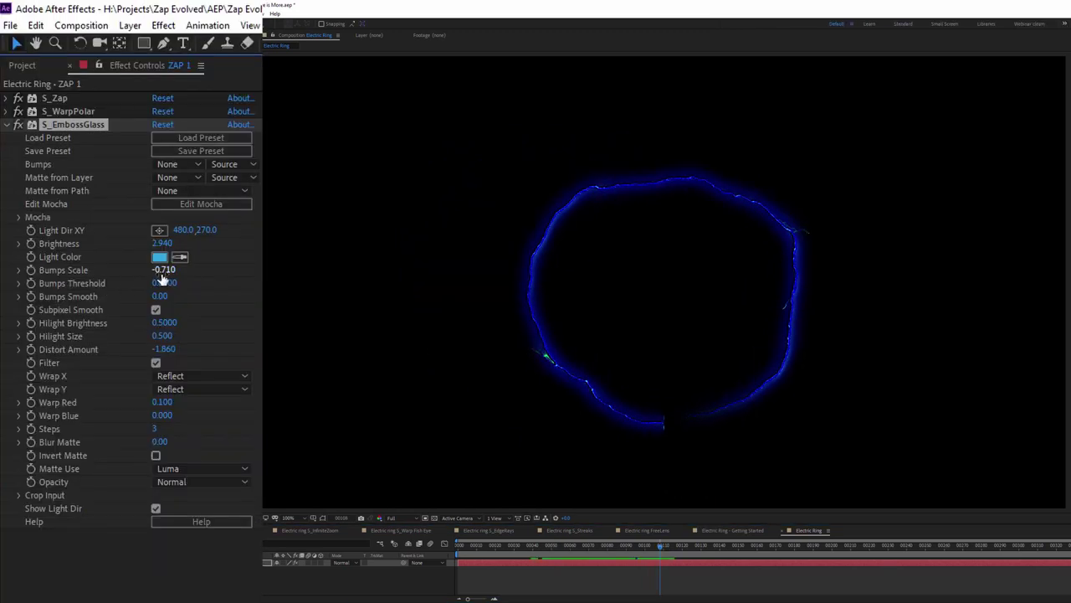
pyautogui.moveTo(208, 277); pyautogui.dragTo(251, 278)
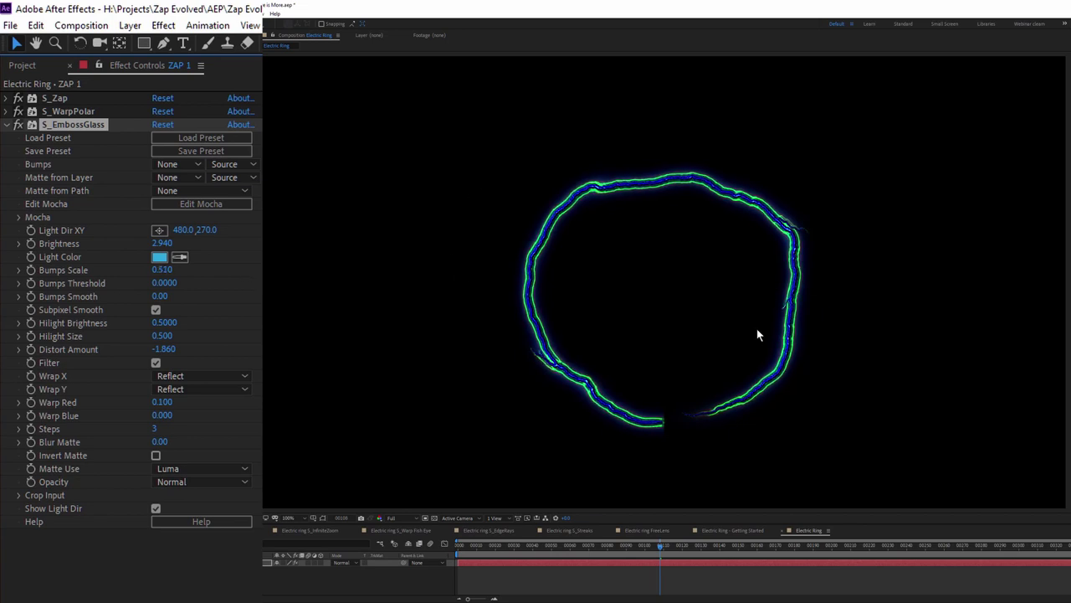
# Step: Try an S_EmbossGlass Steps value of 7 and undo that change
pyautogui.moveTo(154, 428); pyautogui.dragTo(159, 429)
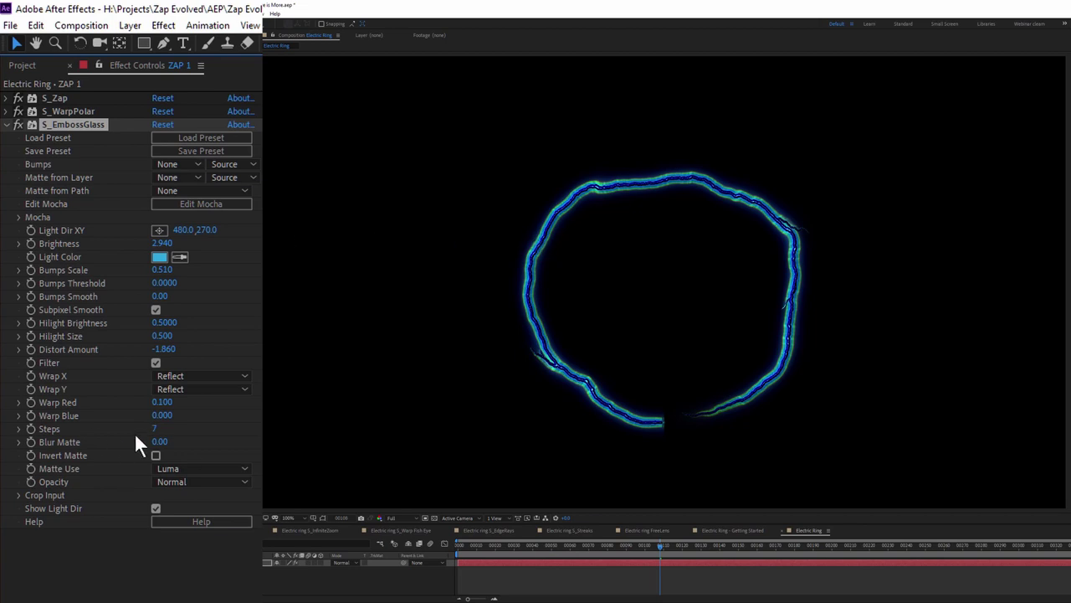
pyautogui.hotkey('ctrl', 'z')
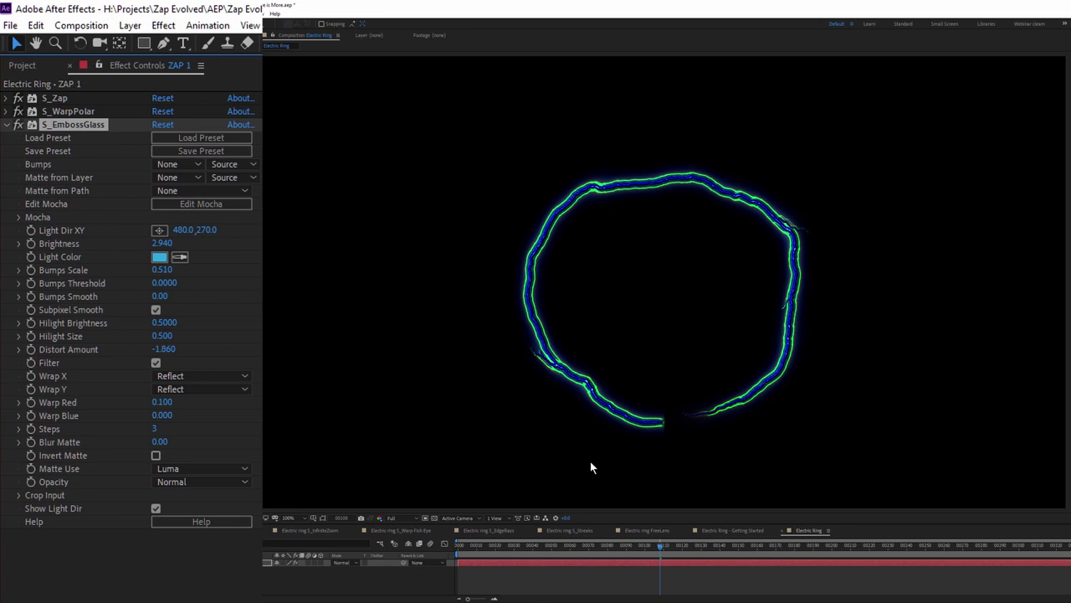
# Step: Preview the embossed ring, and add the Sapphire Distort S_WarpPuff effect to ZAP 1
pyautogui.press('space')
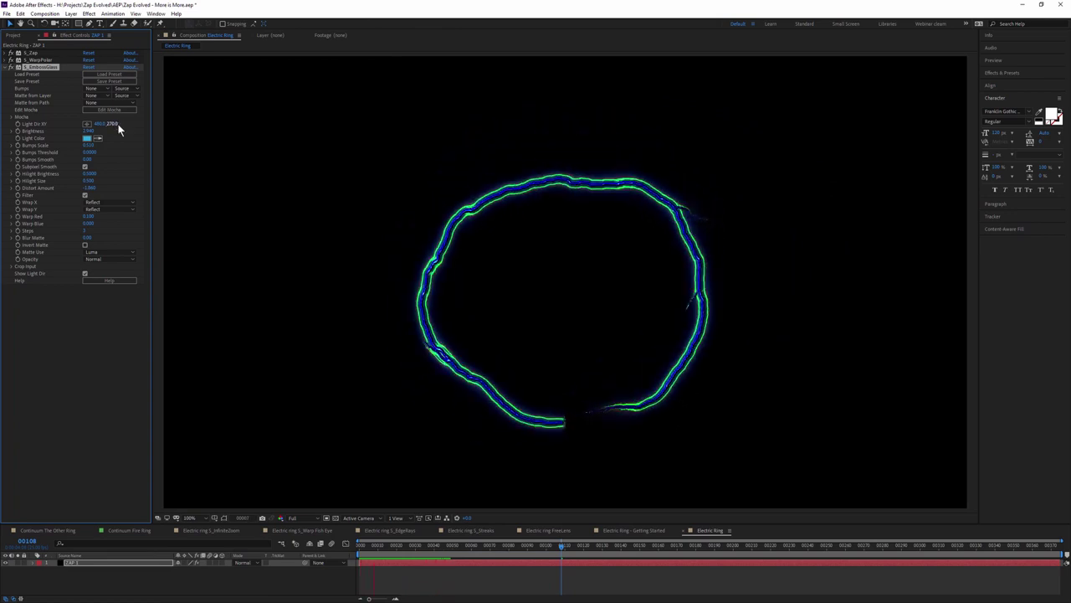
pyautogui.press('space')
pyautogui.click(88, 14)
pyautogui.moveTo(191, 465)
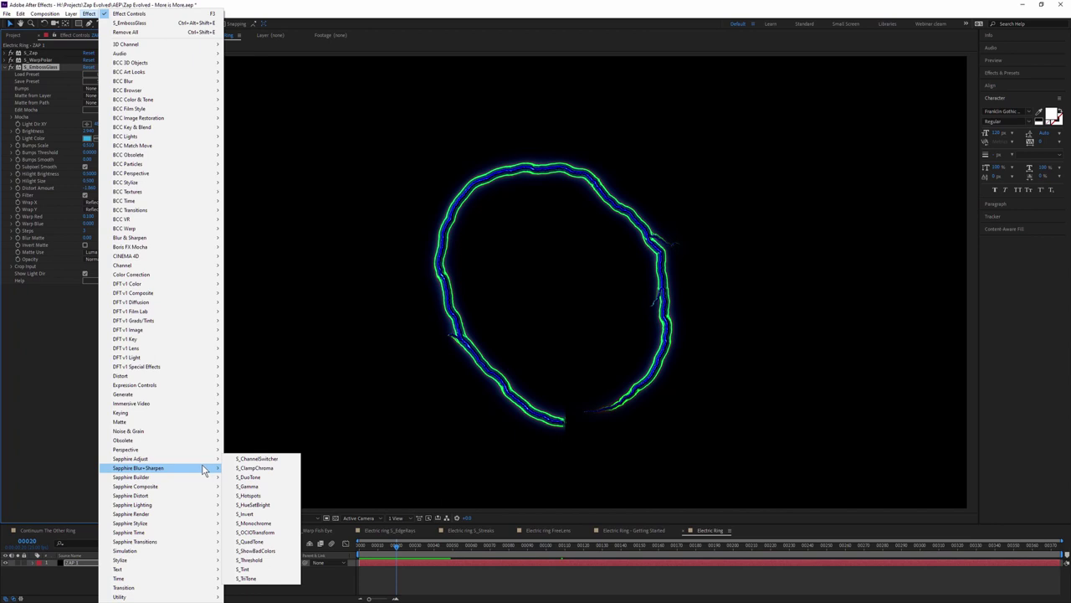
pyautogui.moveTo(205, 501)
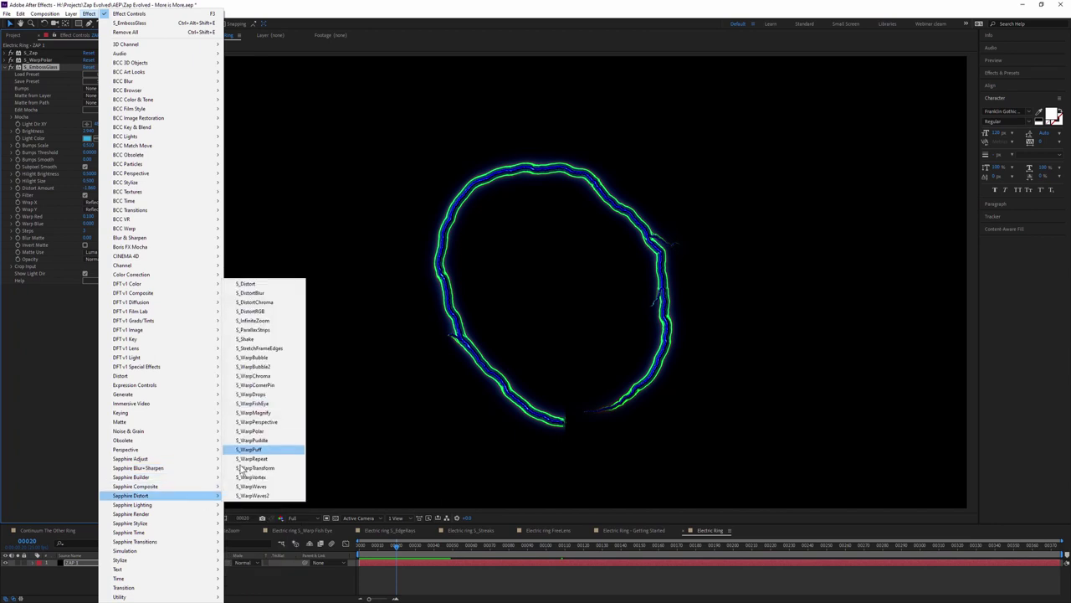
pyautogui.click(251, 450)
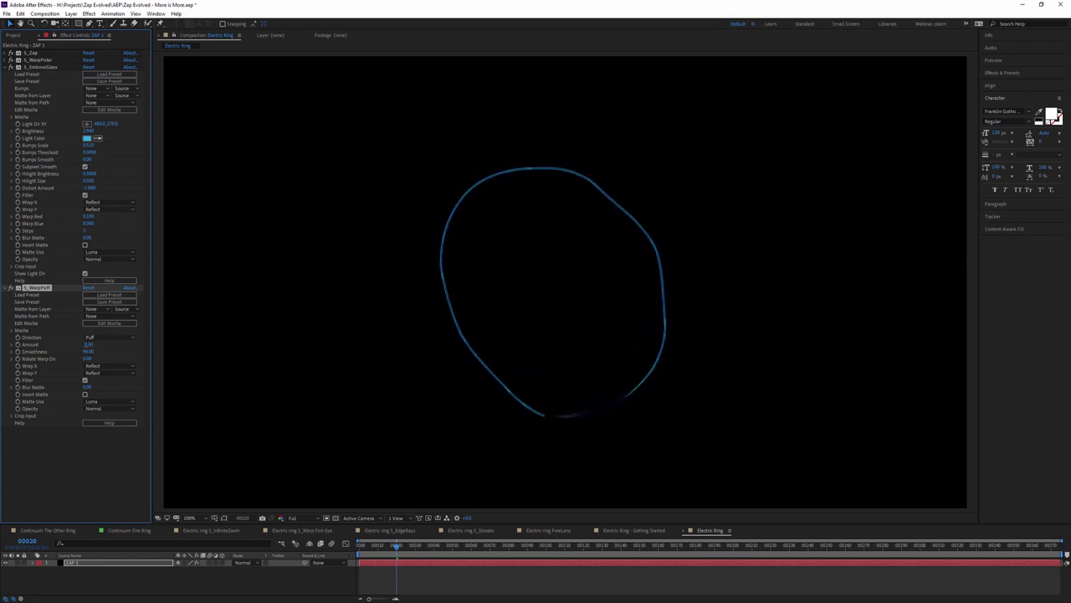
# Step: Set the S_WarpPuff Amount to -0.30 and Smoothness to 183.00, and preview the ring
pyautogui.moveTo(88, 344); pyautogui.dragTo(89, 344)
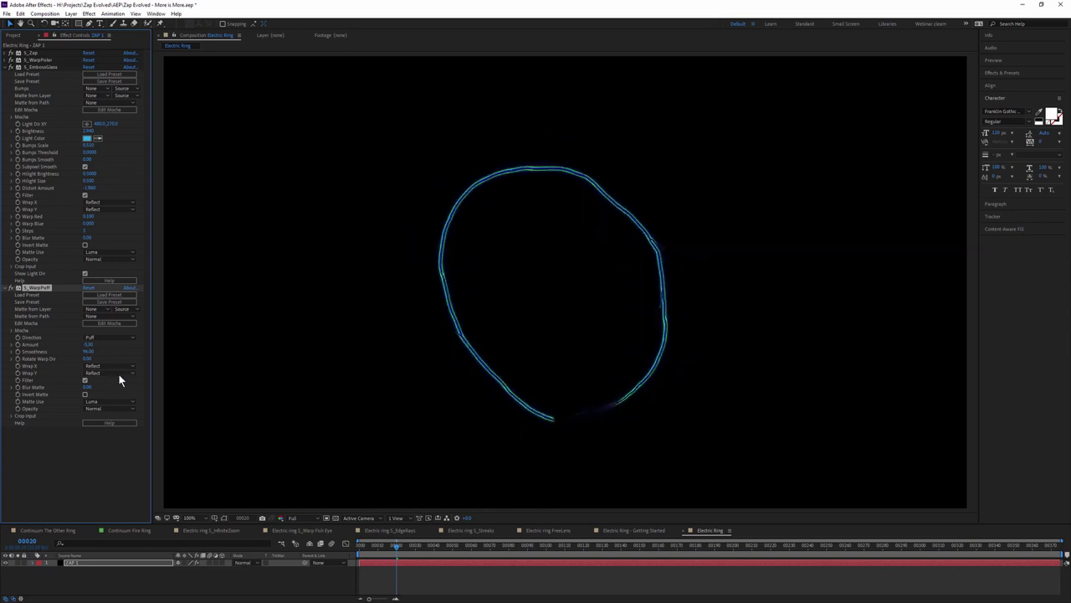
pyautogui.press('space')
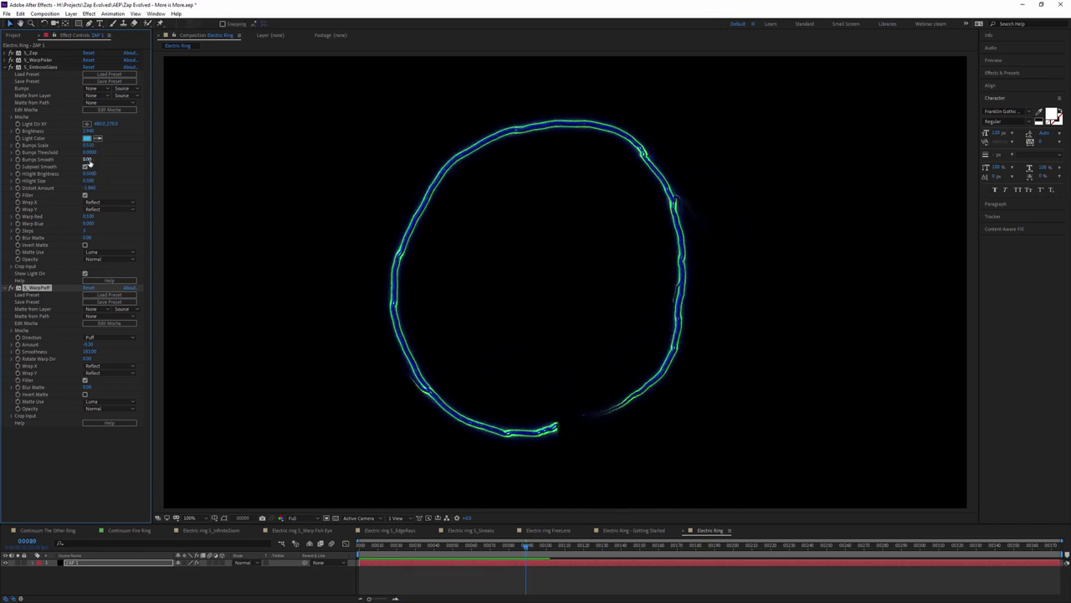
pyautogui.press('space')
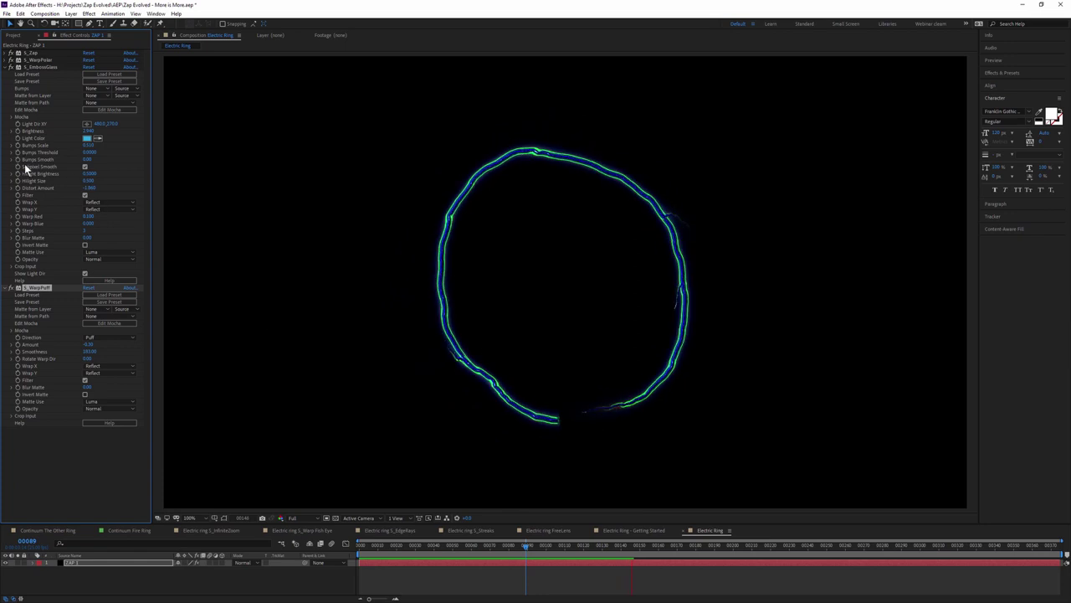
# Step: Collapse the S_EmbossGlass and S_WarpPuff settings, and set the S_Zap Zap Color to dark blue 194099
pyautogui.click(5, 67)
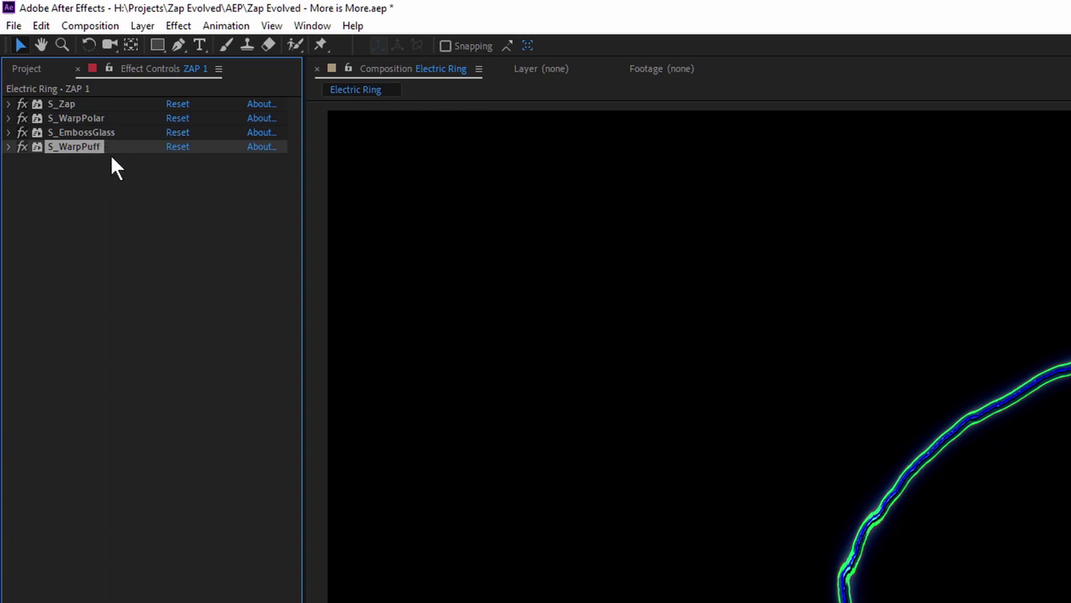
pyautogui.click(8, 104)
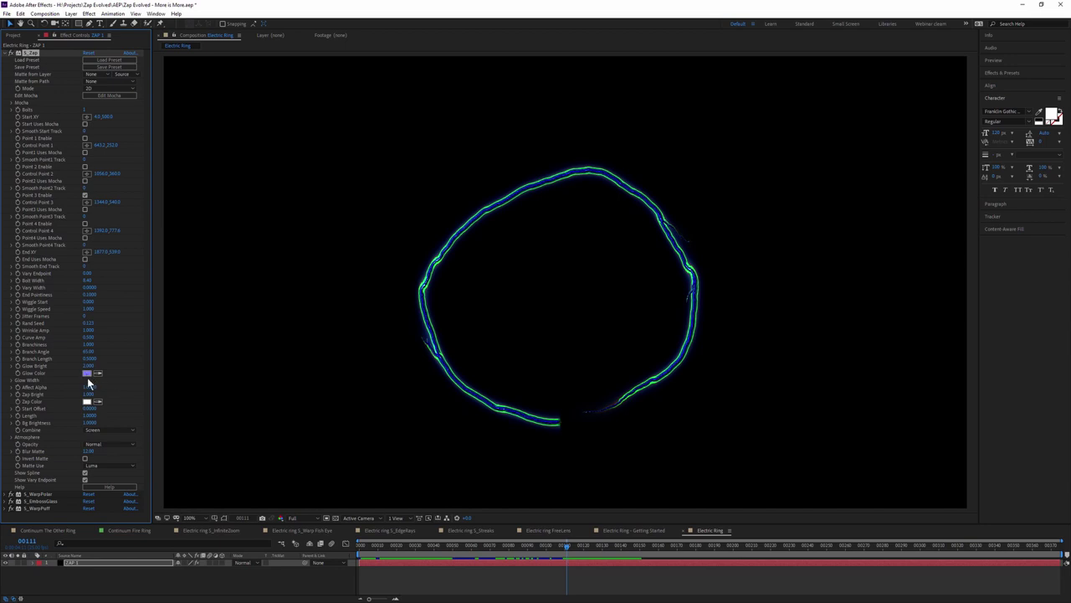
pyautogui.click(86, 402)
pyautogui.click(128, 71)
pyautogui.moveTo(128, 71)
pyautogui.mouseDown()
pyautogui.moveTo(129, 46)
pyautogui.moveTo(130, 57)
pyautogui.moveTo(90, 64)
pyautogui.moveTo(128, 72)
pyautogui.moveTo(129, 60)
pyautogui.mouseUp()
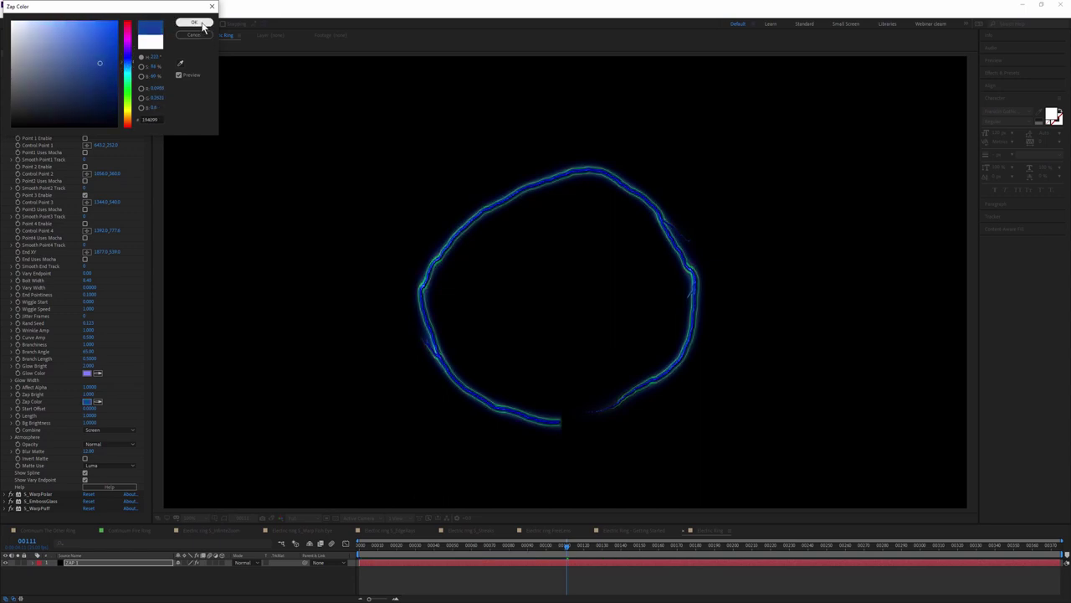
pyautogui.click(193, 22)
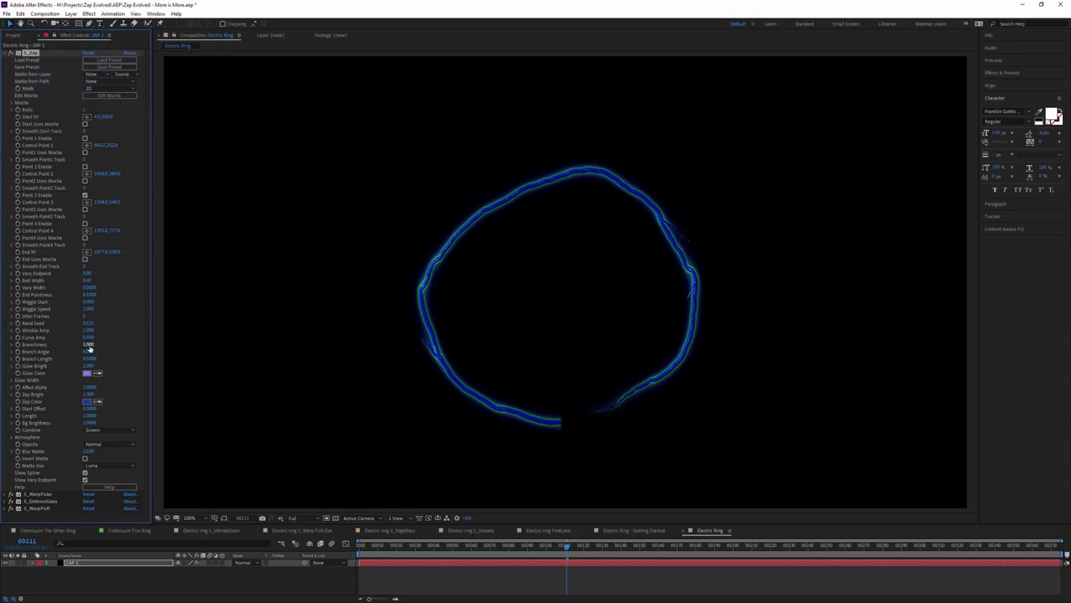
# Step: Set the S_Zap Branchiness to 2.700, Vary Width to 0.4700 and Bolt Width to 4.00, and preview the bolt
pyautogui.moveTo(88, 344)
pyautogui.mouseDown()
pyautogui.moveTo(118, 345)
pyautogui.moveTo(96, 344)
pyautogui.mouseUp()
pyautogui.press('space')
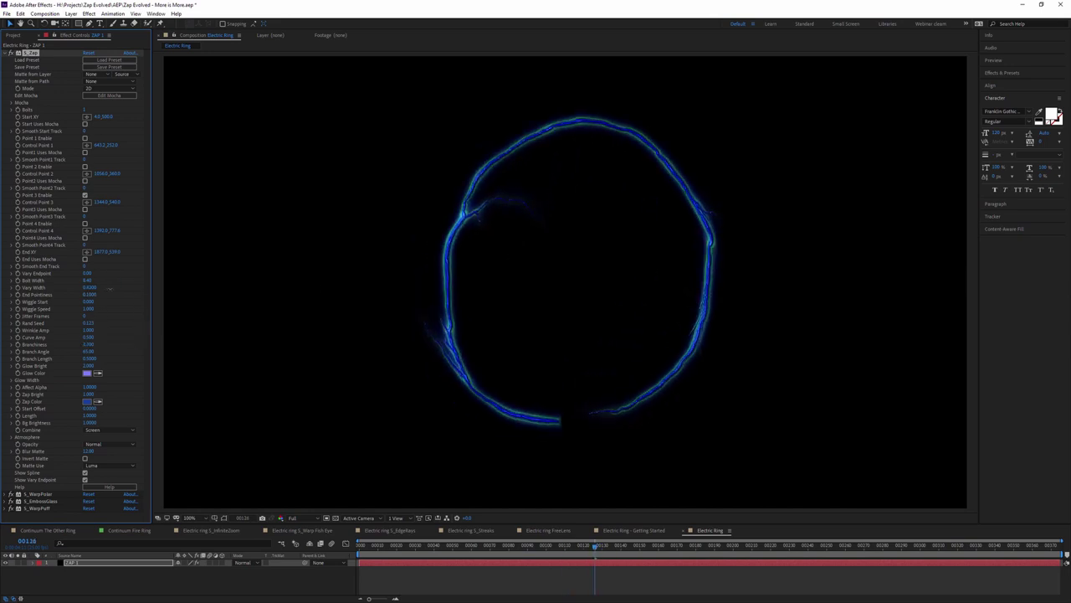
pyautogui.moveTo(109, 287); pyautogui.dragTo(112, 287)
pyautogui.moveTo(88, 281); pyautogui.dragTo(78, 282)
pyautogui.press('space')
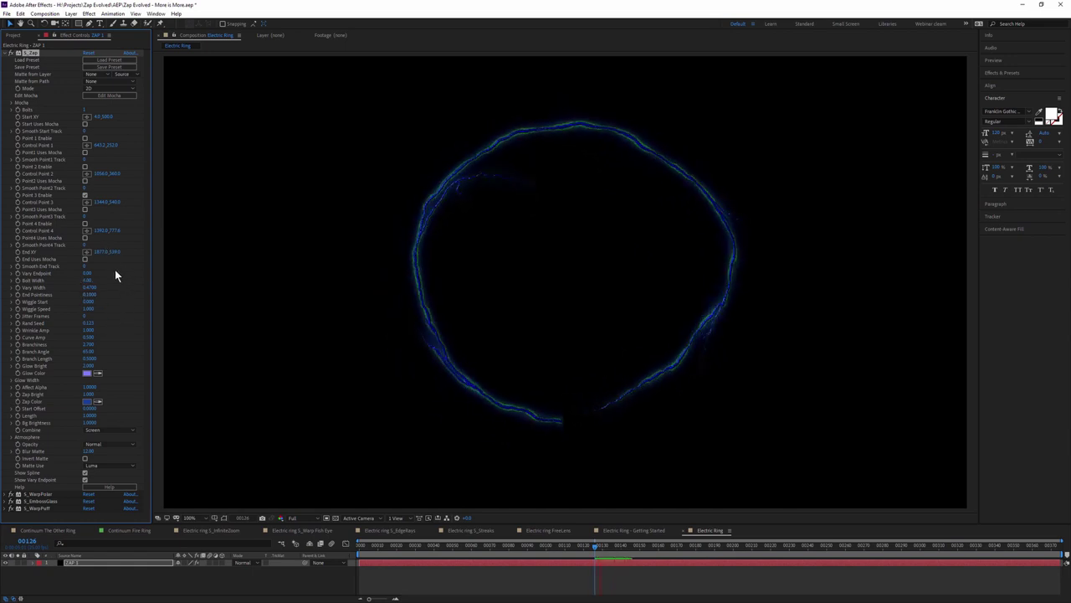
pyautogui.press('space')
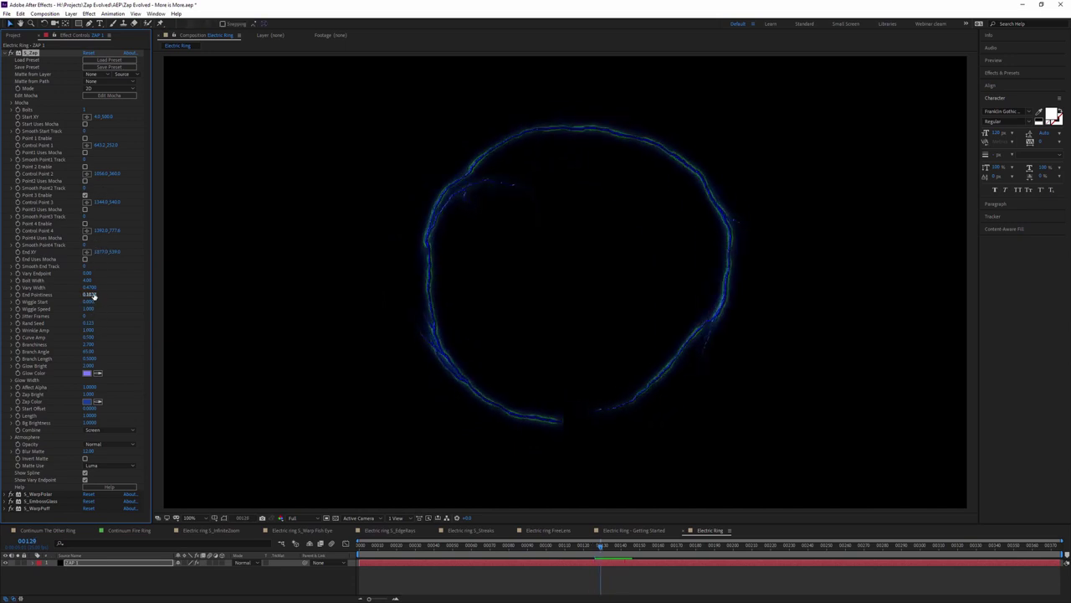
# Step: Lower the S_Zap Wrinkle Amp, set Wiggle Speed to 0.560 and Branch Length to 0.6000, and preview up to frame 140
pyautogui.moveTo(89, 286); pyautogui.dragTo(97, 286)
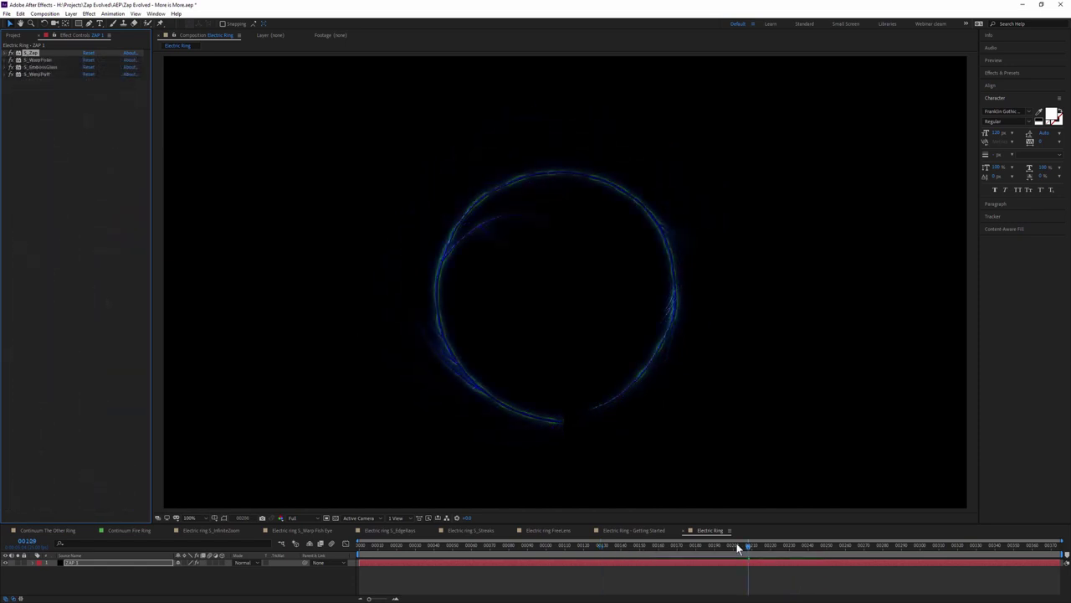
pyautogui.moveTo(737, 543); pyautogui.dragTo(611, 558)
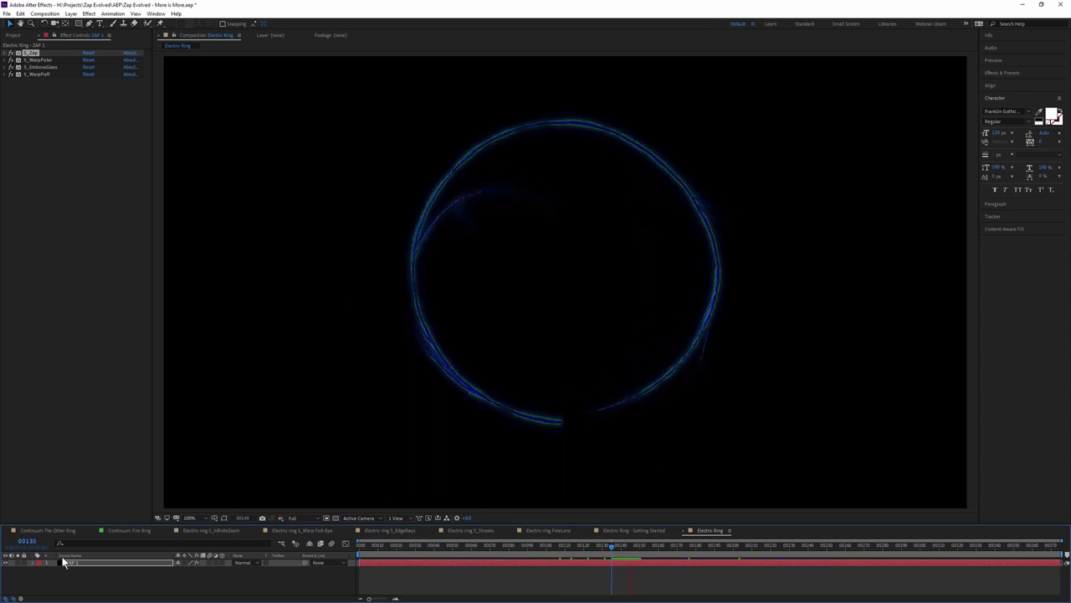
pyautogui.click(621, 543)
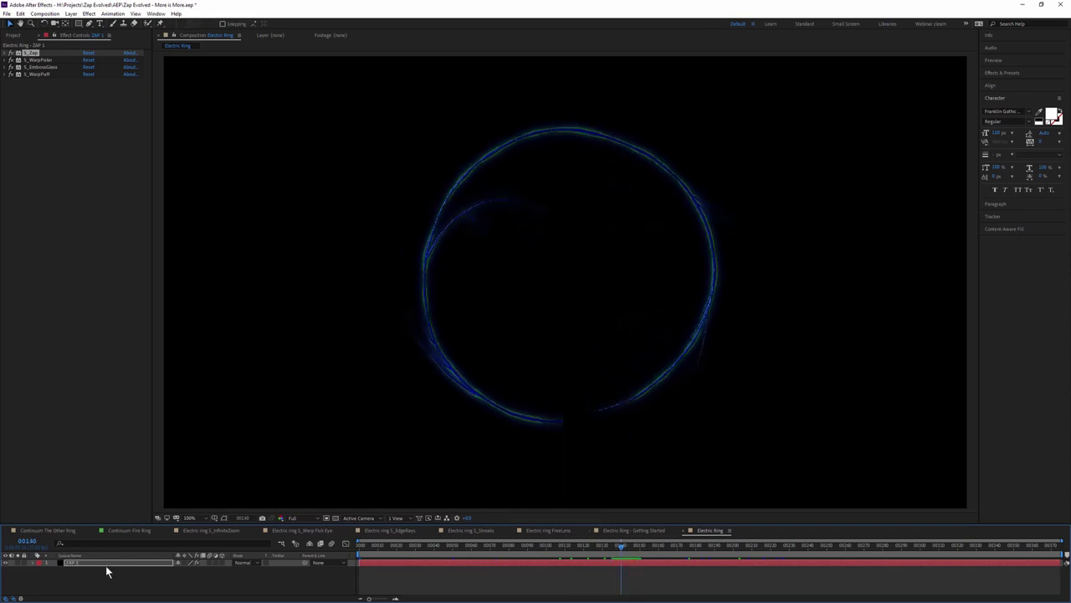
# Step: Duplicate the ZAP 1 layer and set the upper copy's blending mode to Add
pyautogui.click(611, 186)
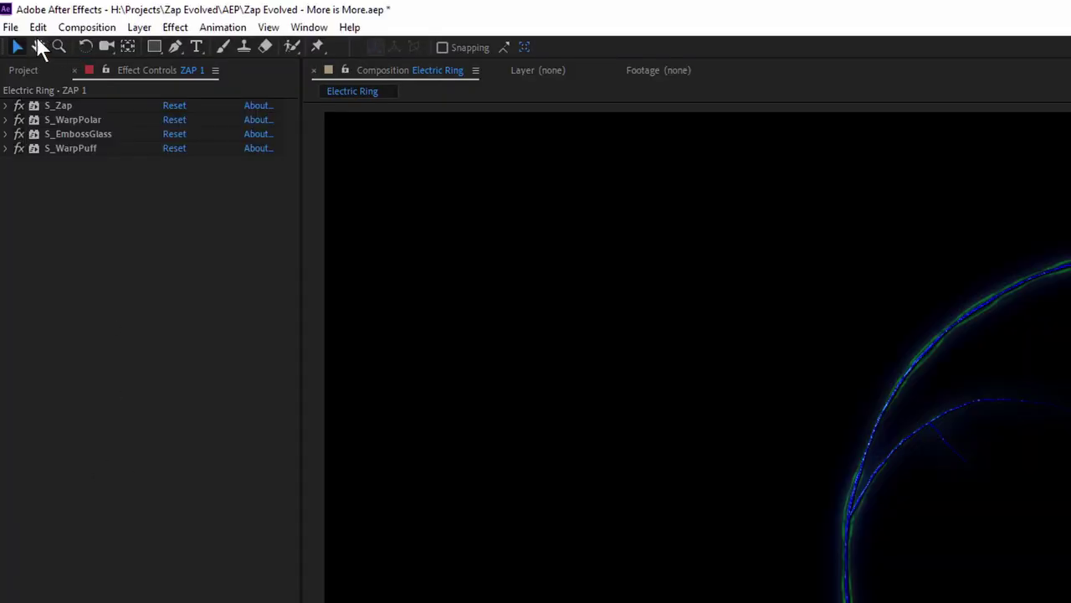
pyautogui.click(19, 13)
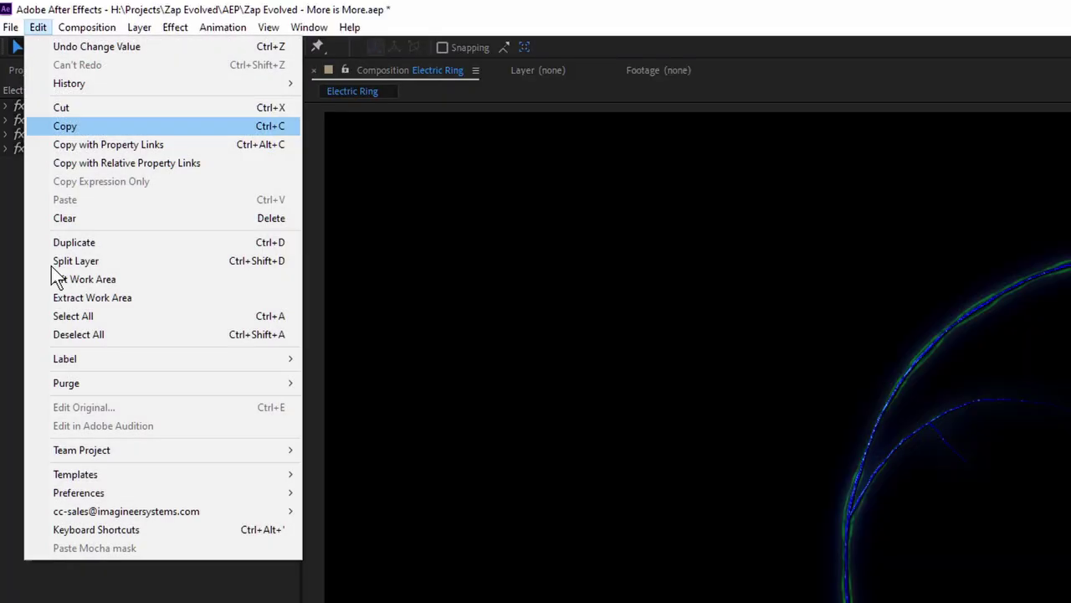
pyautogui.click(170, 242)
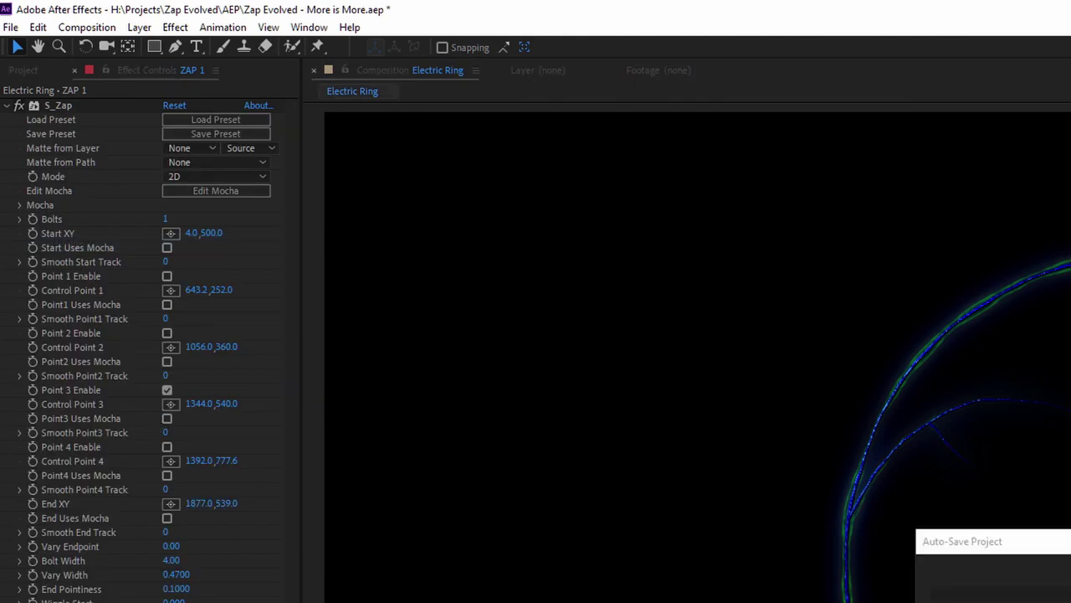
pyautogui.click(251, 563)
pyautogui.click(295, 281)
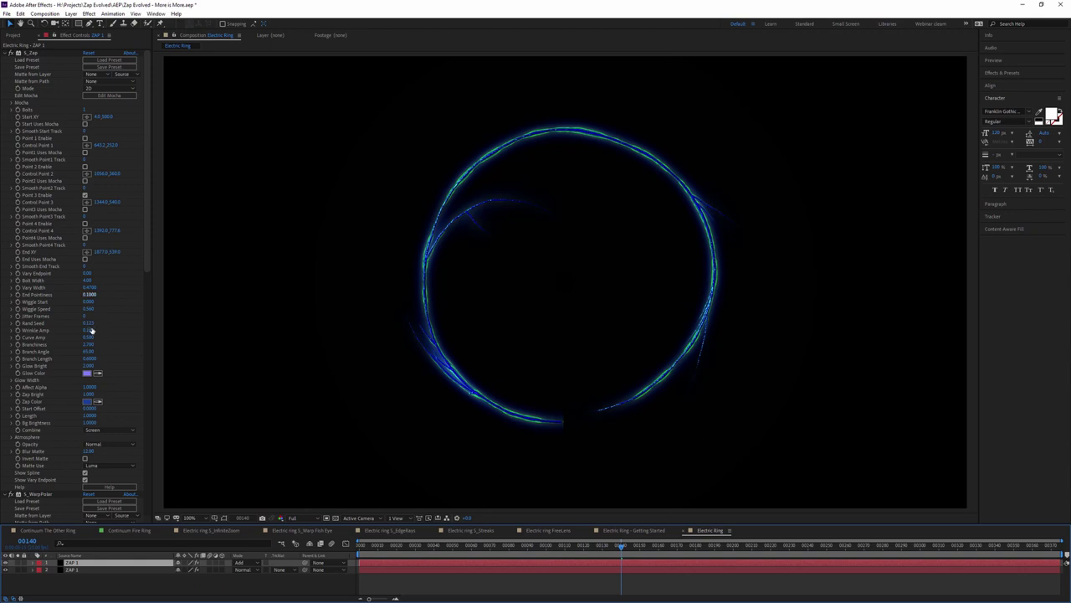
# Step: On the upper ZAP 1 layer, set the S_Zap Wrinkle Amp to 0.180 and Rand Seed to 0.413, and preview both rings
pyautogui.moveTo(91, 331); pyautogui.dragTo(118, 333)
pyautogui.moveTo(97, 329); pyautogui.dragTo(92, 330)
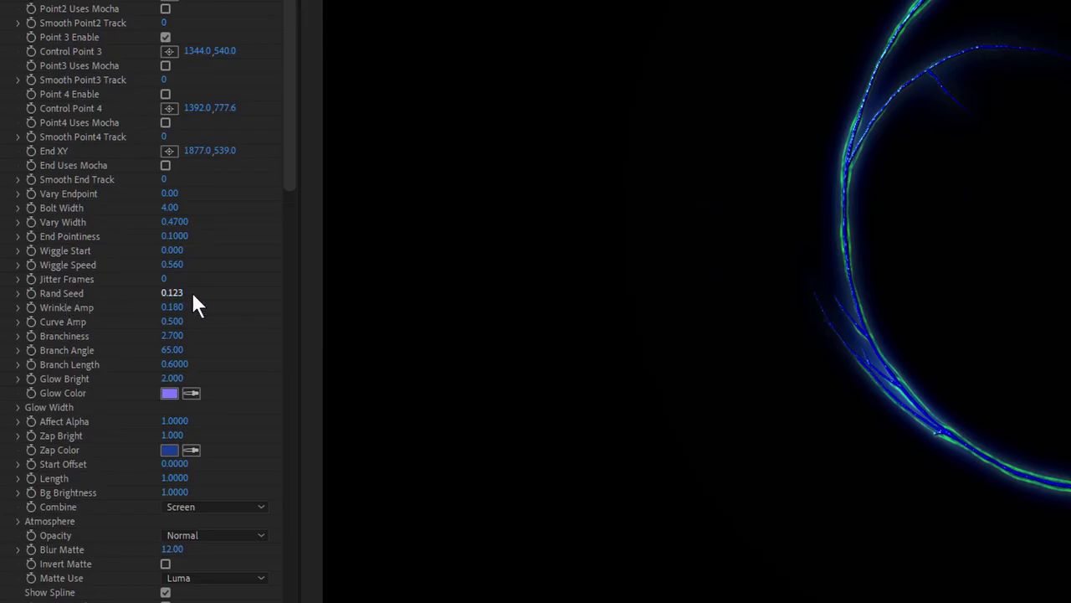
pyautogui.moveTo(193, 294); pyautogui.dragTo(196, 293)
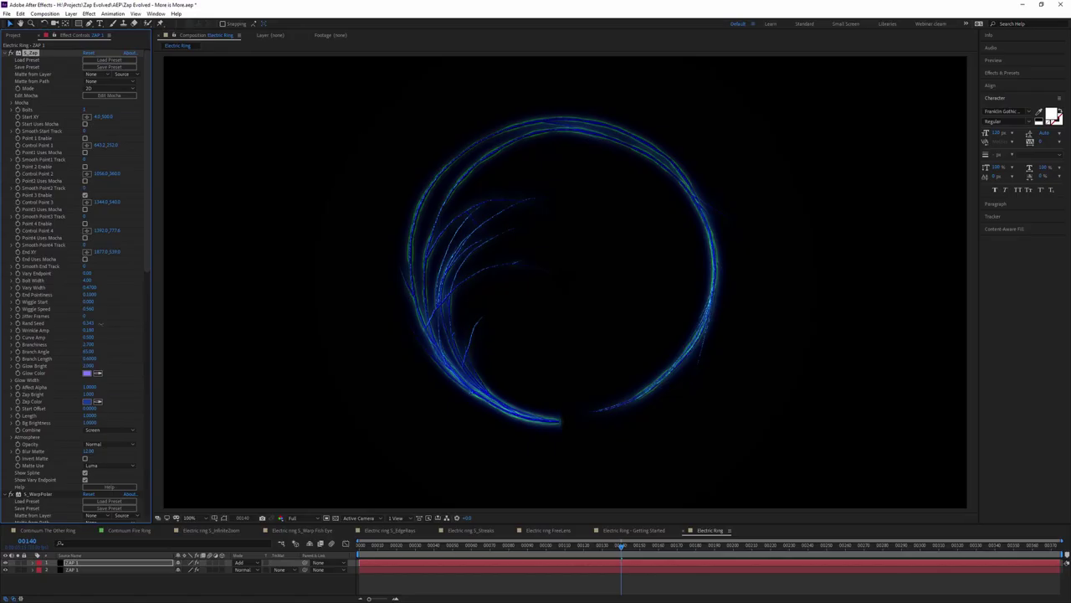
pyautogui.moveTo(101, 323); pyautogui.dragTo(104, 324)
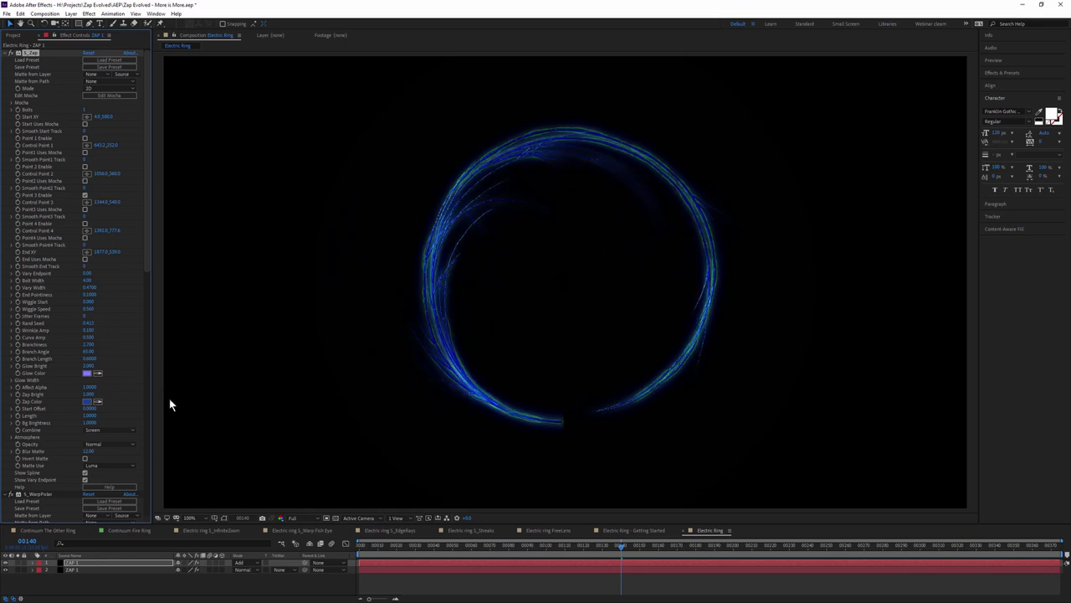
pyautogui.press('space')
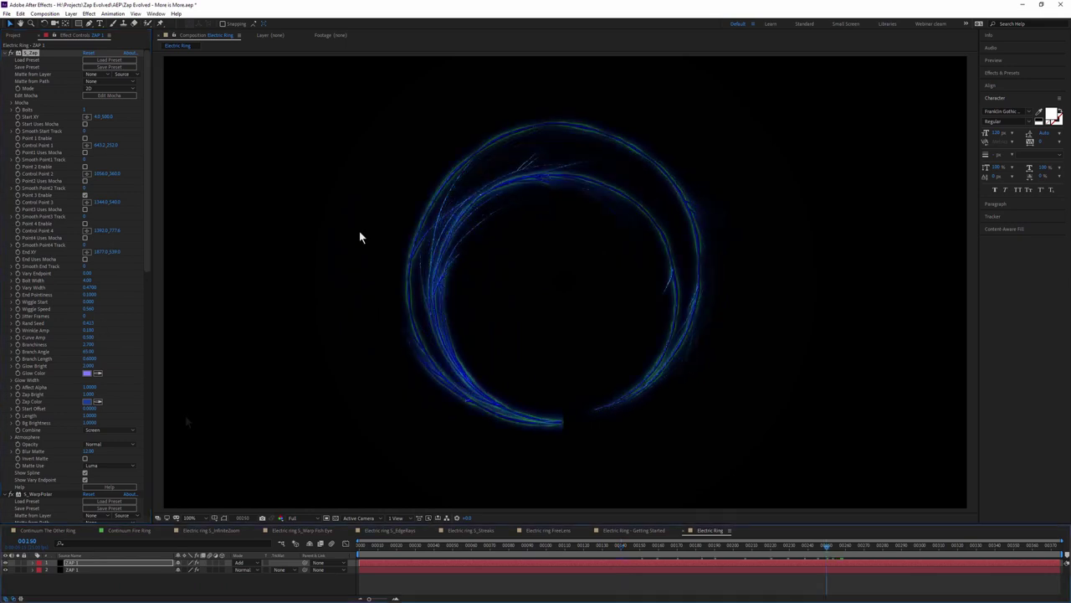
# Step: Collapse the upper layer's S_Zap settings, set its S_WarpPolar Angle to 124.00, and preview the rotated ring
pyautogui.click(10, 52)
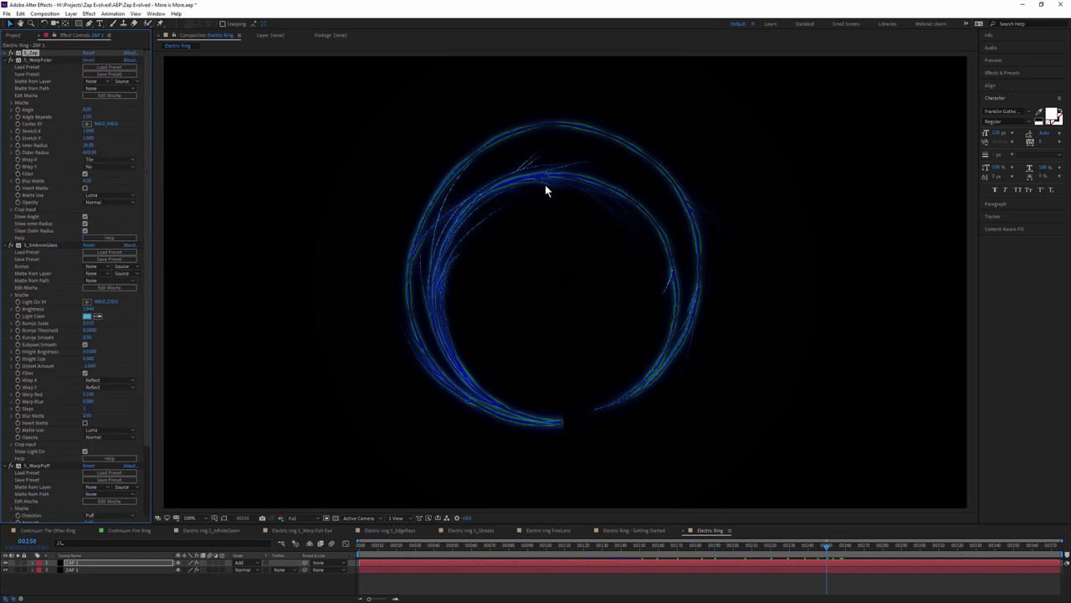
pyautogui.moveTo(87, 110); pyautogui.dragTo(167, 112)
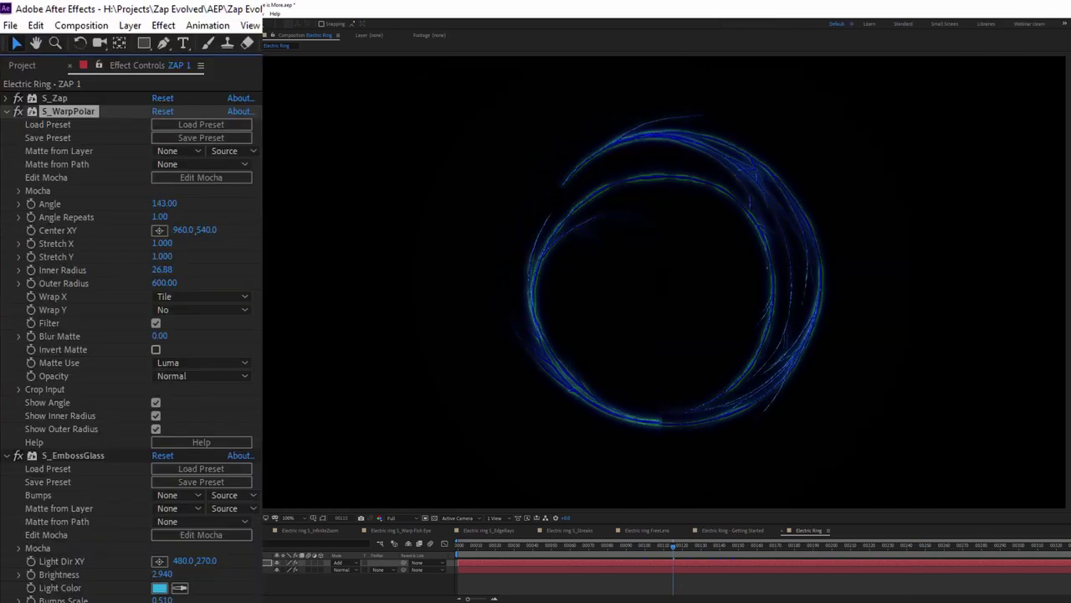
pyautogui.moveTo(185, 203)
pyautogui.mouseDown()
pyautogui.moveTo(136, 203)
pyautogui.moveTo(168, 203)
pyautogui.mouseUp()
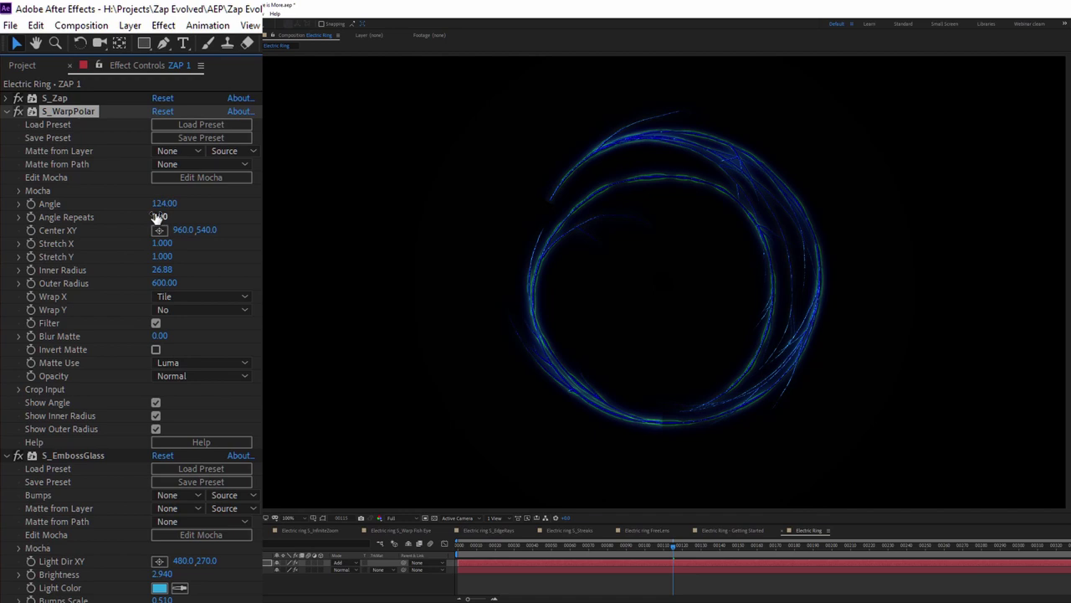
pyautogui.press('space')
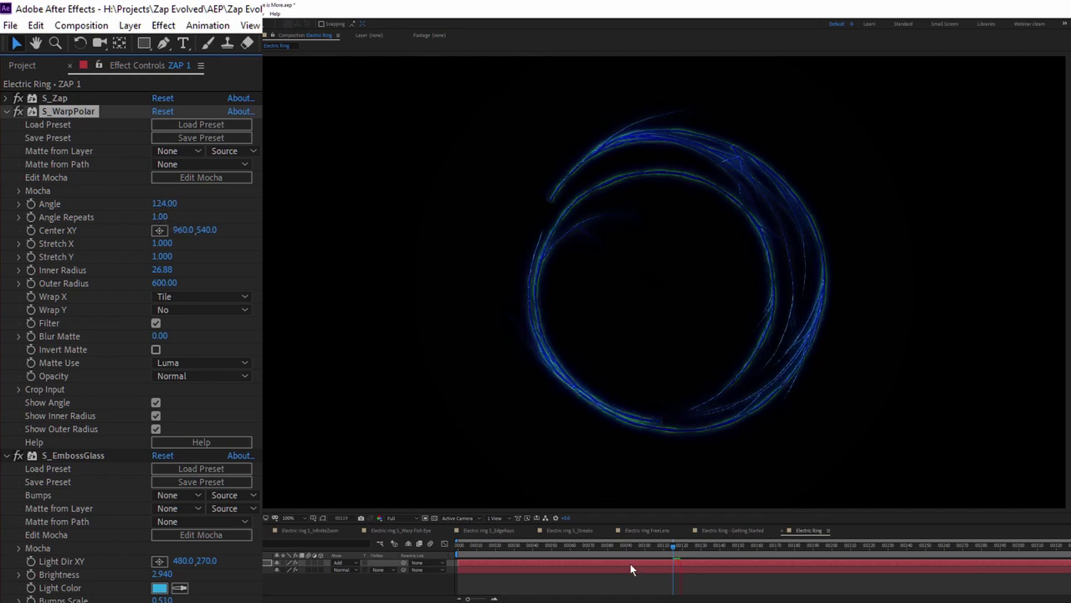
# Step: Add the expression 124+time*6 to the upper layer's S_WarpPolar Angle and preview the rotation
pyautogui.keyDown('alt'); pyautogui.click(31, 203); pyautogui.keyUp('alt')
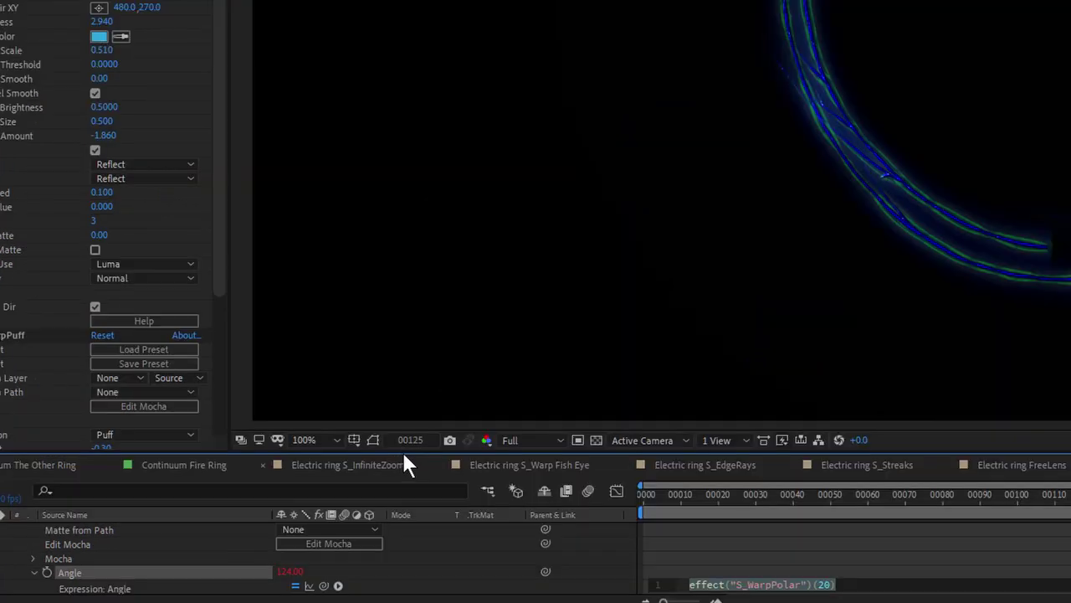
pyautogui.moveTo(403, 453); pyautogui.dragTo(469, 224)
pyautogui.click(712, 357)
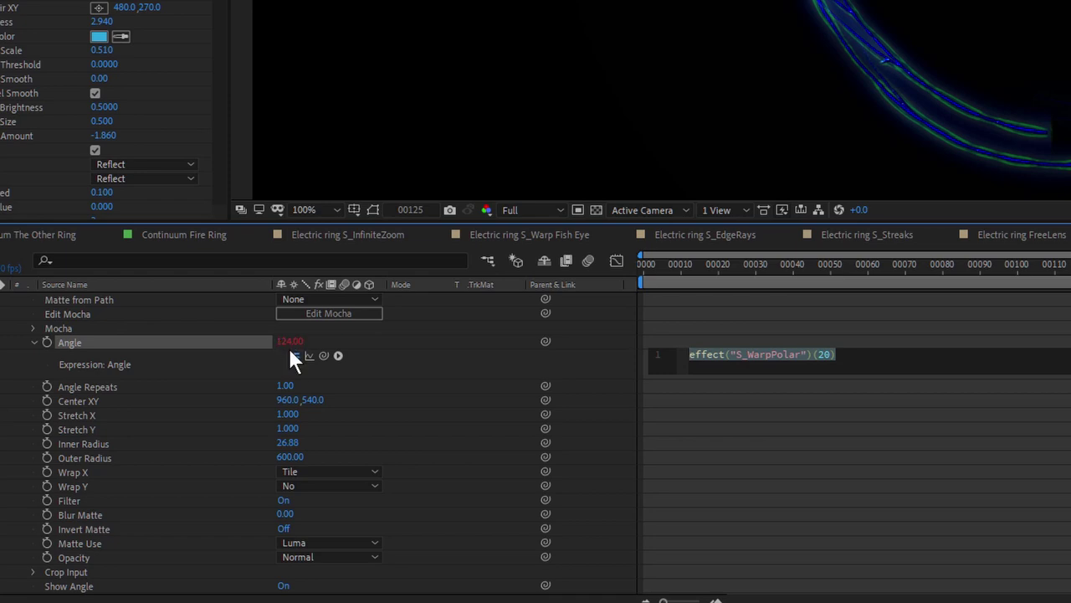
pyautogui.write('124')
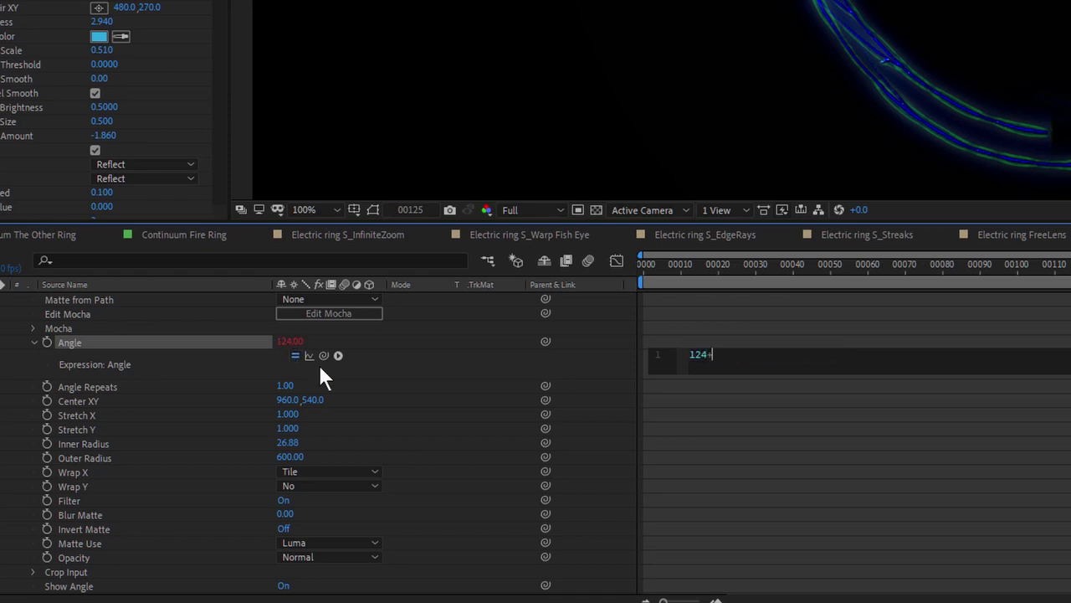
pyautogui.write('+time')
pyautogui.press('Escape')
pyautogui.press('KP_Enter')
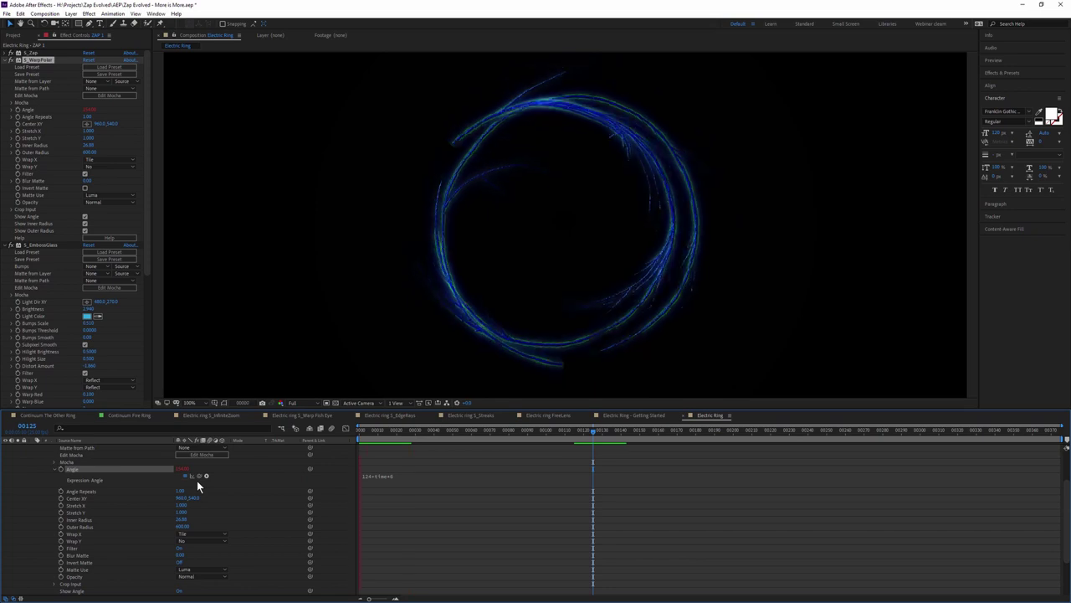
pyautogui.moveTo(364, 431)
pyautogui.mouseDown()
pyautogui.moveTo(402, 434)
pyautogui.moveTo(365, 435)
pyautogui.moveTo(394, 436)
pyautogui.moveTo(379, 435)
pyautogui.mouseUp()
# Step: Collapse S_WarpPolar, and set the upper layer's S_EmbossGlass Bumps Threshold to 0.5400, Bumps Smooth to 20.00 and Bumps Scale to 0.620
pyautogui.click(13, 60)
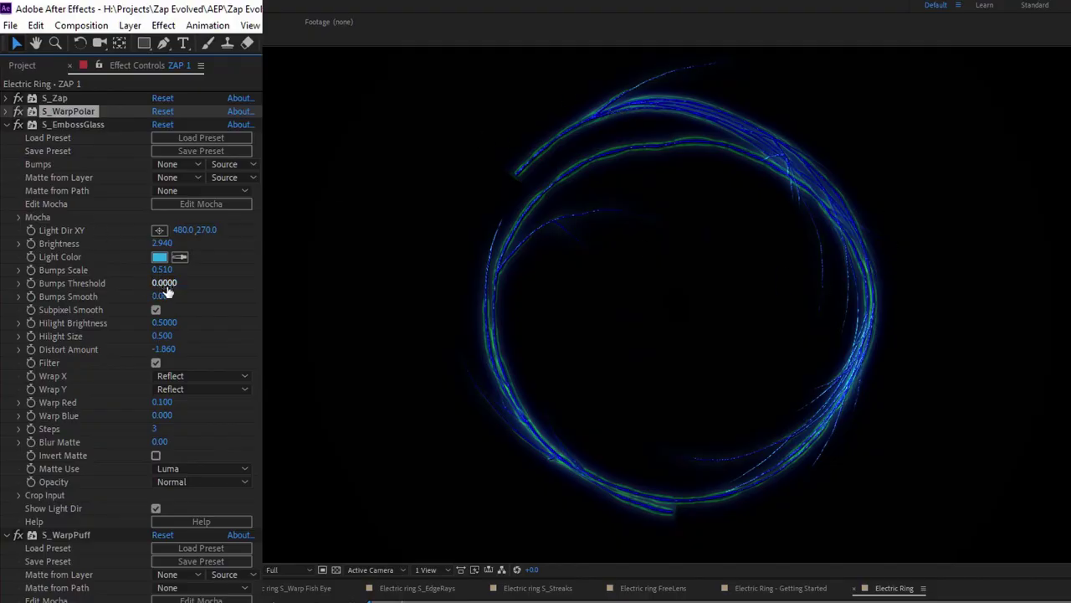
pyautogui.moveTo(163, 283)
pyautogui.mouseDown()
pyautogui.moveTo(204, 285)
pyautogui.moveTo(165, 294)
pyautogui.moveTo(186, 295)
pyautogui.moveTo(186, 269)
pyautogui.moveTo(170, 269)
pyautogui.mouseUp()
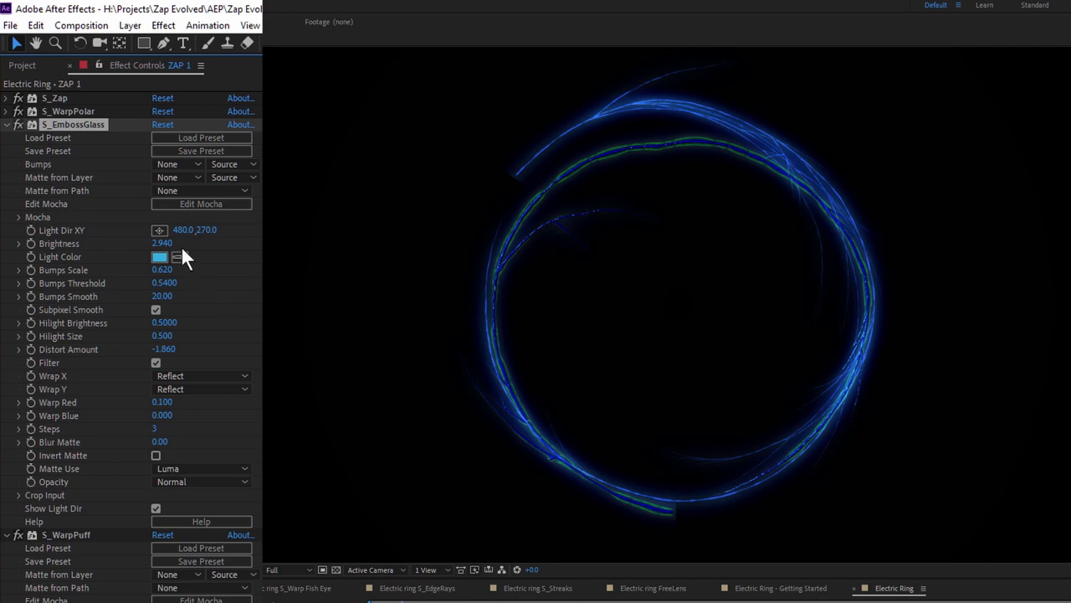
# Step: Set the upper layer's S_EmbossGlass Brightness to 1.170, Distort Amount to 1.860, Warp Red to 1.300 and Warp Blue to 2.700, and preview the rotation
pyautogui.moveTo(168, 245); pyautogui.dragTo(29, 251)
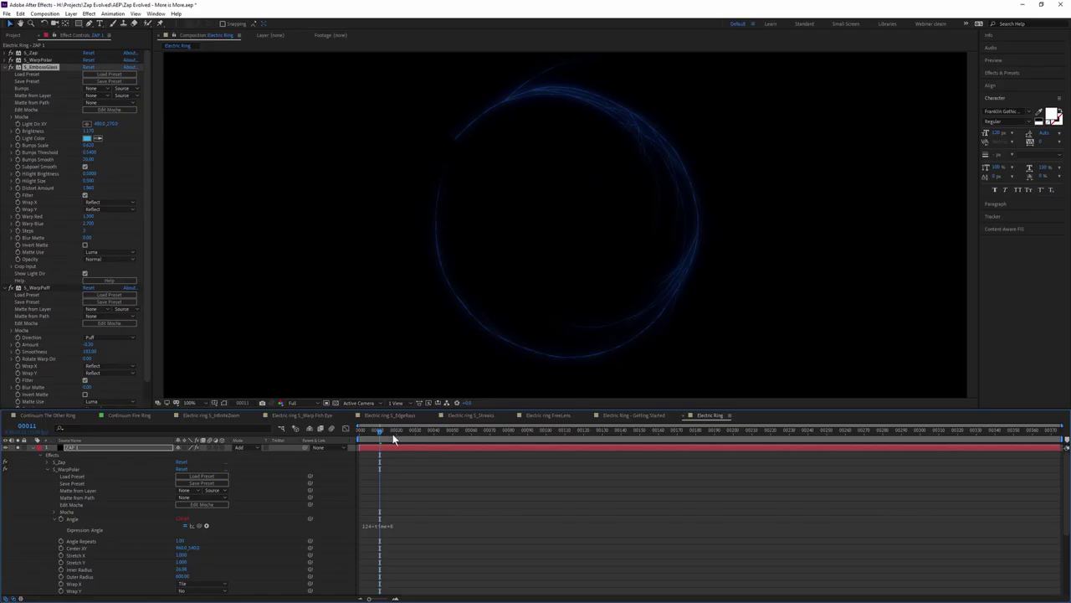
pyautogui.moveTo(393, 434)
pyautogui.mouseDown()
pyautogui.moveTo(471, 437)
pyautogui.moveTo(409, 432)
pyautogui.mouseUp()
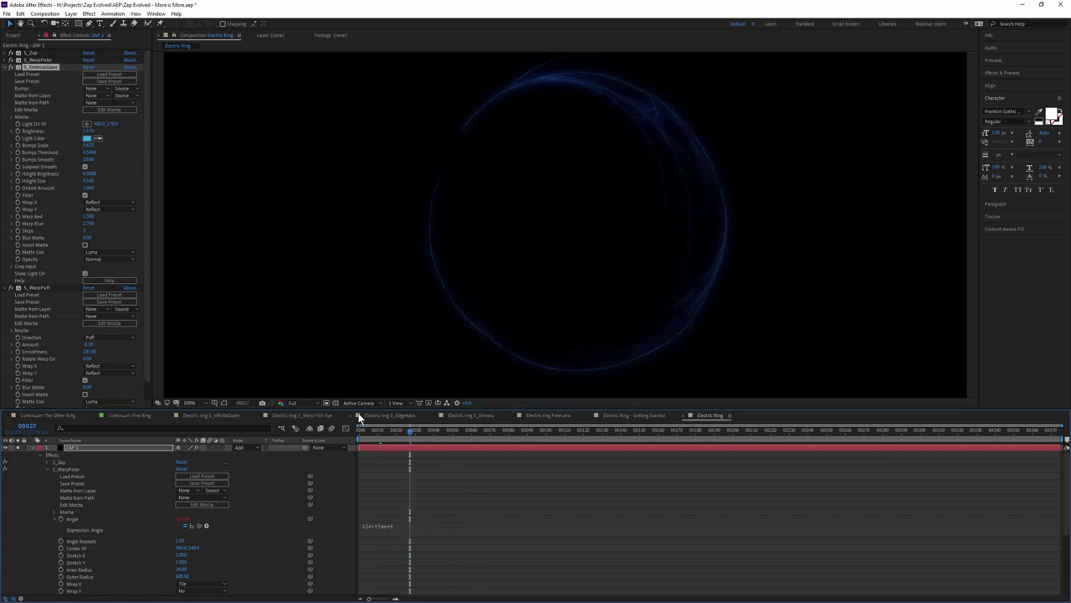
pyautogui.press('space')
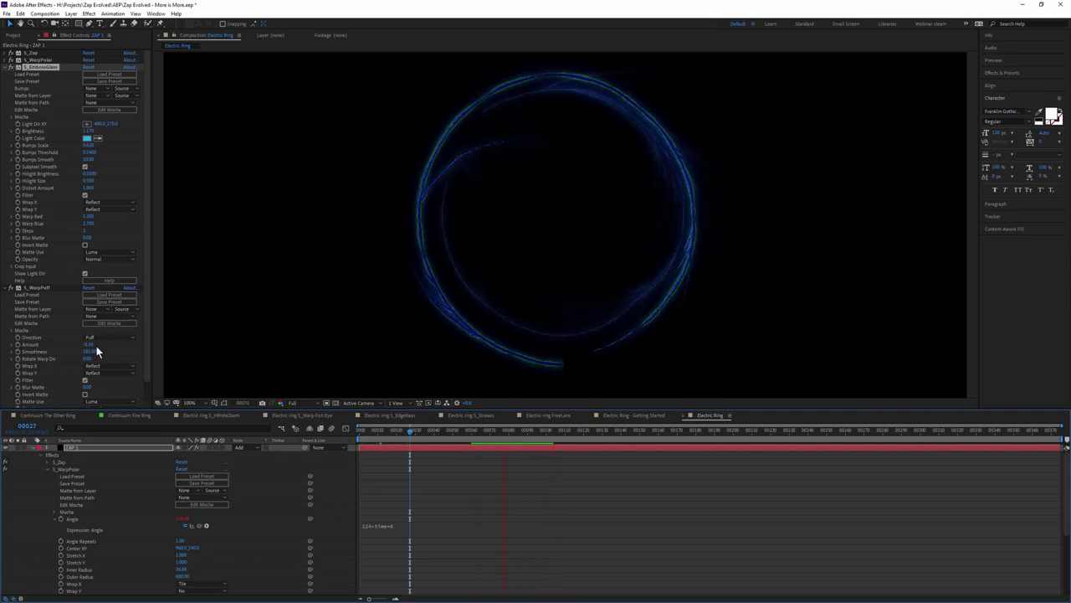
pyautogui.press('space')
# Step: Set the upper layer's S_WarpPuff Amount to 0.50, rename the layer ZAP 2, and collapse its properties in the timeline
pyautogui.moveTo(89, 345); pyautogui.dragTo(90, 345)
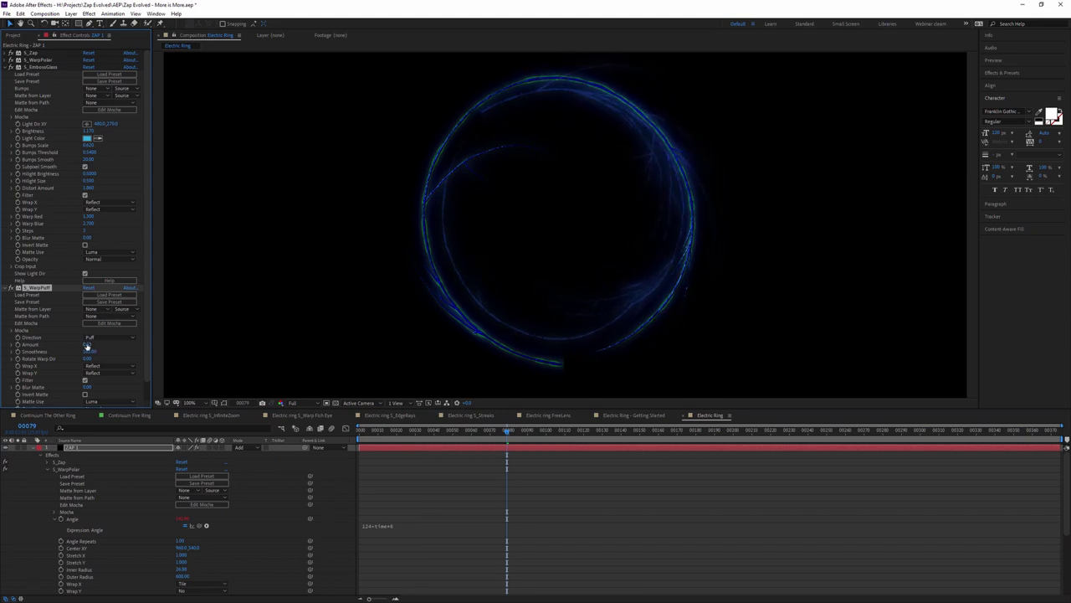
pyautogui.click(70, 450)
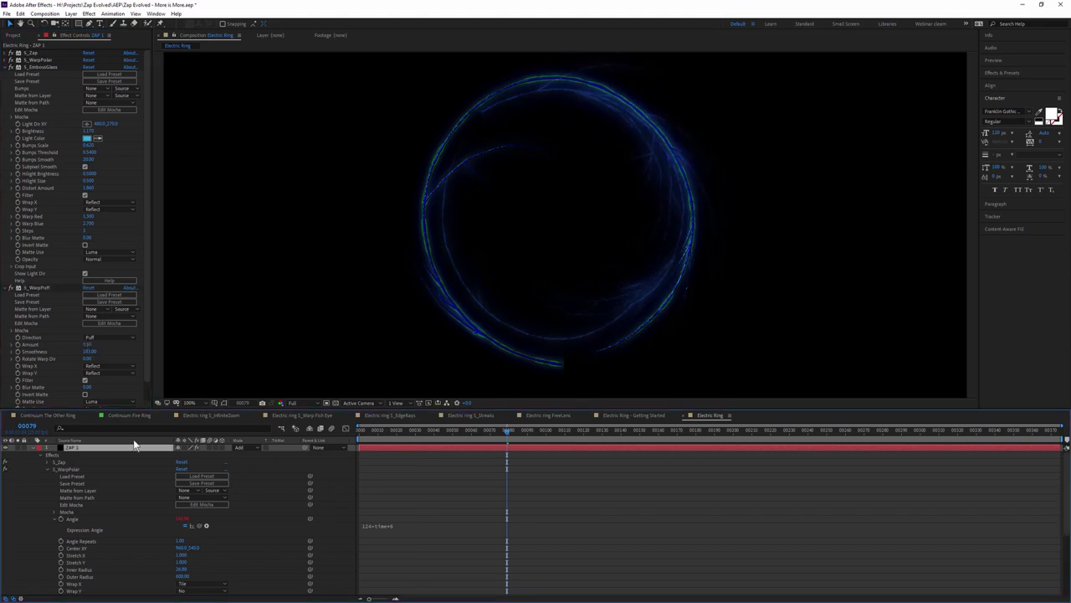
pyautogui.press('Return')
pyautogui.write('ZAP 2')
pyautogui.press('Return')
pyautogui.click(32, 448)
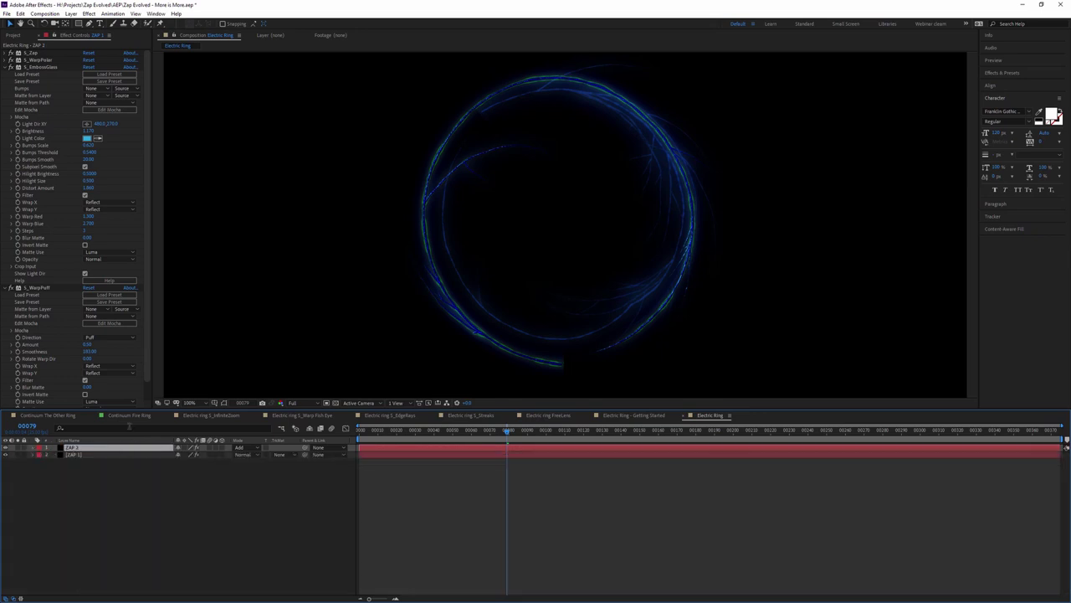
# Step: Duplicate the ZAP 2 layer, set the copy's S_Zap Rand Seed to 0.673, and collapse its S_Zap settings
pyautogui.click(20, 13)
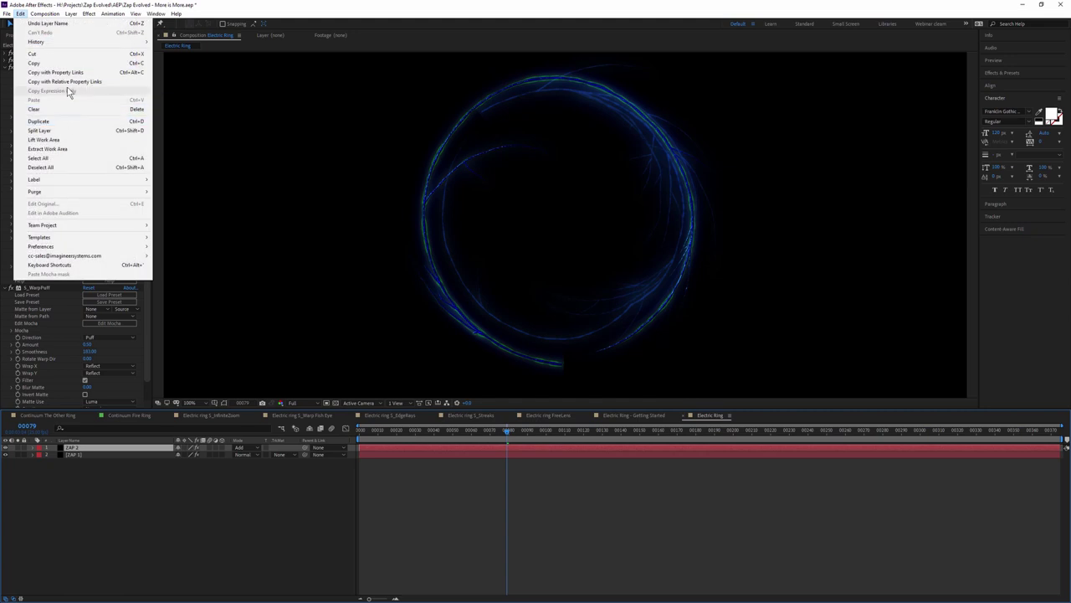
pyautogui.click(70, 123)
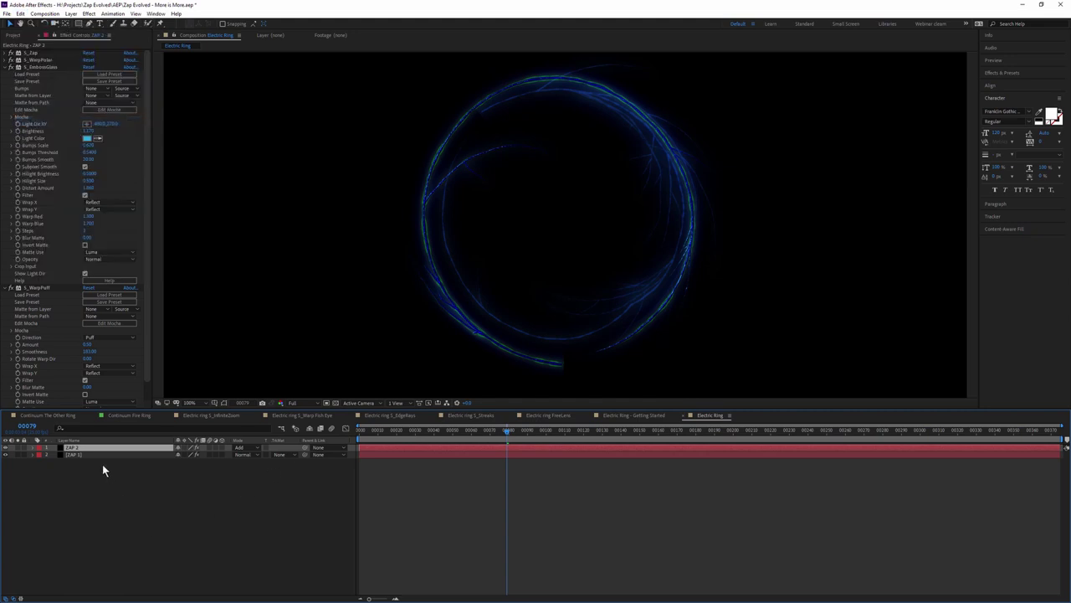
pyautogui.hotkey('ctrl', 'd')
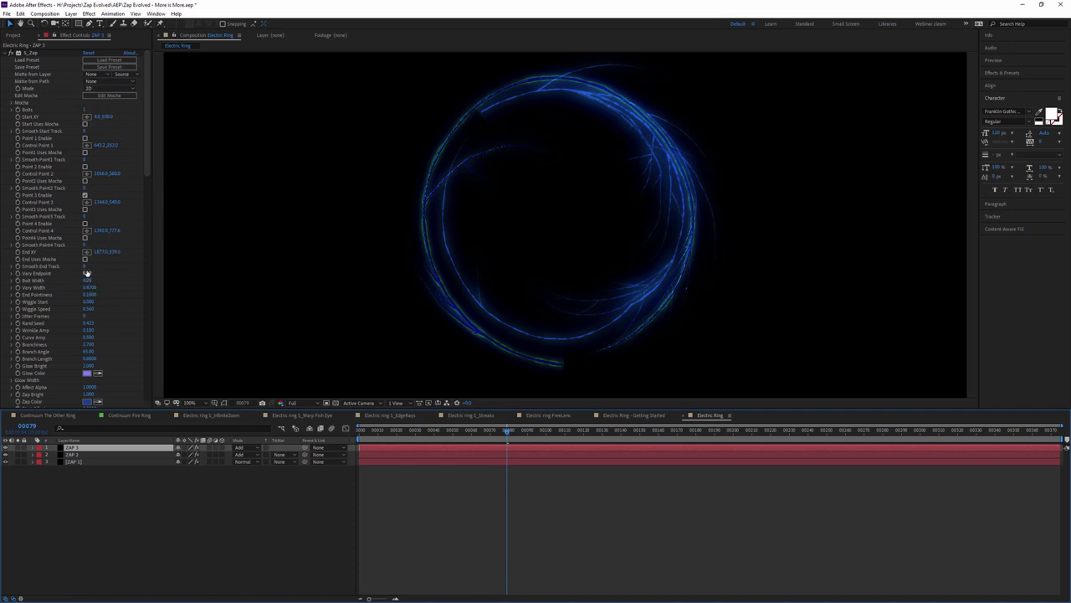
pyautogui.moveTo(89, 325); pyautogui.dragTo(104, 335)
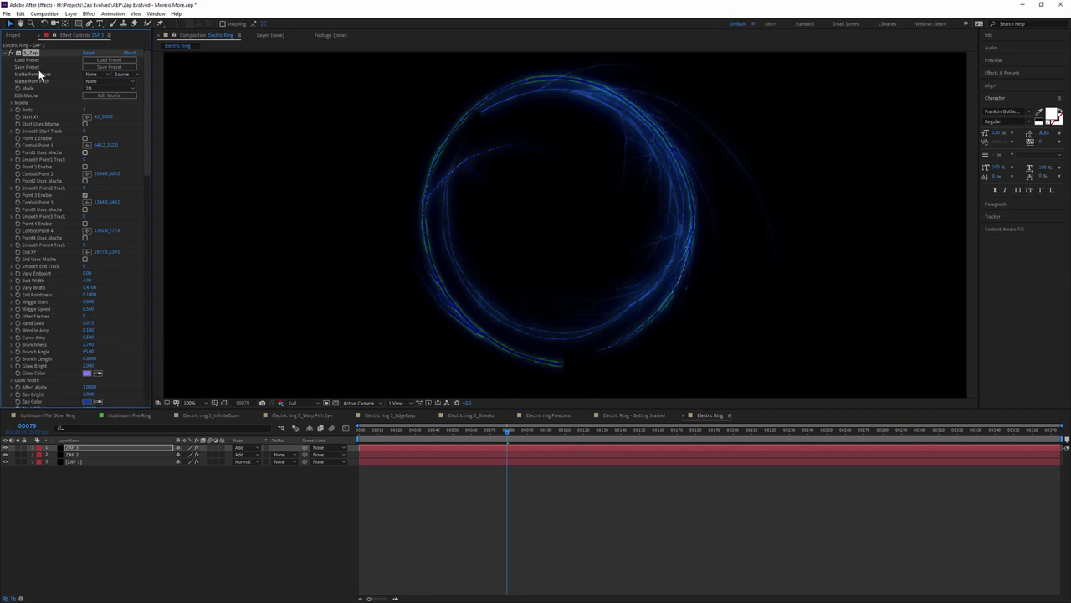
pyautogui.click(9, 52)
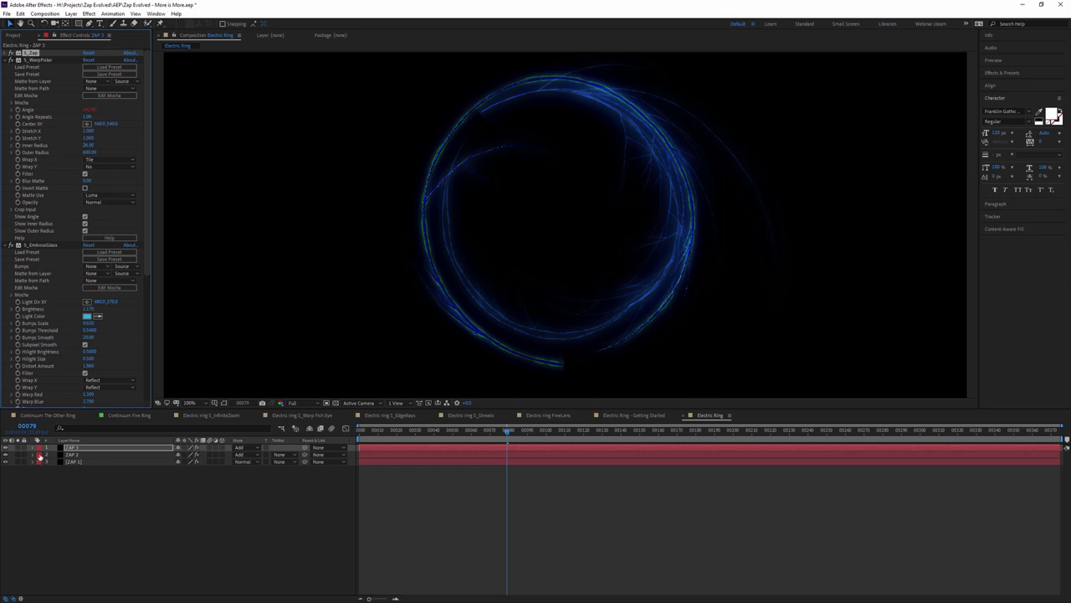
# Step: Change the ZAP 3 layer's S_WarpPolar Angle expression to a different start angle plus time*10, and scrub to preview the rotation
pyautogui.press('e')
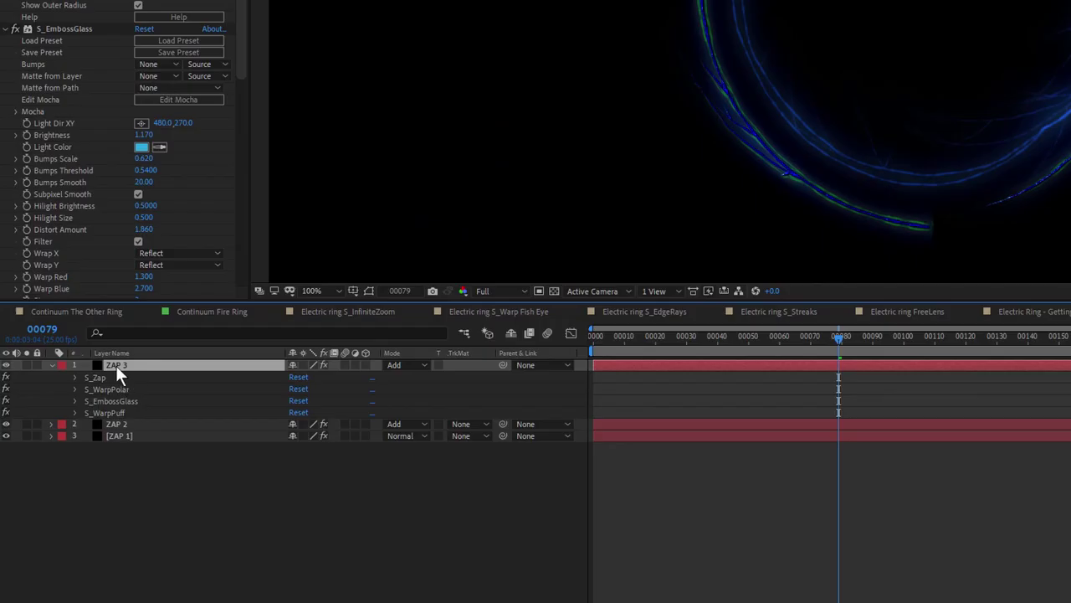
pyautogui.click(74, 389)
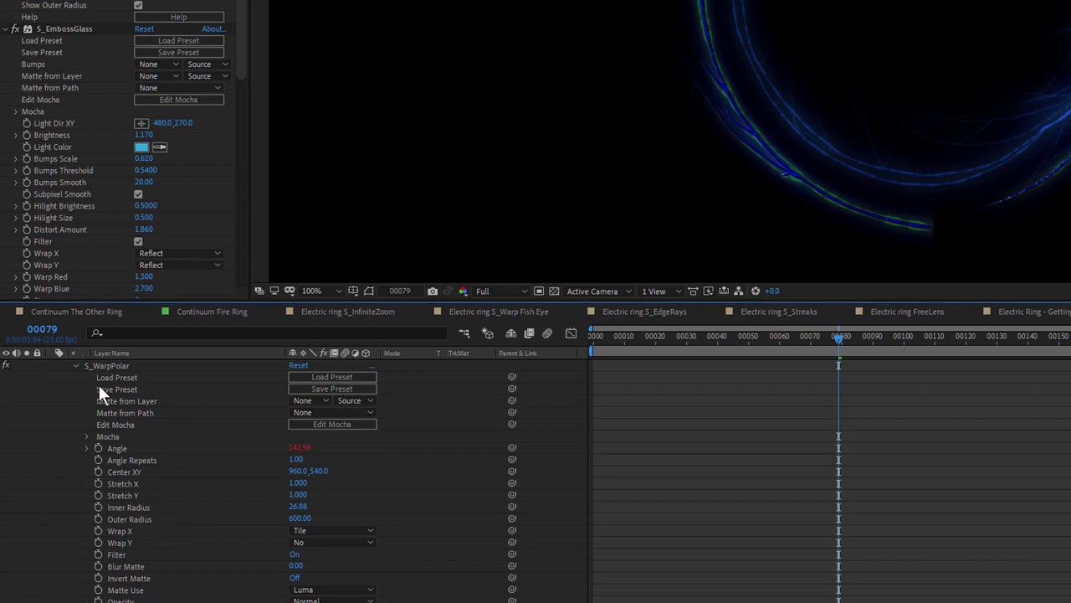
pyautogui.click(87, 448)
pyautogui.click(609, 465)
pyautogui.click(642, 461)
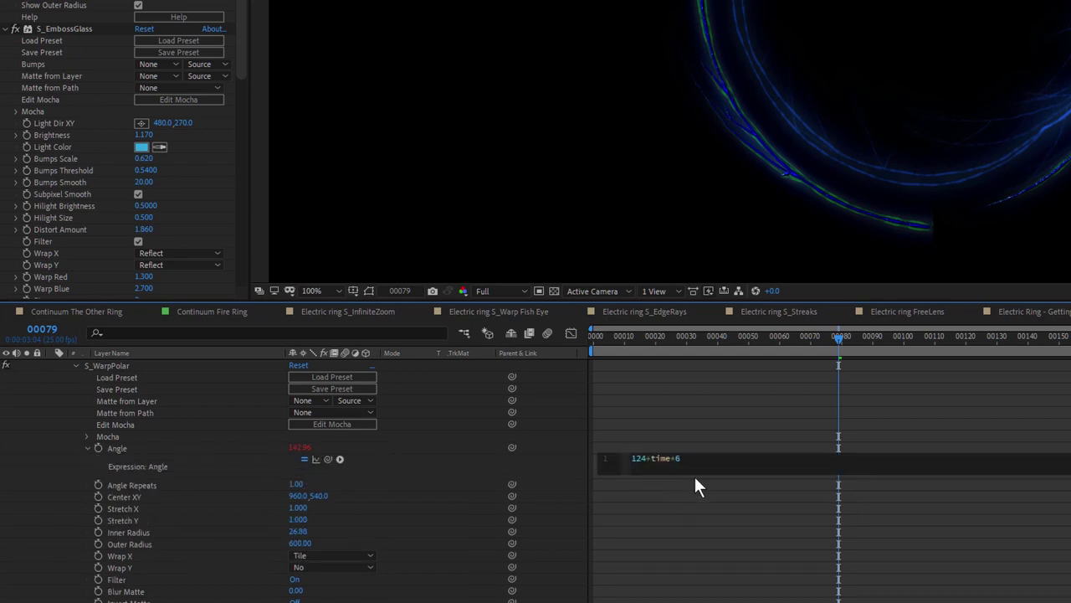
pyautogui.press('Left')
pyautogui.press('BackSpace')
pyautogui.press('Right')
pyautogui.press('Right')
pyautogui.write('0')
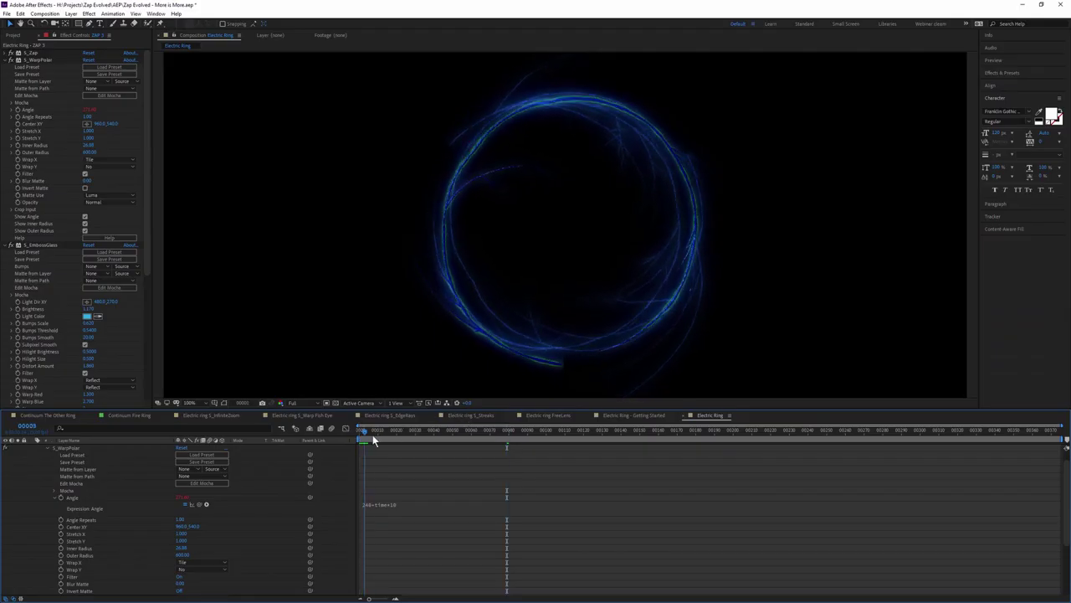
pyautogui.moveTo(374, 435); pyautogui.dragTo(478, 438)
pyautogui.click(47, 448)
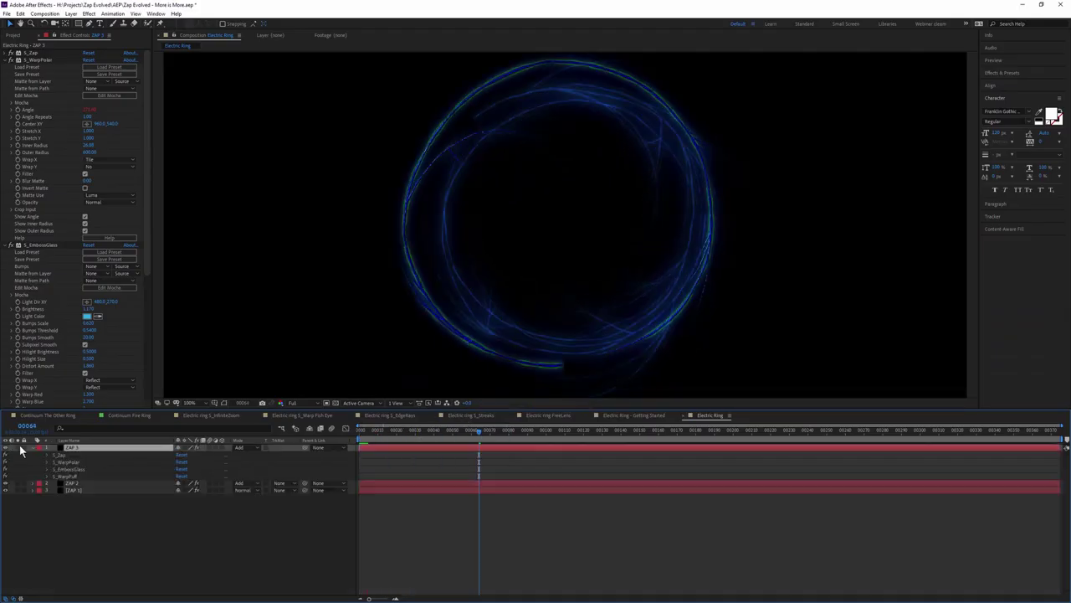
# Step: Solo the ZAP 3 layer and collapse its S_WarpPolar settings
pyautogui.click(18, 447)
pyautogui.click(18, 448)
pyautogui.click(18, 448)
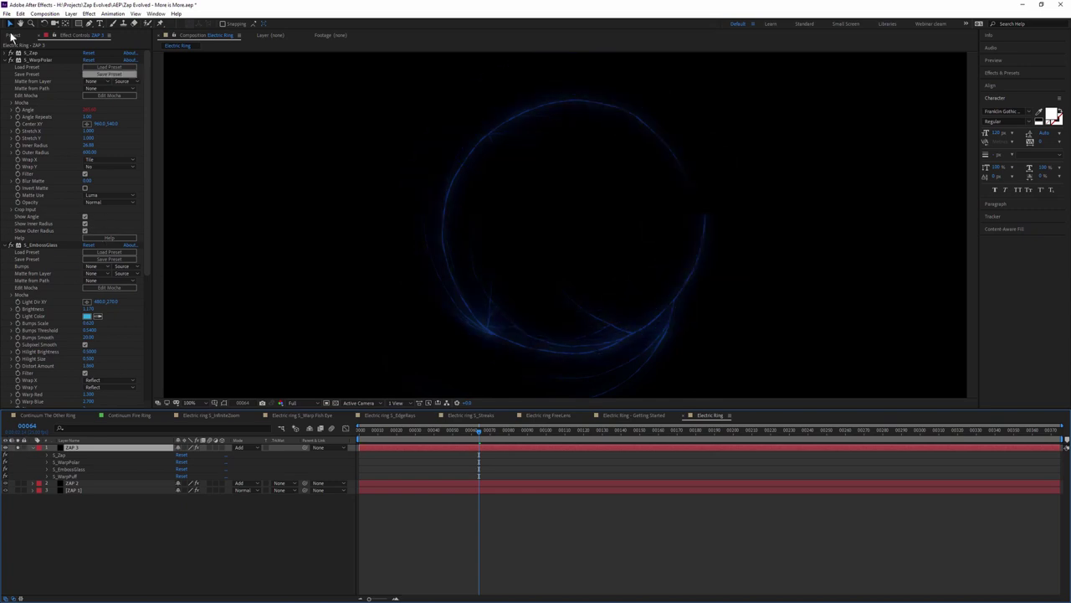
pyautogui.click(6, 59)
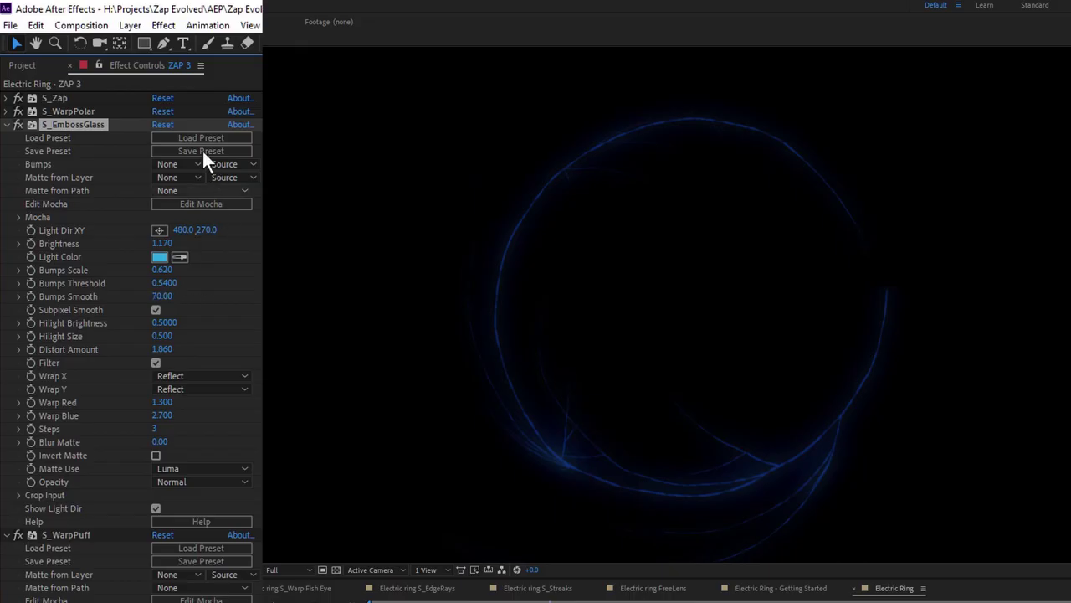
# Step: Reset ZAP 3's S_EmbossGlass, and set its Hilight Brightness to 0.7200, Bumps Scale to 0.070 and Bumps Smooth to 40.00
pyautogui.click(159, 123)
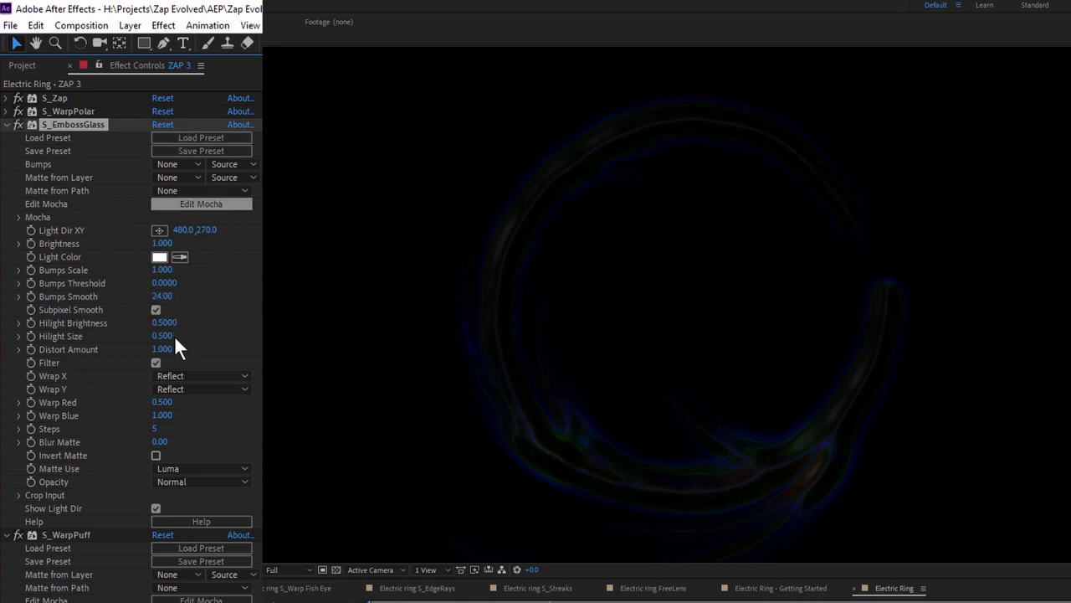
pyautogui.moveTo(164, 323); pyautogui.dragTo(194, 323)
pyautogui.moveTo(148, 271)
pyautogui.mouseDown()
pyautogui.moveTo(151, 289)
pyautogui.moveTo(170, 286)
pyautogui.moveTo(151, 286)
pyautogui.mouseUp()
pyautogui.moveTo(161, 296)
pyautogui.mouseDown()
pyautogui.moveTo(186, 297)
pyautogui.moveTo(173, 299)
pyautogui.mouseUp()
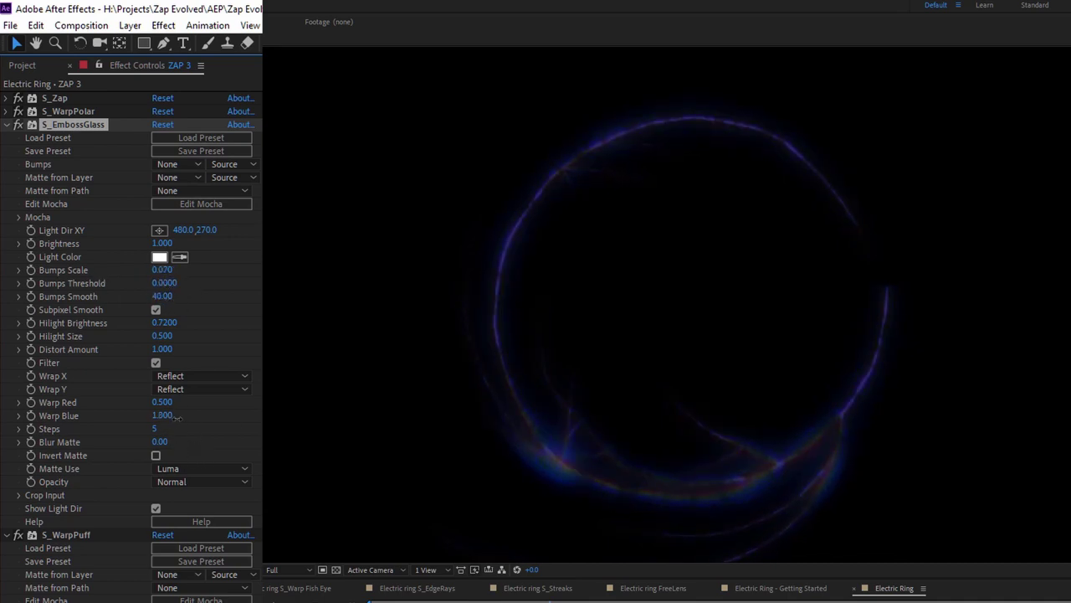
# Step: On ZAP 3, set the S_EmbossGlass Warp Red to 1.000, Warp Blue to 1.100 and Steps to 9, and adjust the S_WarpPuff Amount
pyautogui.moveTo(178, 417); pyautogui.dragTo(171, 417)
pyautogui.moveTo(176, 405); pyautogui.dragTo(179, 406)
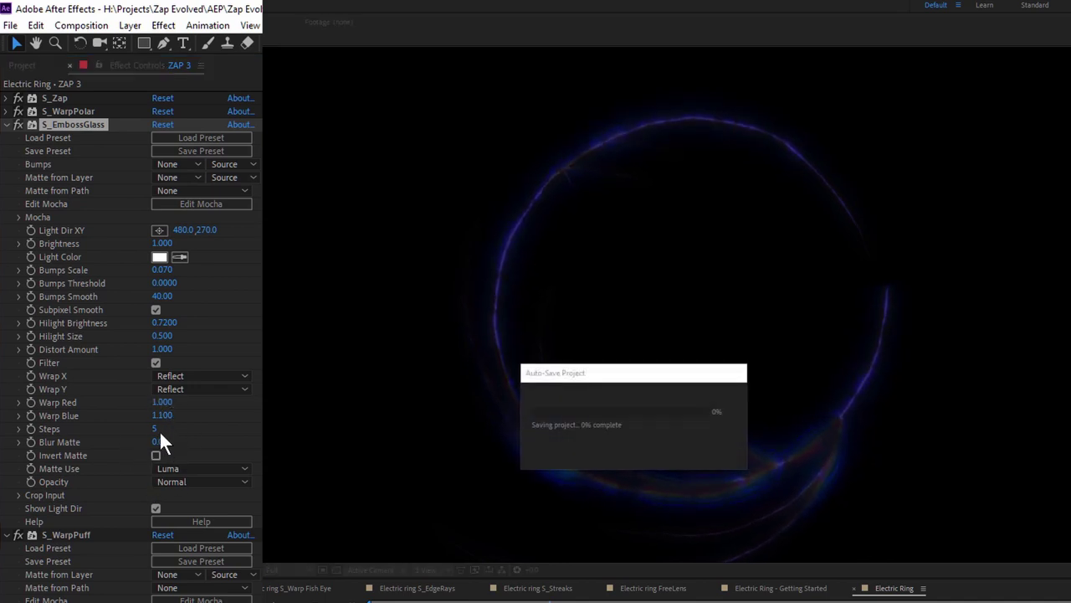
pyautogui.moveTo(155, 429); pyautogui.dragTo(132, 428)
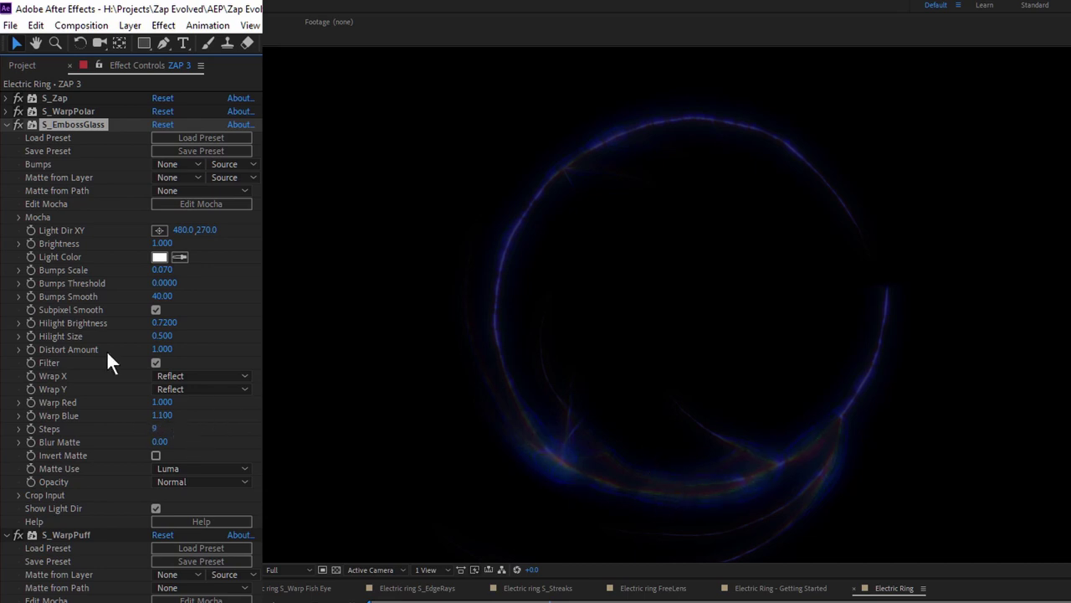
pyautogui.click(8, 125)
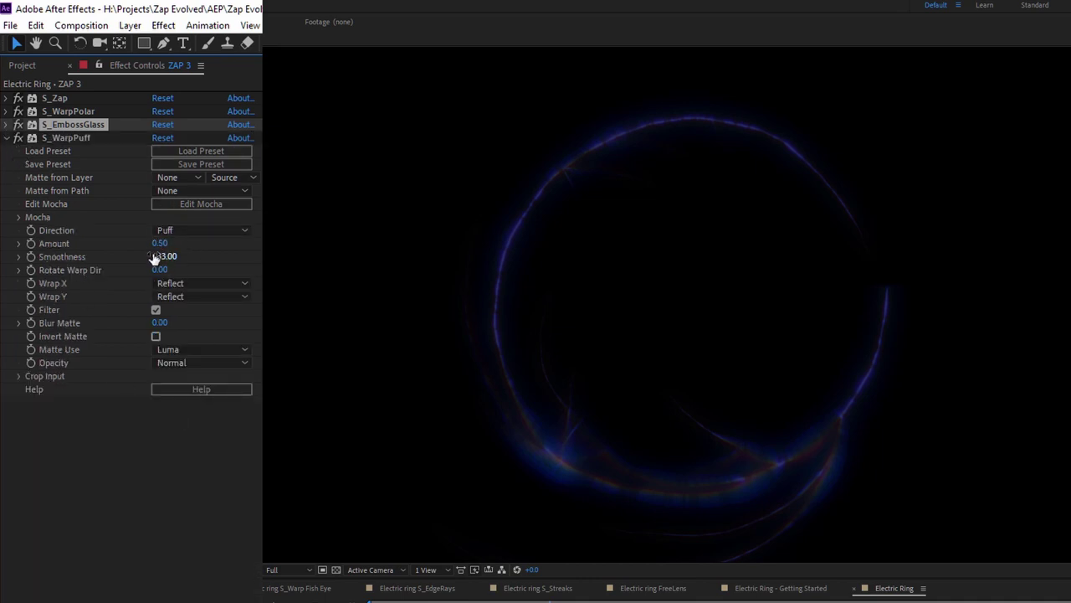
pyautogui.moveTo(146, 246); pyautogui.dragTo(151, 249)
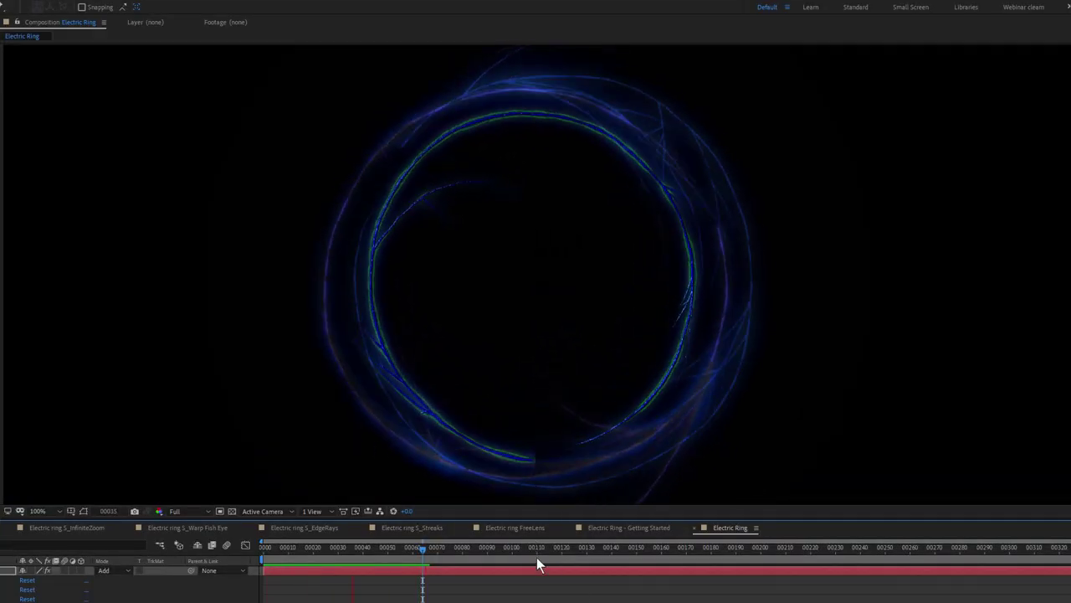
# Step: Set the S_Zap Wiggle Speed on the ZAP 1 layer to 1.500
pyautogui.click(641, 532)
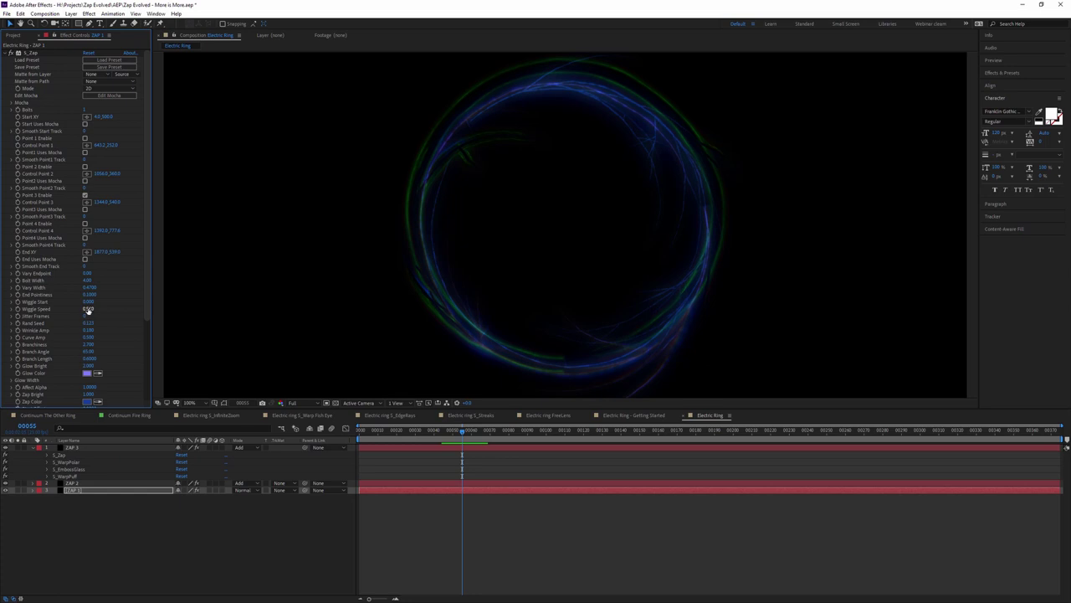
pyautogui.click(88, 309)
pyautogui.press('Return')
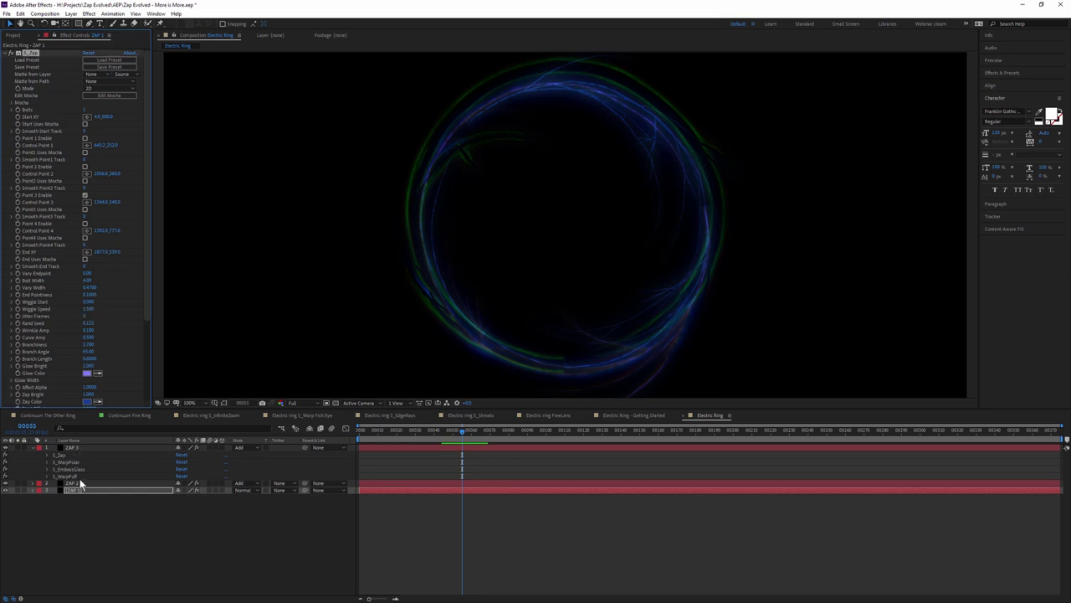
# Step: Set the S_Zap Vary Width on the ZAP 2 layer to 1.0000, and preview the combined rings
pyautogui.click(80, 480)
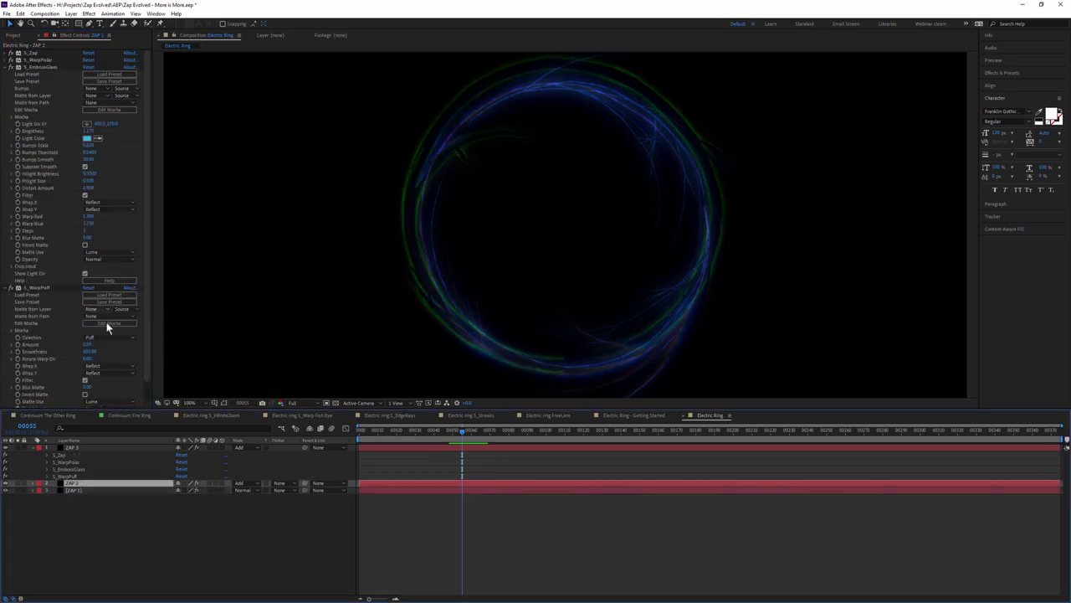
pyautogui.click(11, 52)
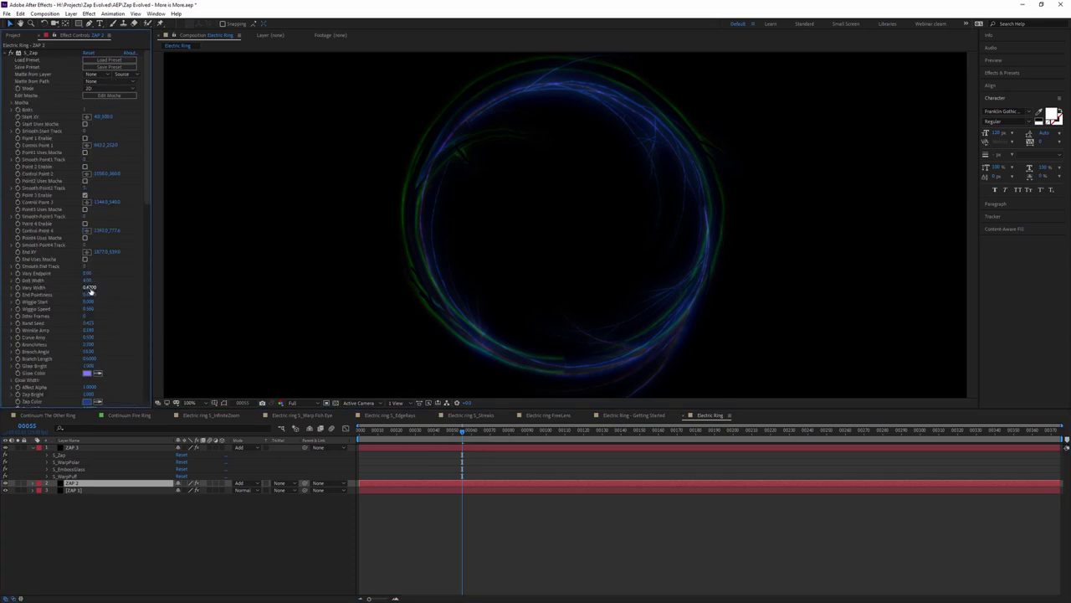
pyautogui.click(90, 288)
pyautogui.write('1.07')
pyautogui.press('Return')
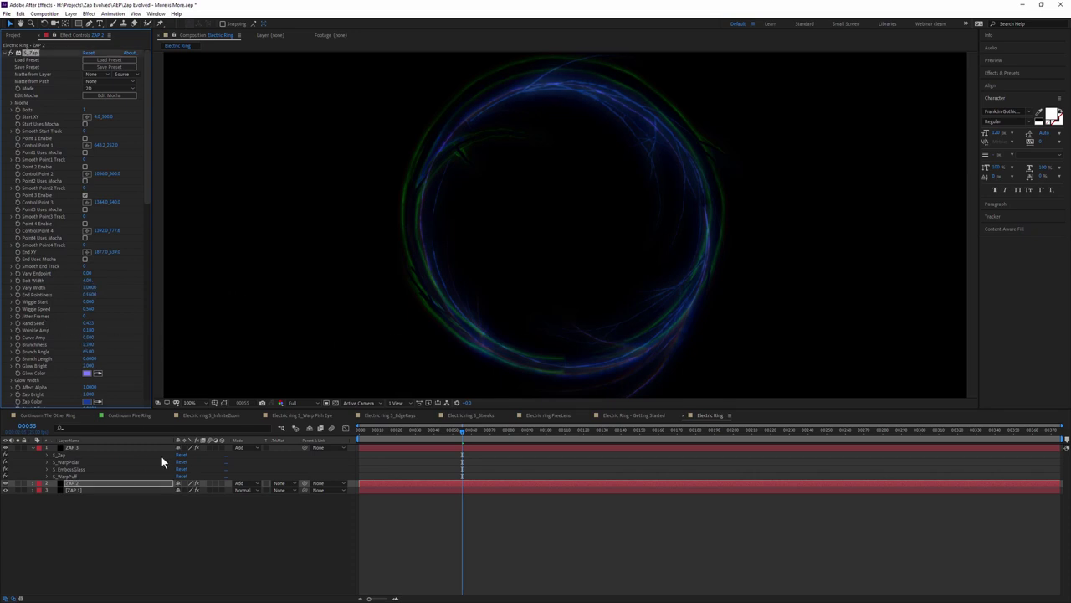
pyautogui.press('space')
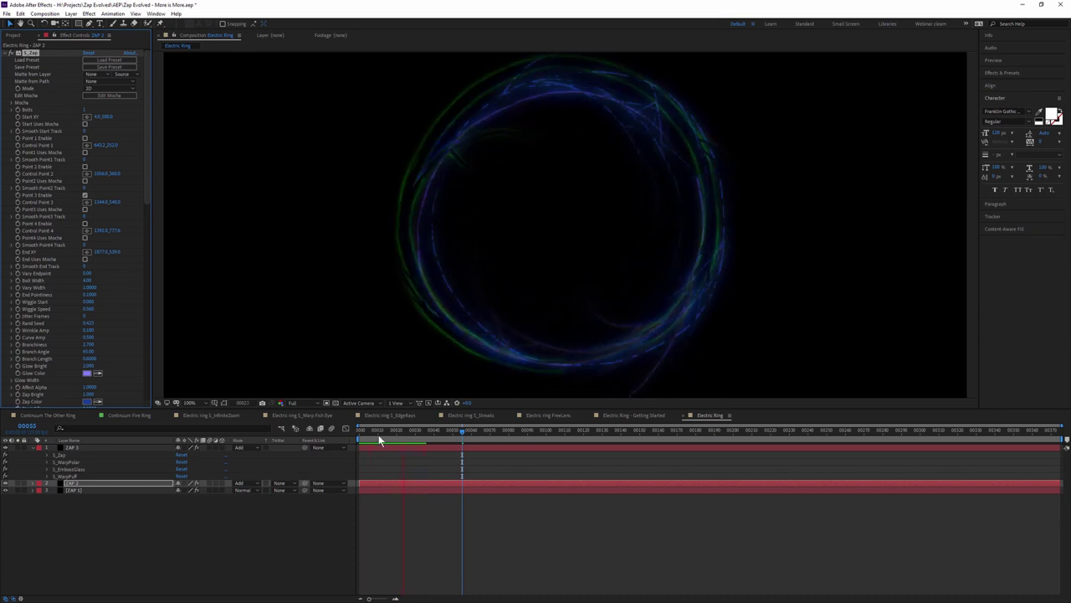
# Step: Collapse the ZAP 1 layer's S_Zap settings and enlarge the composition viewer by shrinking the timeline
pyautogui.click(628, 491)
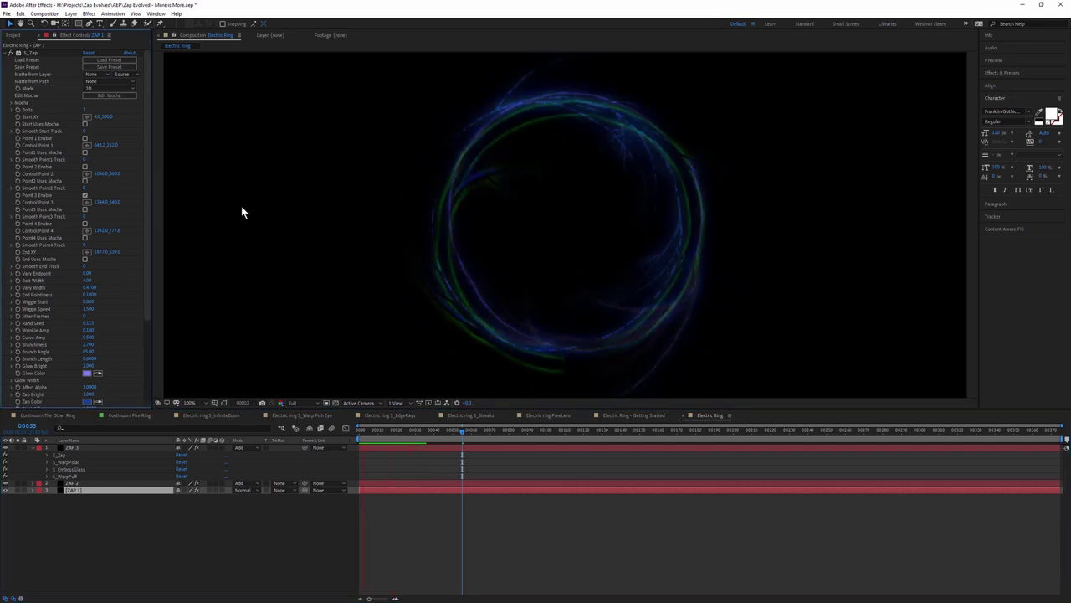
pyautogui.click(5, 52)
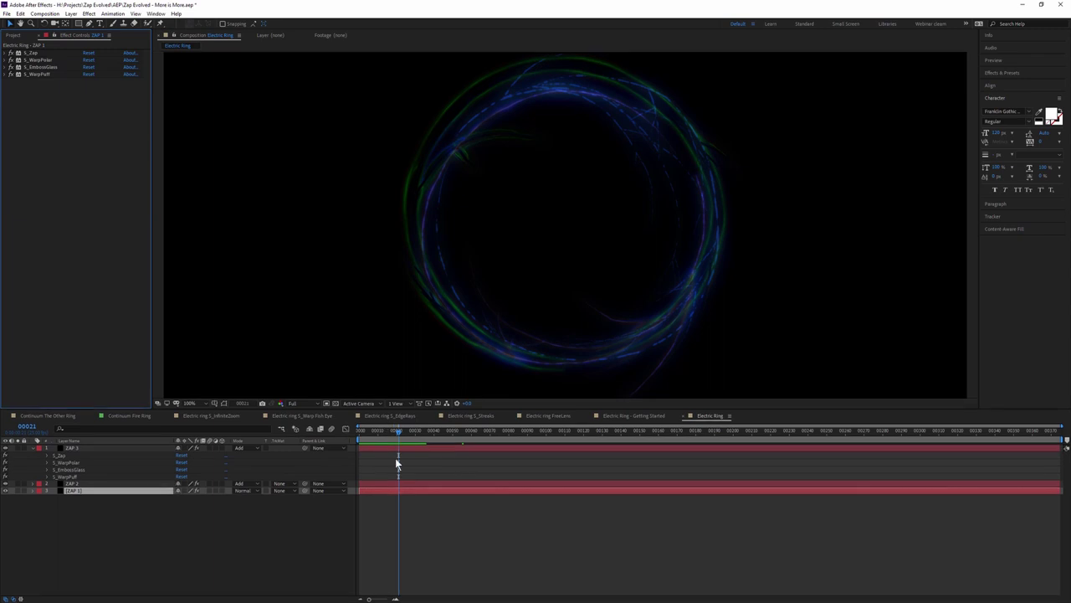
pyautogui.moveTo(396, 409); pyautogui.dragTo(424, 513)
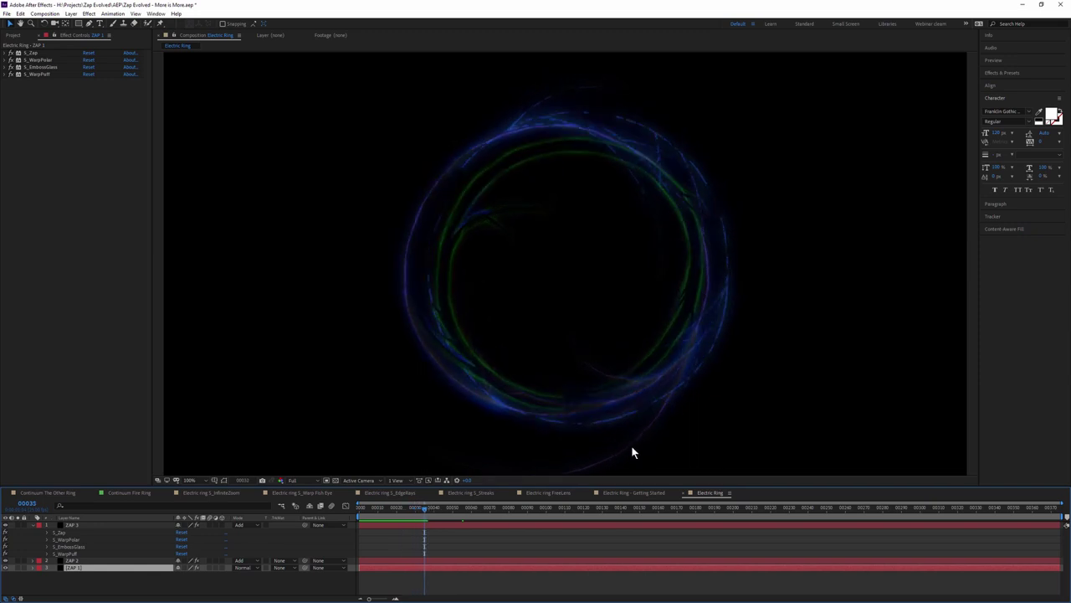
# Step: On the ZAP 3 layer, set the S_Zap Bolt Width to 6.00, Branch Length to 0.3500 and Branchiness to 1.900
pyautogui.click(17, 525)
pyautogui.click(17, 524)
pyautogui.click(73, 525)
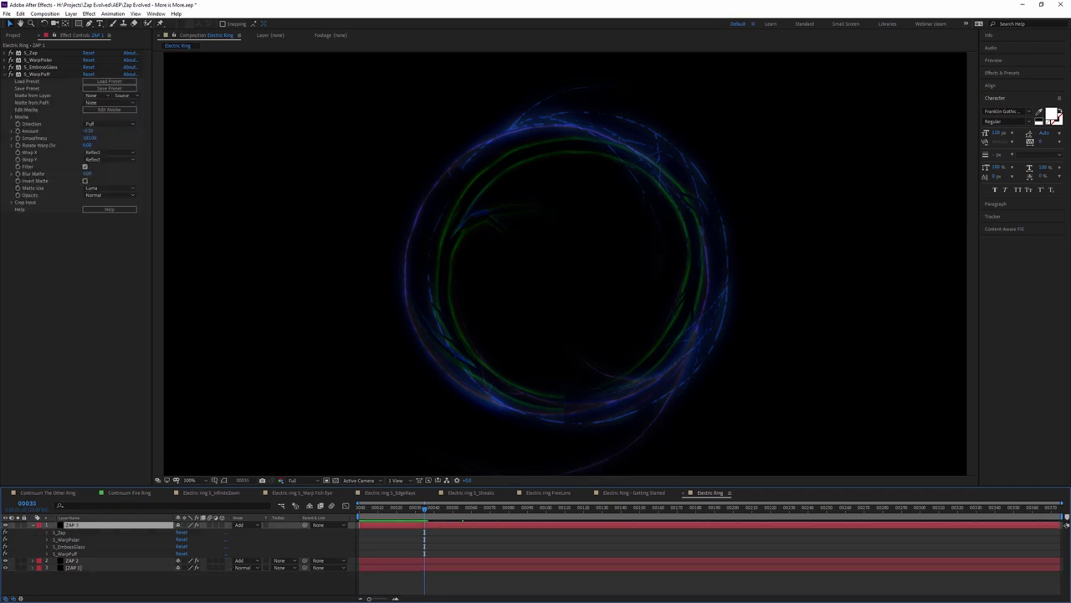
pyautogui.click(9, 52)
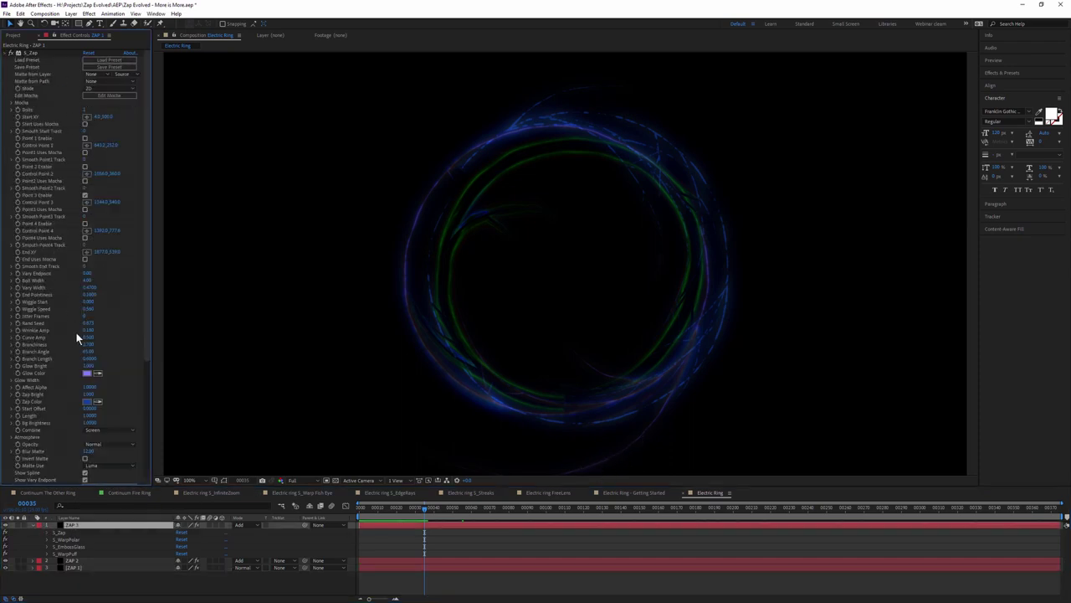
pyautogui.click(83, 279)
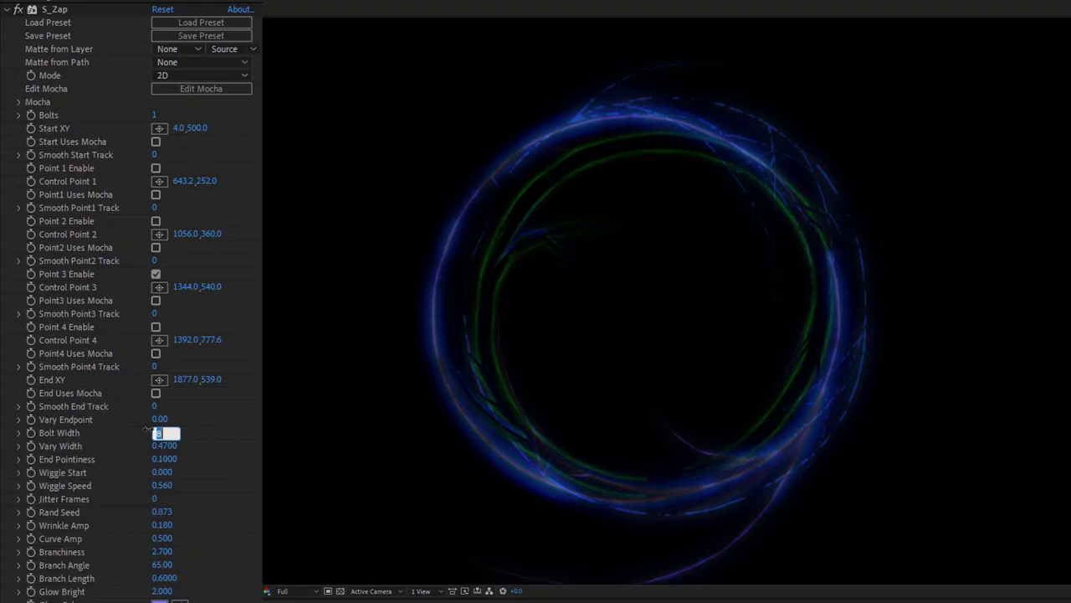
pyautogui.press('Return')
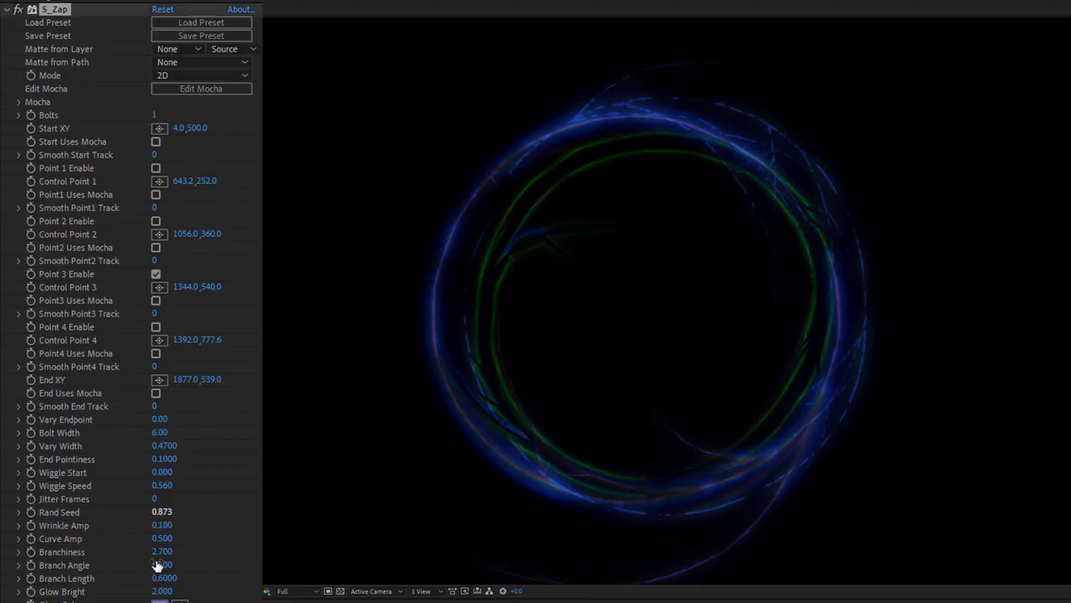
pyautogui.moveTo(163, 581); pyautogui.dragTo(143, 581)
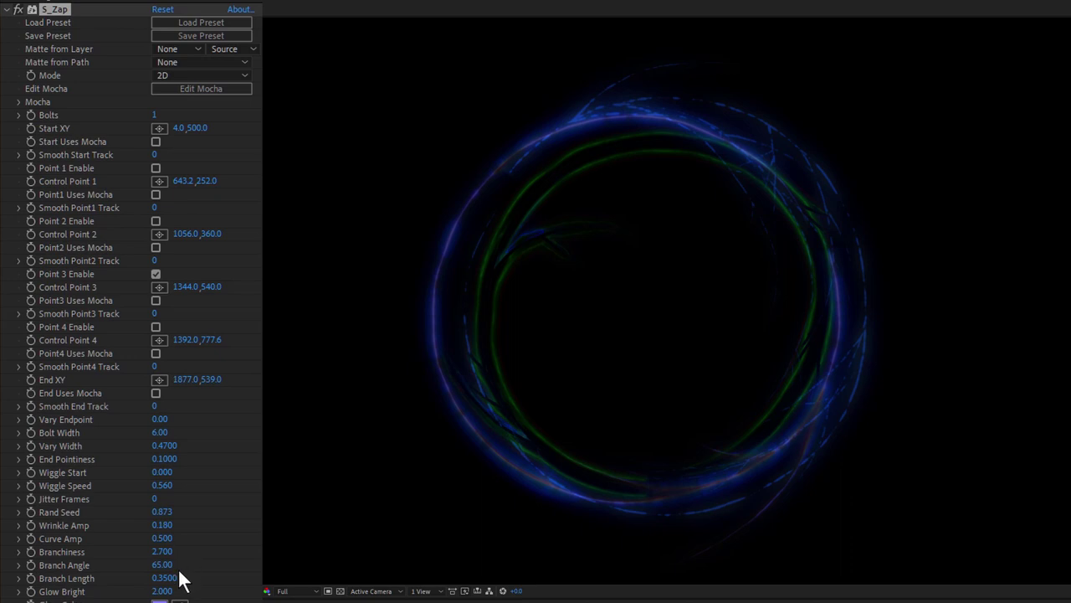
pyautogui.moveTo(162, 552)
pyautogui.mouseDown()
pyautogui.moveTo(186, 556)
pyautogui.moveTo(154, 560)
pyautogui.mouseUp()
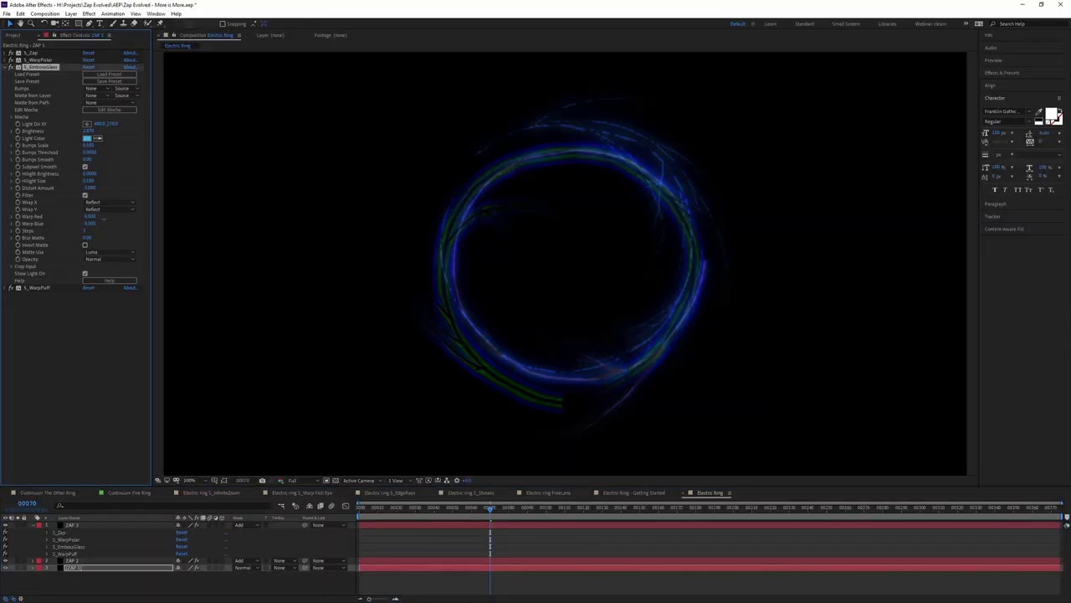
# Step: Collapse the S_EmbossGlass settings on ZAP 1 and preview the combined rings at several points in time
pyautogui.click(10, 67)
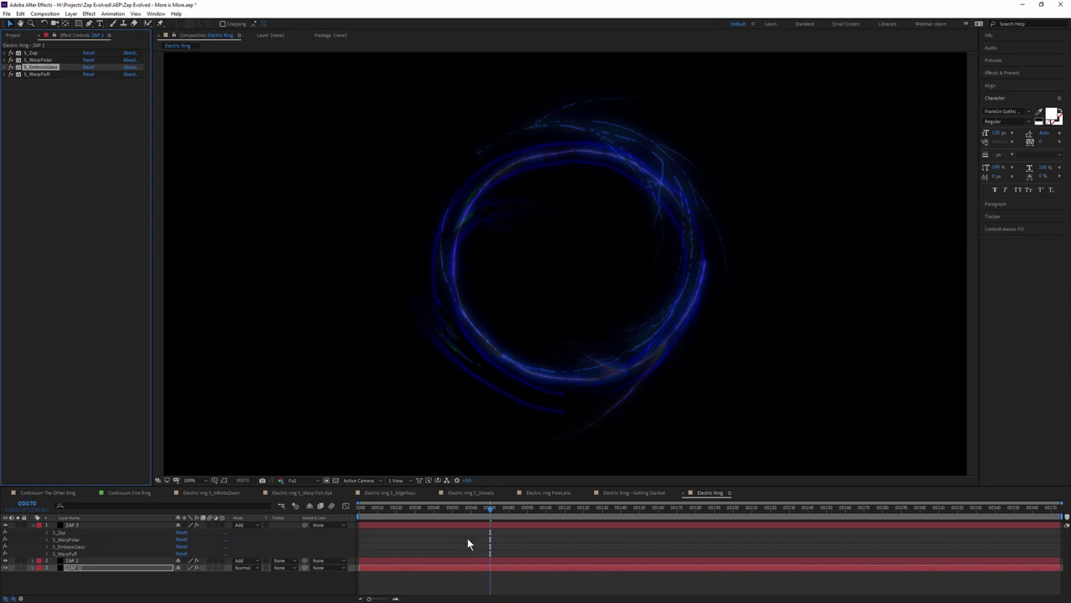
pyautogui.moveTo(502, 513); pyautogui.dragTo(575, 513)
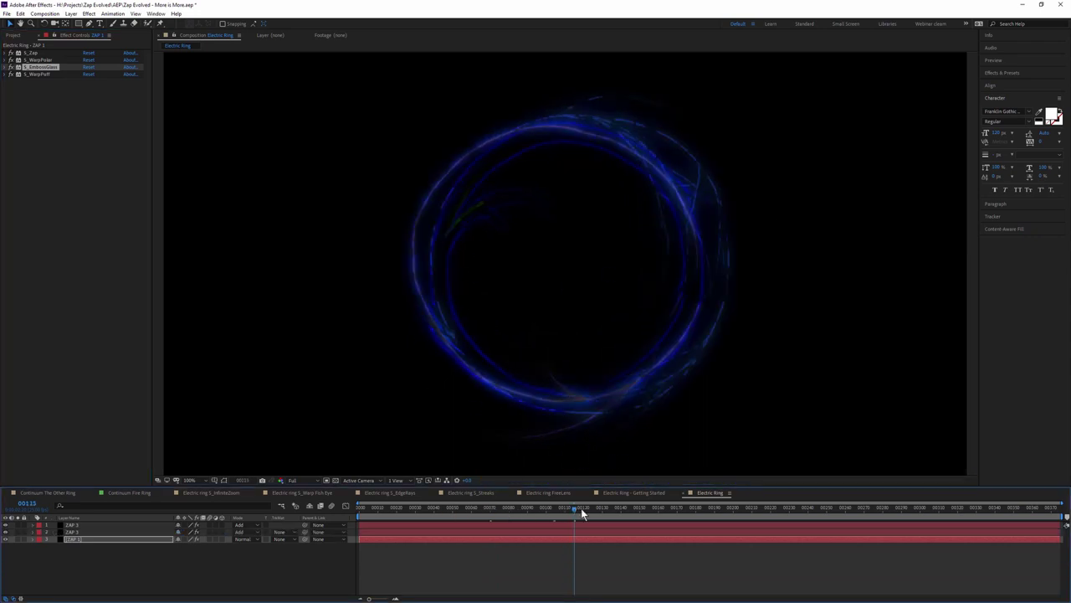
pyautogui.moveTo(569, 513); pyautogui.dragTo(530, 510)
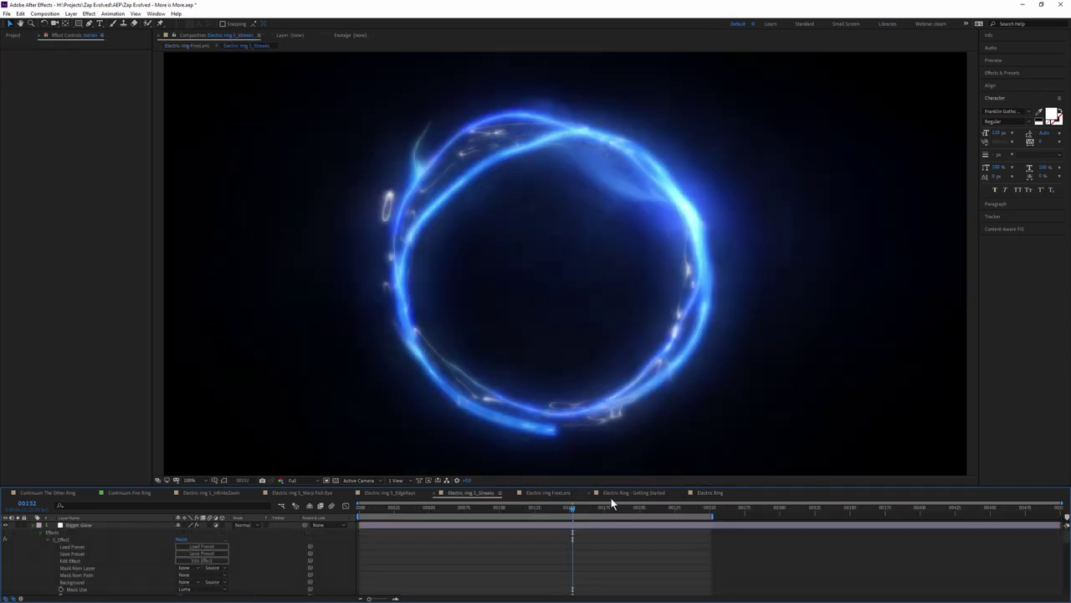
# Step: Compare the current rings with the finished look in the Electric ring S_Streaks composition, and return to the Electric Ring composition
pyautogui.press('space')
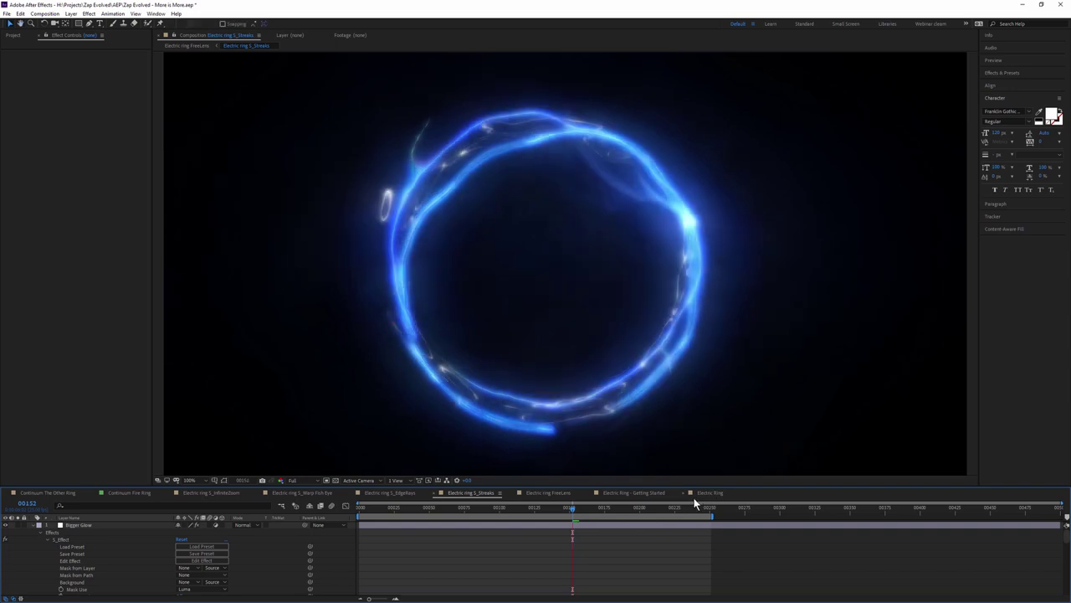
pyautogui.click(708, 492)
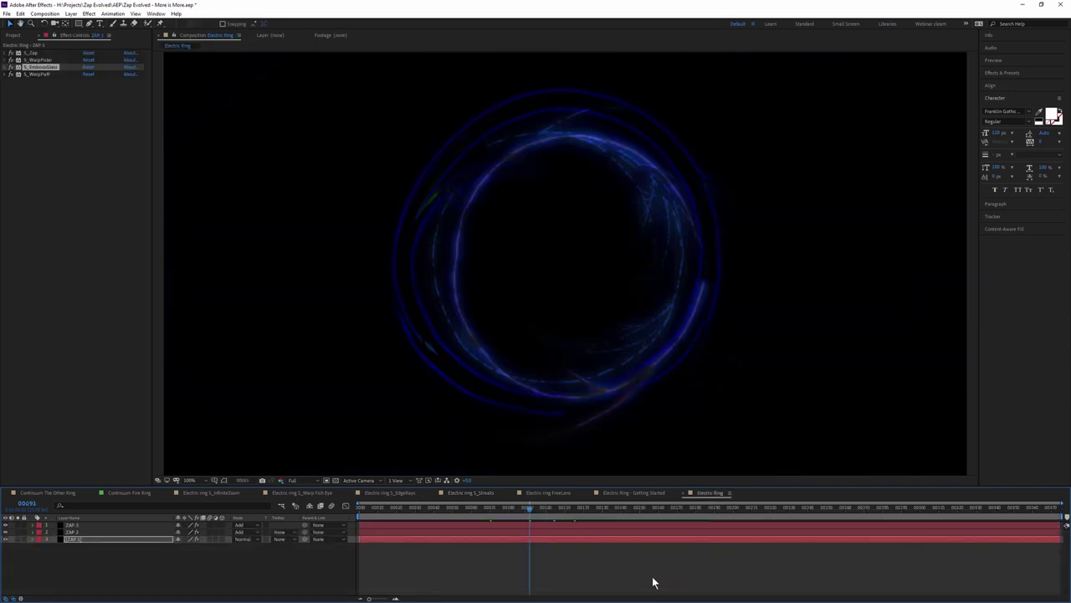
pyautogui.click(471, 493)
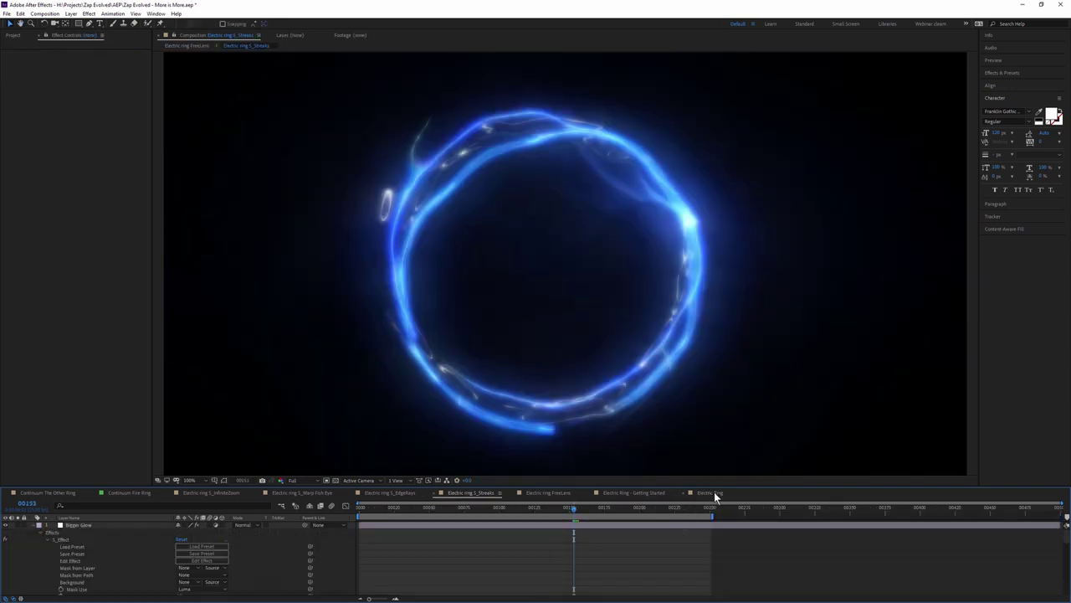
pyautogui.click(710, 492)
# Step: Add a new adjustment layer above the three ZAP layers in the Electric Ring composition
pyautogui.click(71, 13)
pyautogui.moveTo(82, 23)
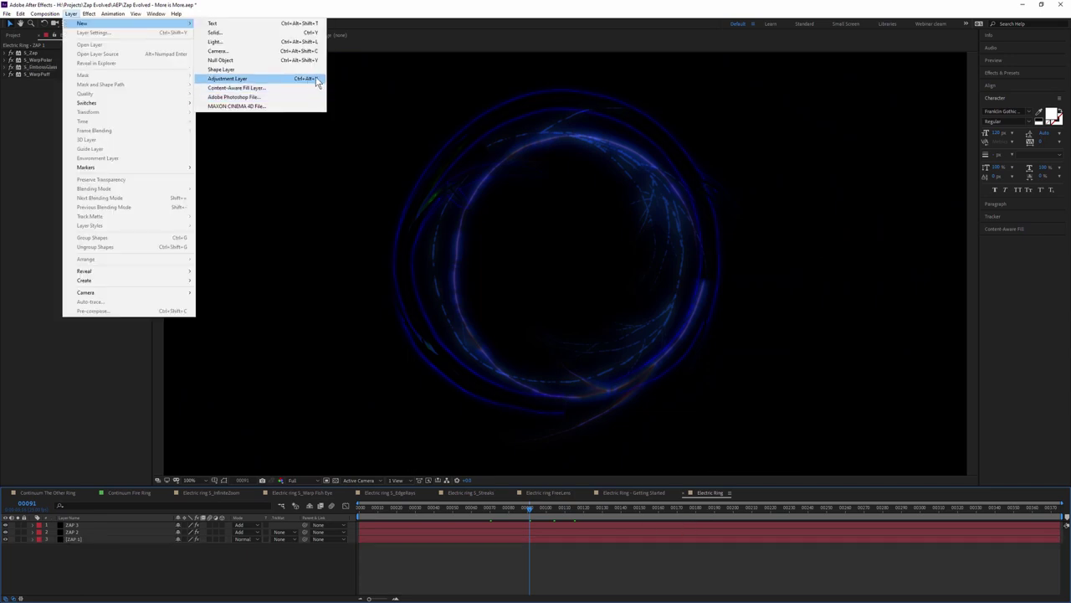
pyautogui.click(243, 78)
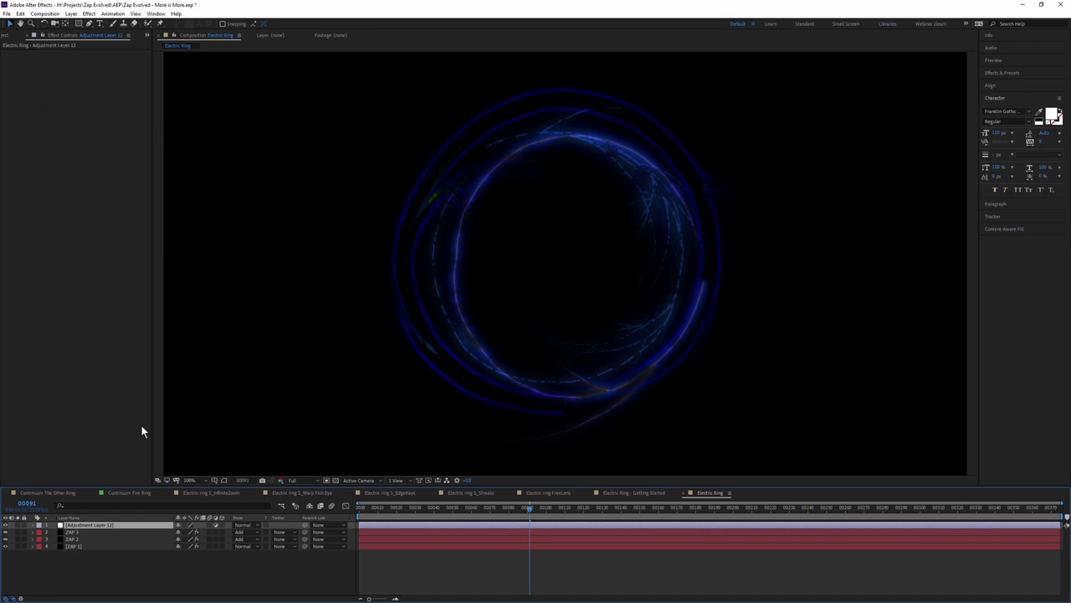
# Step: Try an S_Glow effect with an adjusted Threshold on the adjustment layer, and delete the effect
pyautogui.click(71, 13)
pyautogui.moveTo(88, 13)
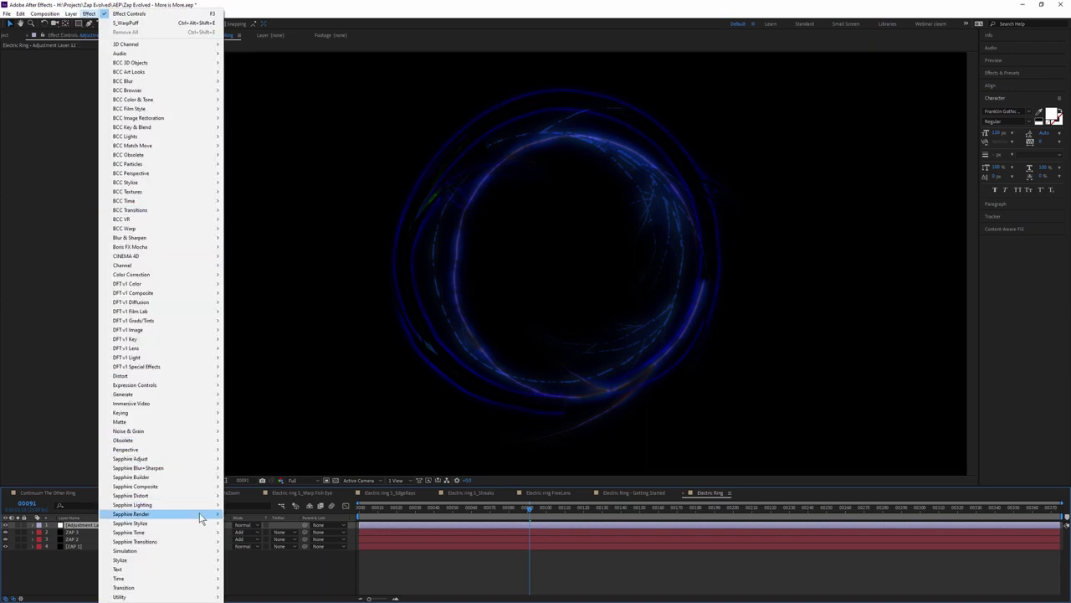
pyautogui.moveTo(201, 505)
pyautogui.click(278, 357)
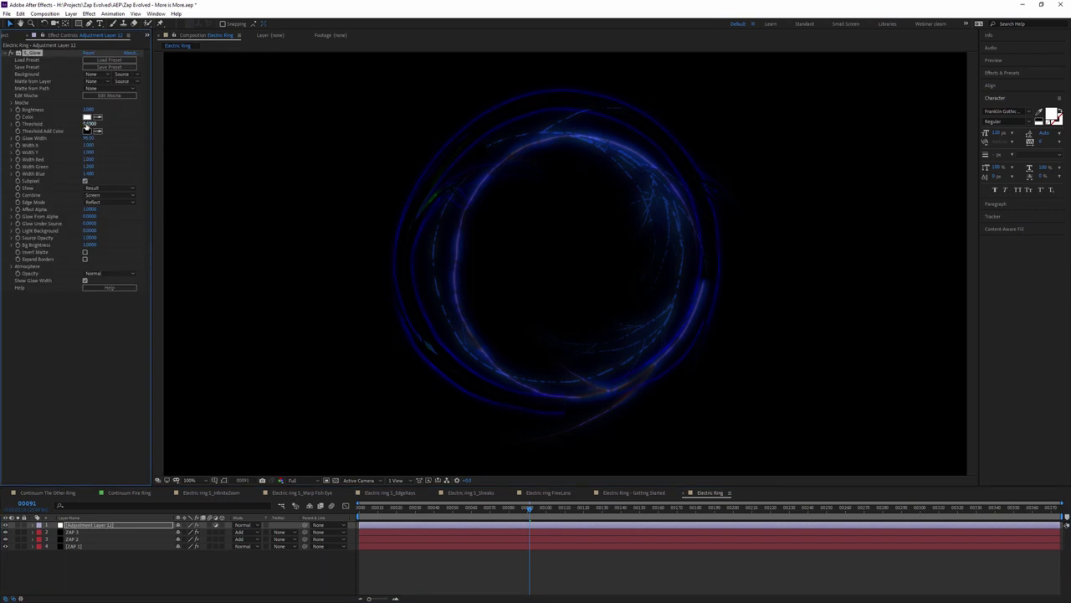
pyautogui.moveTo(90, 124); pyautogui.dragTo(53, 135)
pyautogui.press('Delete')
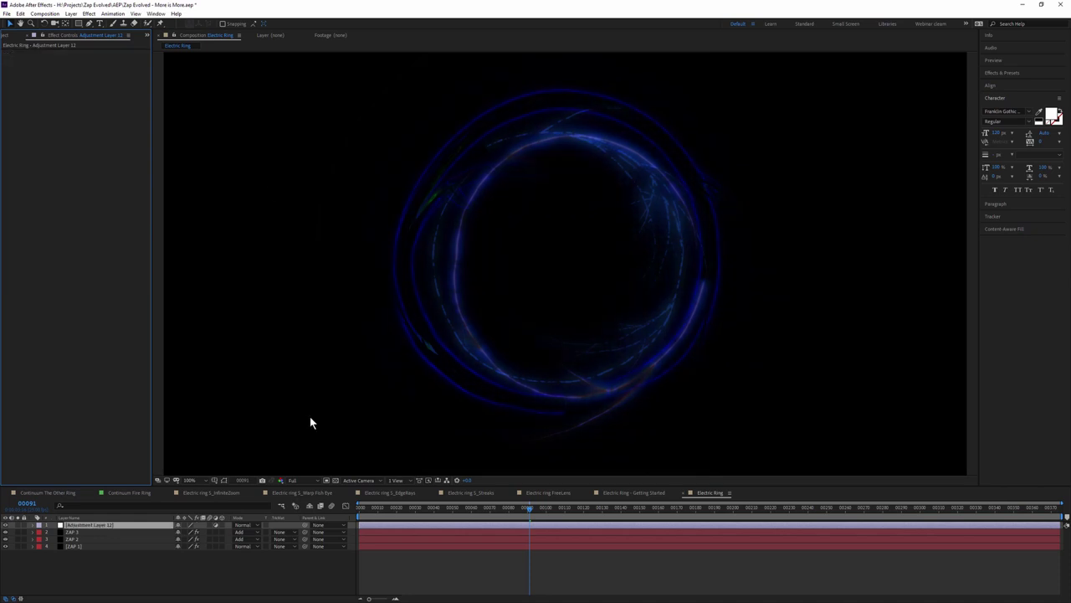
# Step: Apply the Sapphire Builder S_Effect to the adjustment layer and load the Bigger Beautiful Glow AE preset
pyautogui.click(89, 14)
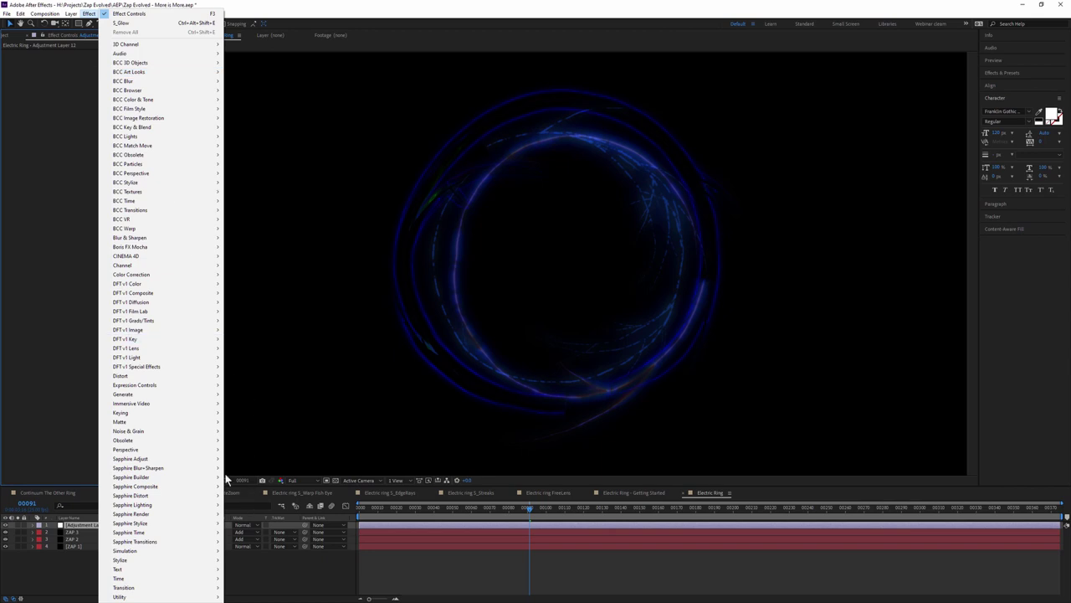
pyautogui.moveTo(223, 477)
pyautogui.click(273, 484)
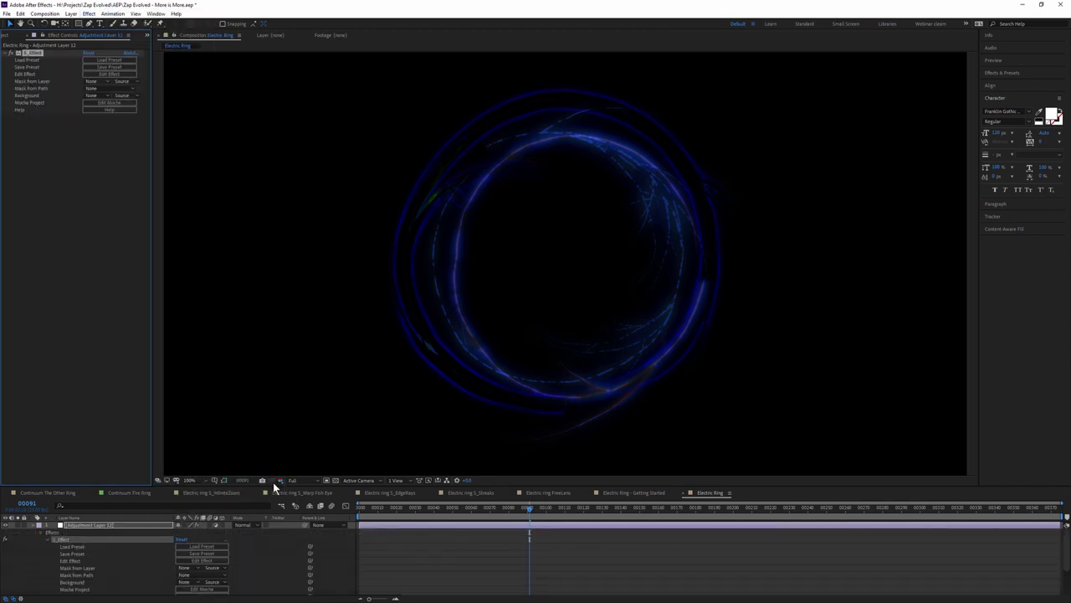
pyautogui.click(111, 60)
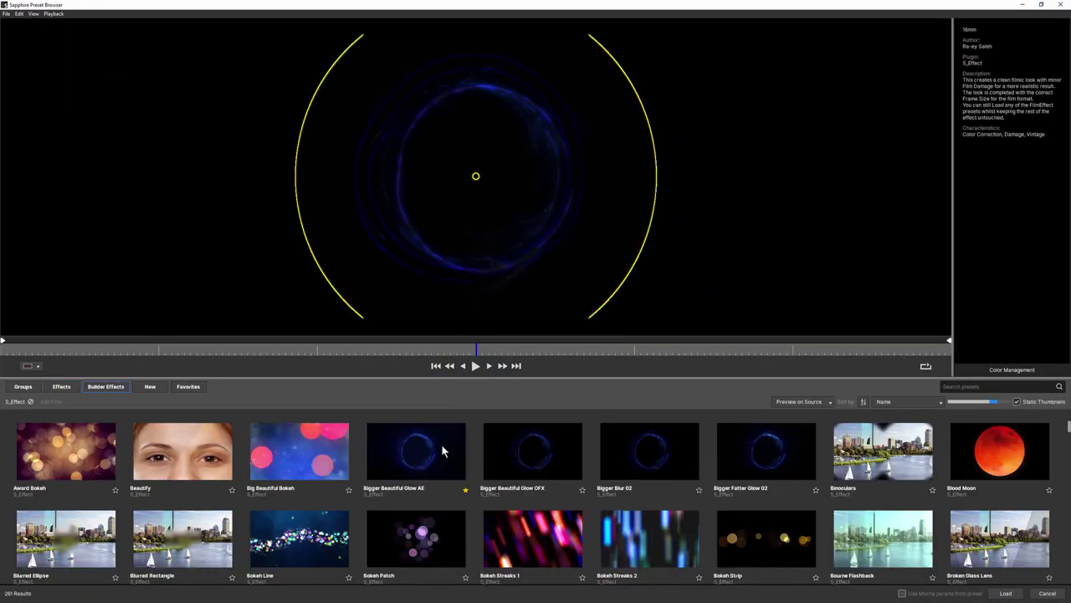
pyautogui.click(439, 455)
pyautogui.click(1005, 593)
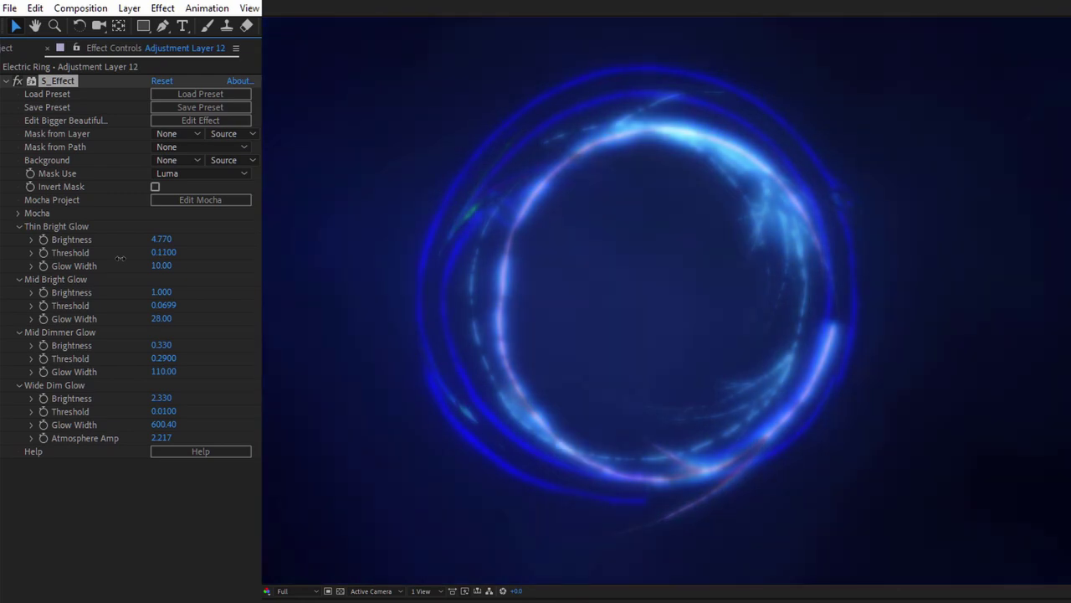
# Step: Reduce the Thin and Mid glow brightness in S_Effect, and set Wide Dim Glow to Brightness 2.590, Threshold 0.1700, Glow Width 624.40 and Atmosphere Amp 3.737
pyautogui.moveTo(120, 258); pyautogui.dragTo(132, 373)
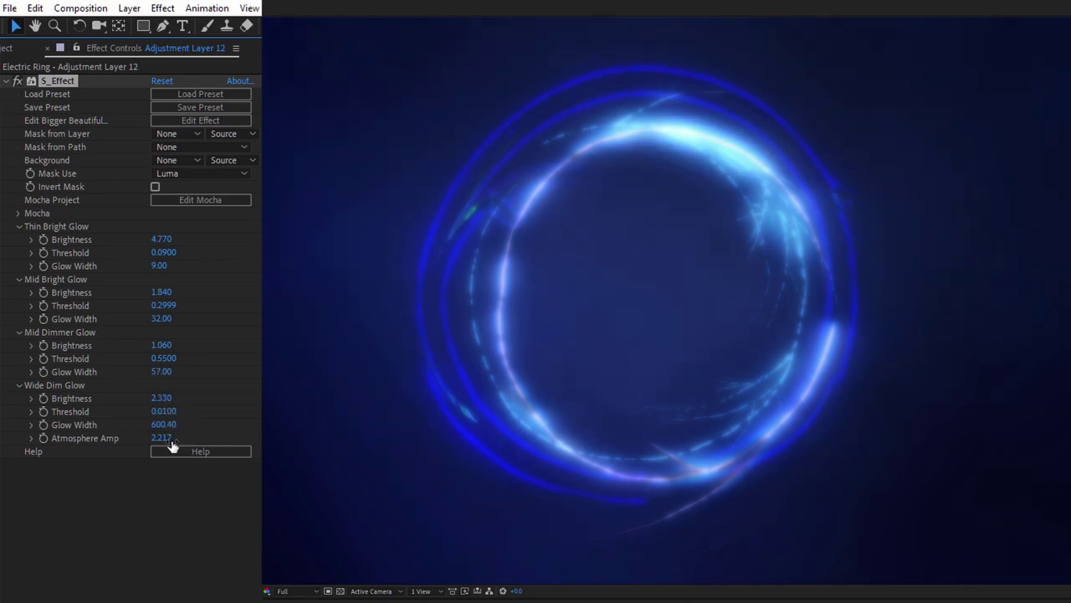
pyautogui.moveTo(169, 439); pyautogui.dragTo(296, 439)
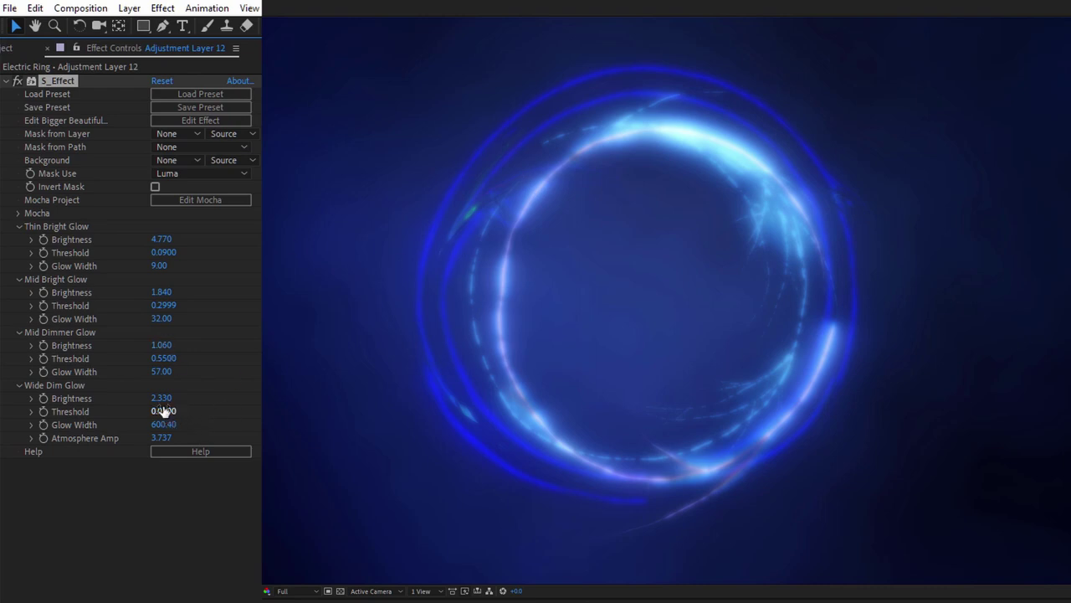
pyautogui.moveTo(163, 400); pyautogui.dragTo(86, 408)
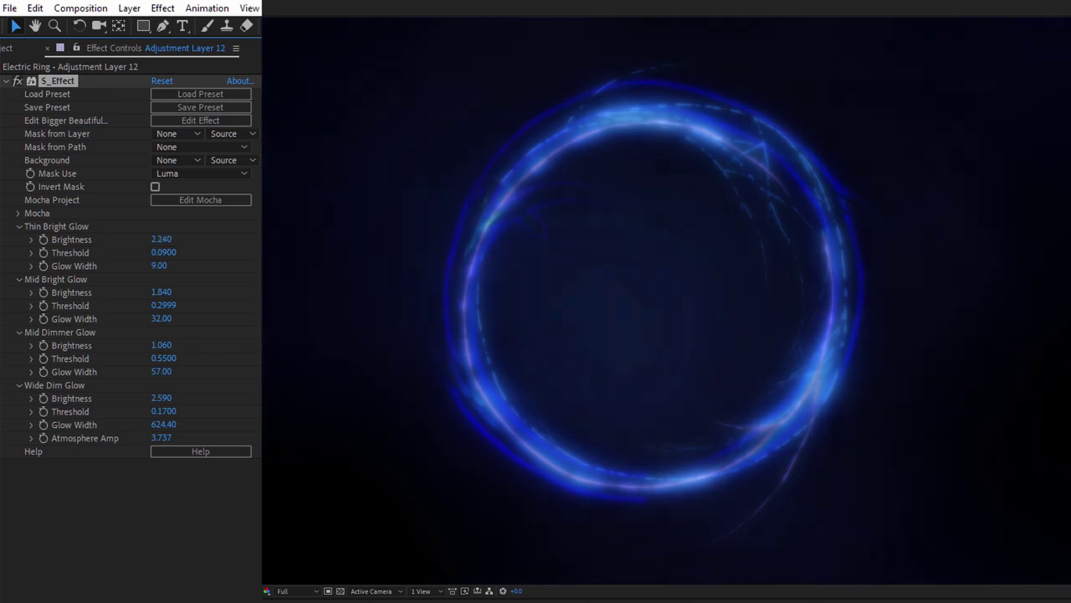
pyautogui.moveTo(4, 257); pyautogui.dragTo(133, 321)
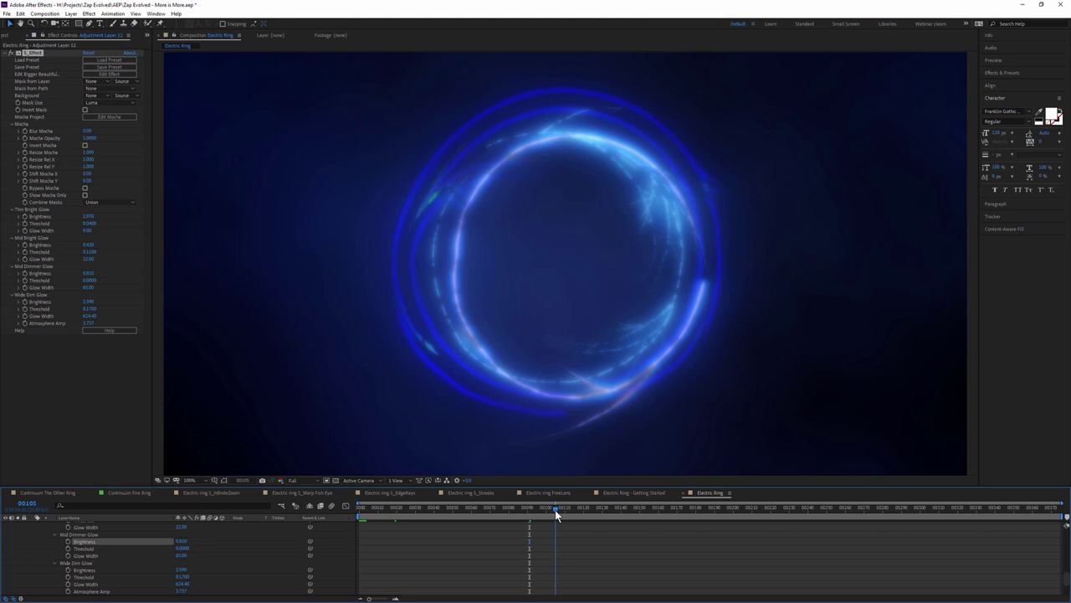
pyautogui.moveTo(555, 509); pyautogui.dragTo(518, 512)
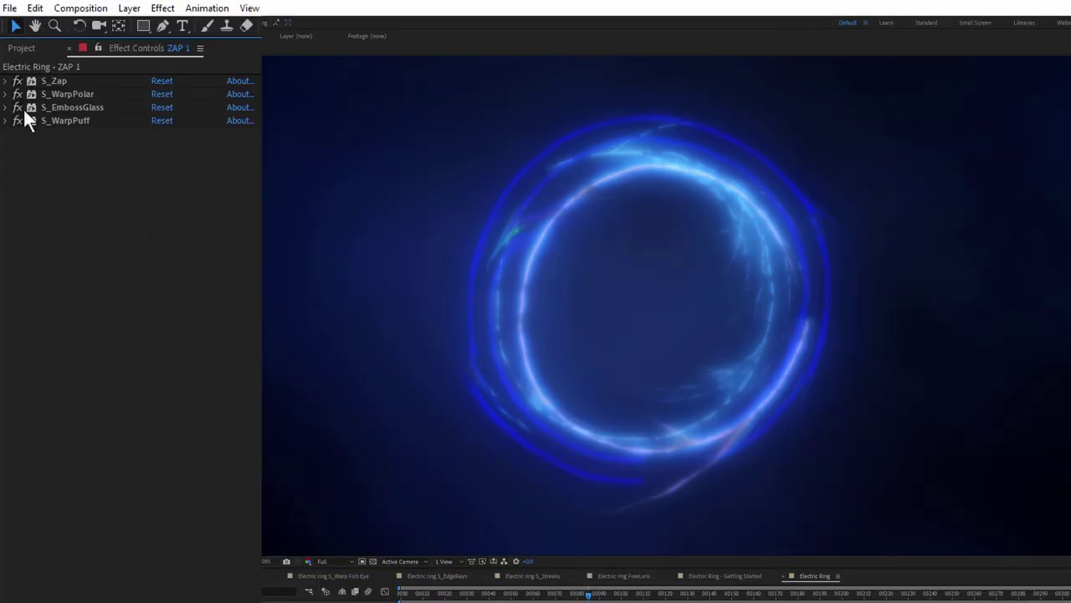
# Step: On ZAP 1, set the S_EmbossGlass Warp Red to 0.300, Warp Blue to -0.500 and Bumps Scale to 0.030, and adjust the Distort Amount
pyautogui.click(6, 107)
pyautogui.moveTo(165, 386)
pyautogui.mouseDown()
pyautogui.moveTo(187, 389)
pyautogui.moveTo(163, 399)
pyautogui.mouseUp()
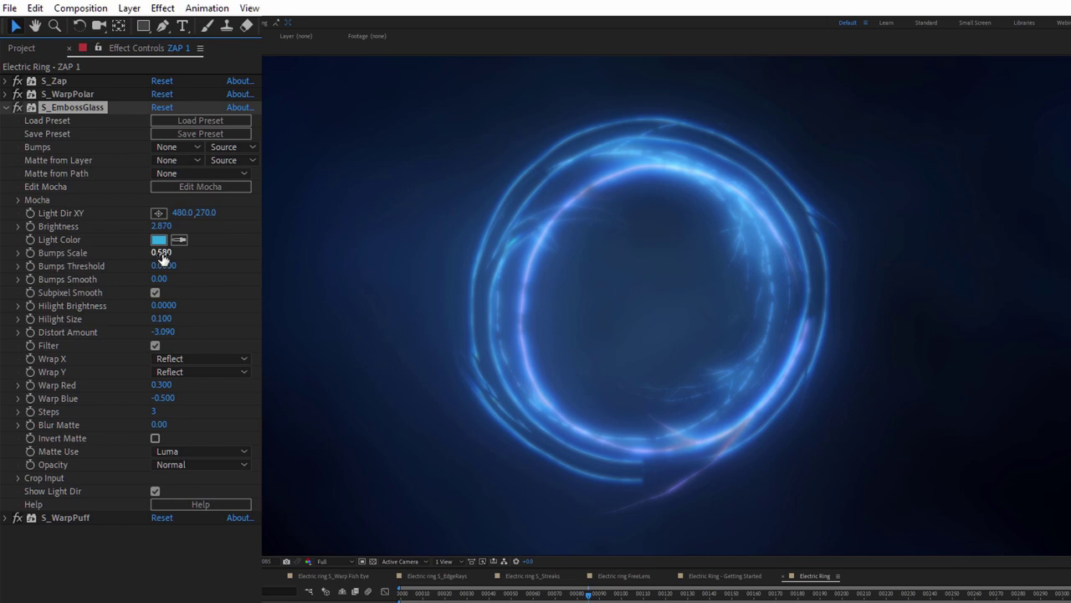
pyautogui.moveTo(165, 254); pyautogui.dragTo(128, 262)
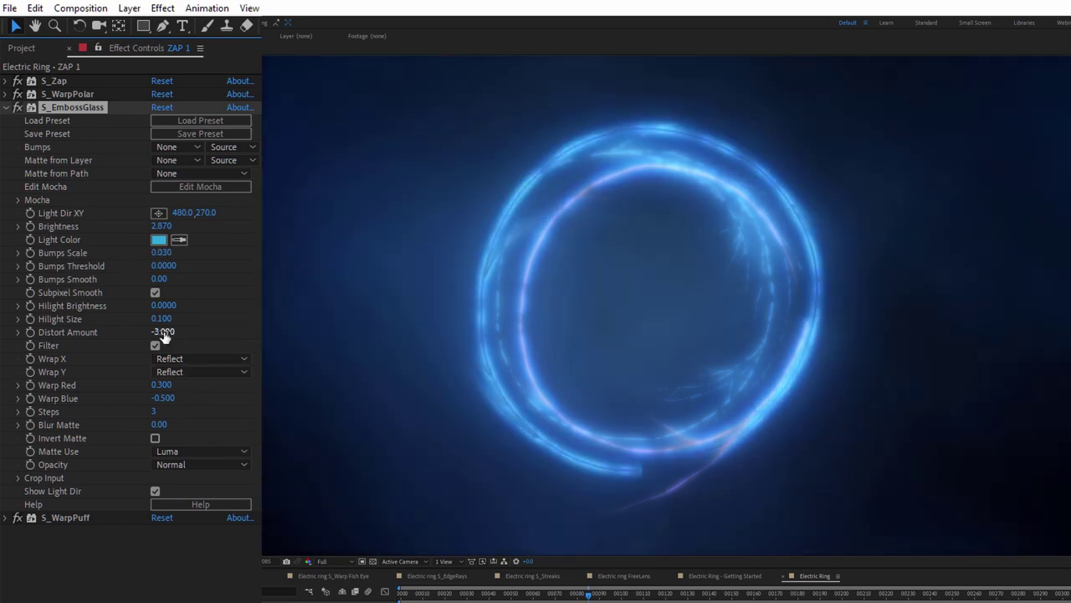
pyautogui.moveTo(164, 335); pyautogui.dragTo(172, 334)
pyautogui.moveTo(171, 398); pyautogui.dragTo(166, 398)
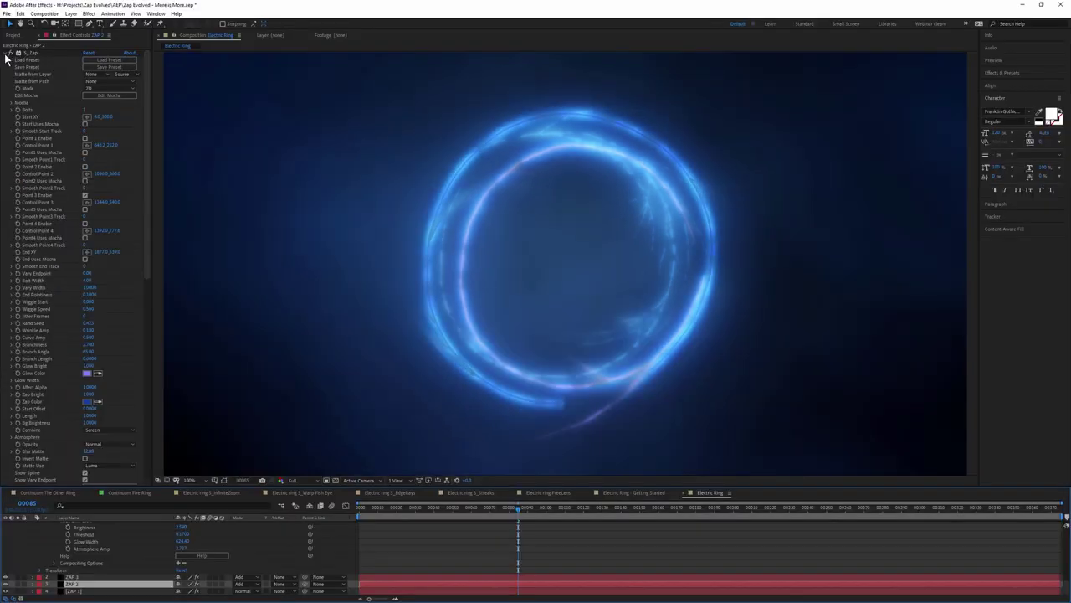
# Step: On the ZAP 3 layer, set the S_Zap Rand Seed to 0.123 and change the Glow Color to light blue
pyautogui.click(5, 53)
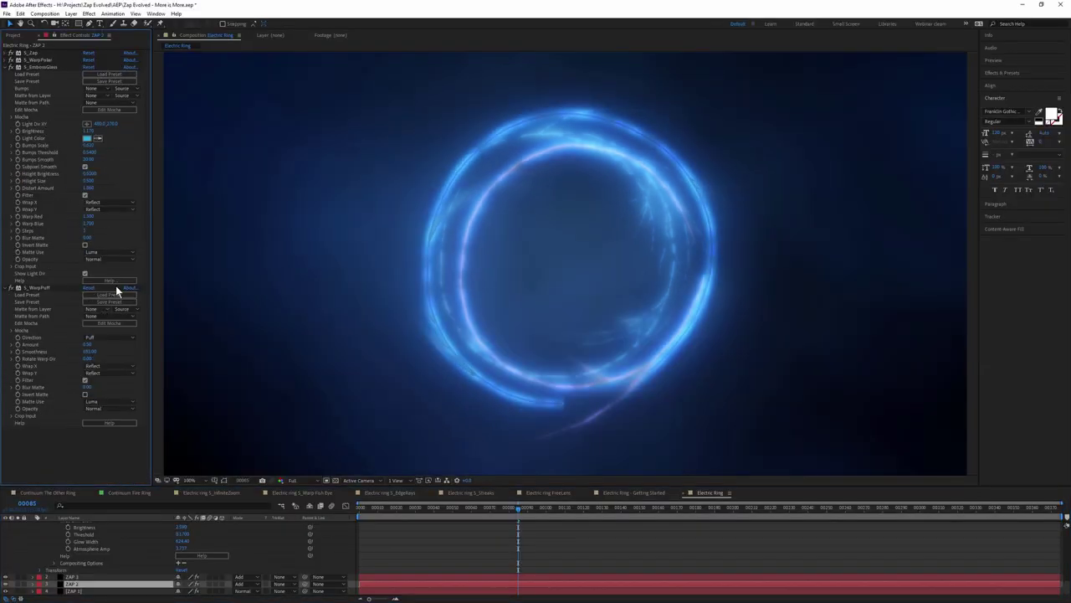
pyautogui.click(18, 576)
pyautogui.click(17, 577)
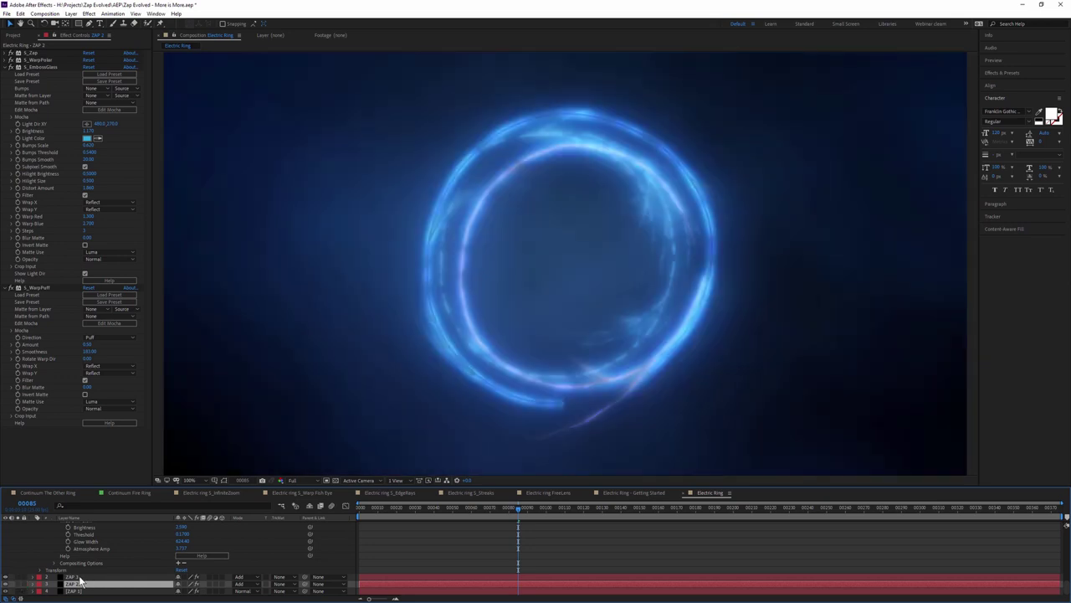
pyautogui.click(74, 577)
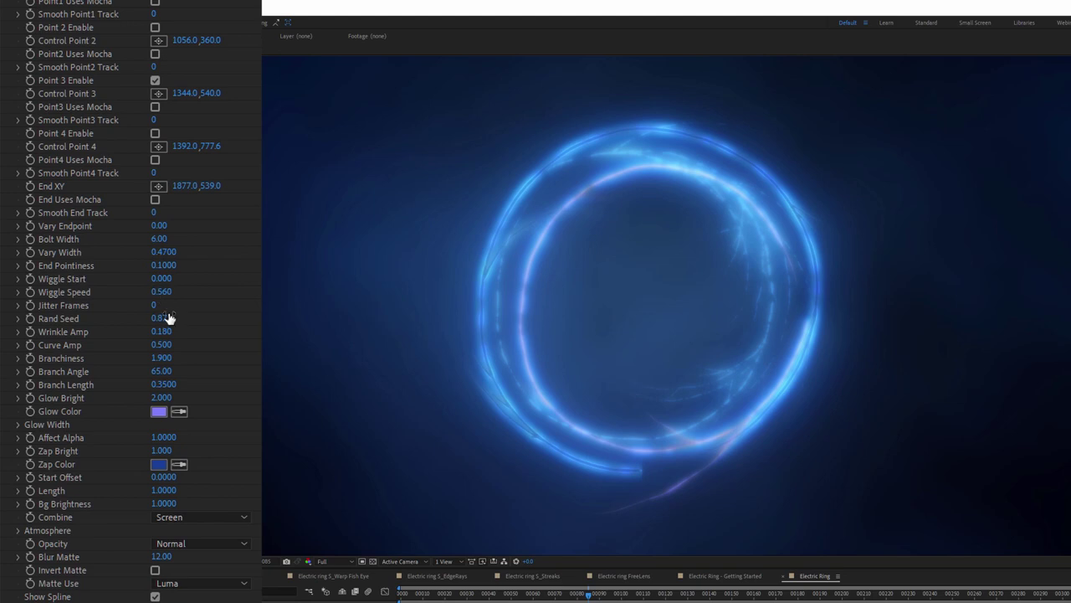
pyautogui.click(166, 319)
pyautogui.press('BackSpace')
pyautogui.write('0.123')
pyautogui.press('Return')
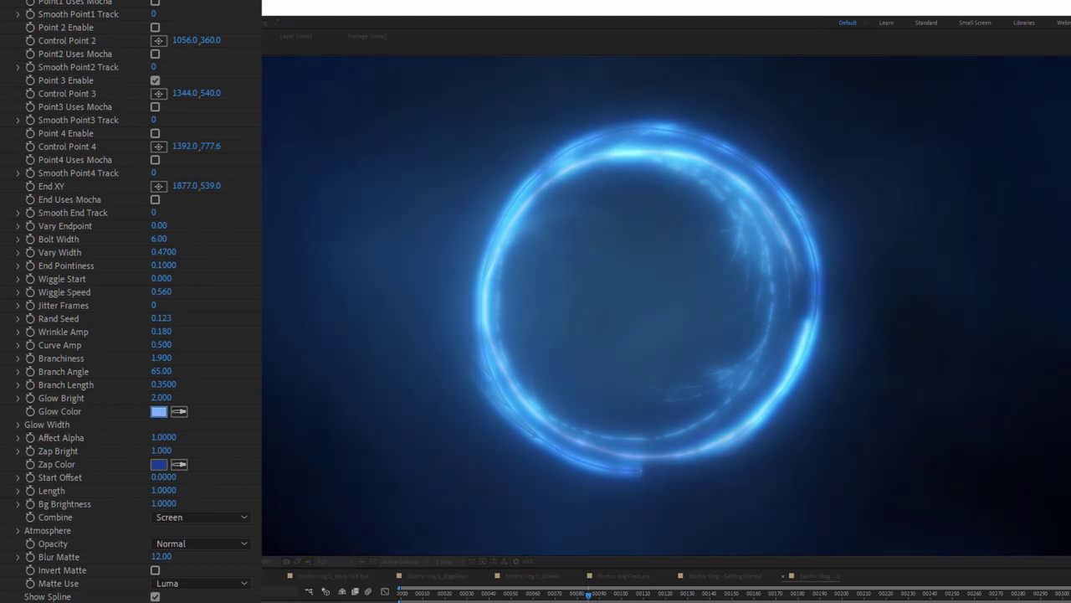
pyautogui.press('Return')
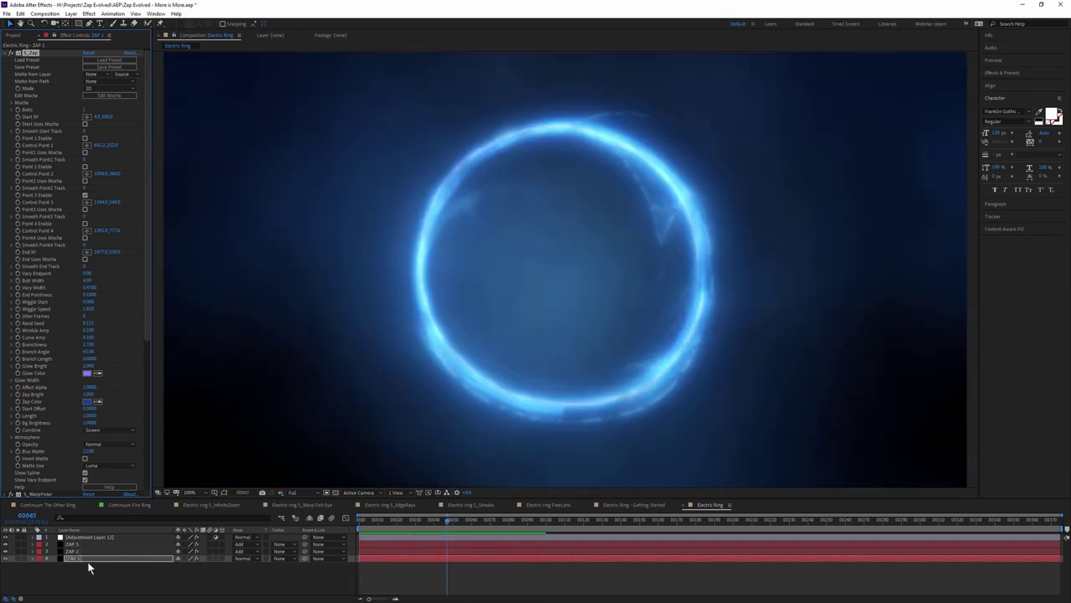
# Step: Increase the number of S_Zap Bolts on the ZAP 1 layer and preview the thicker ring at another frame
pyautogui.click(84, 110)
pyautogui.press('Return')
pyautogui.moveTo(398, 521); pyautogui.dragTo(500, 529)
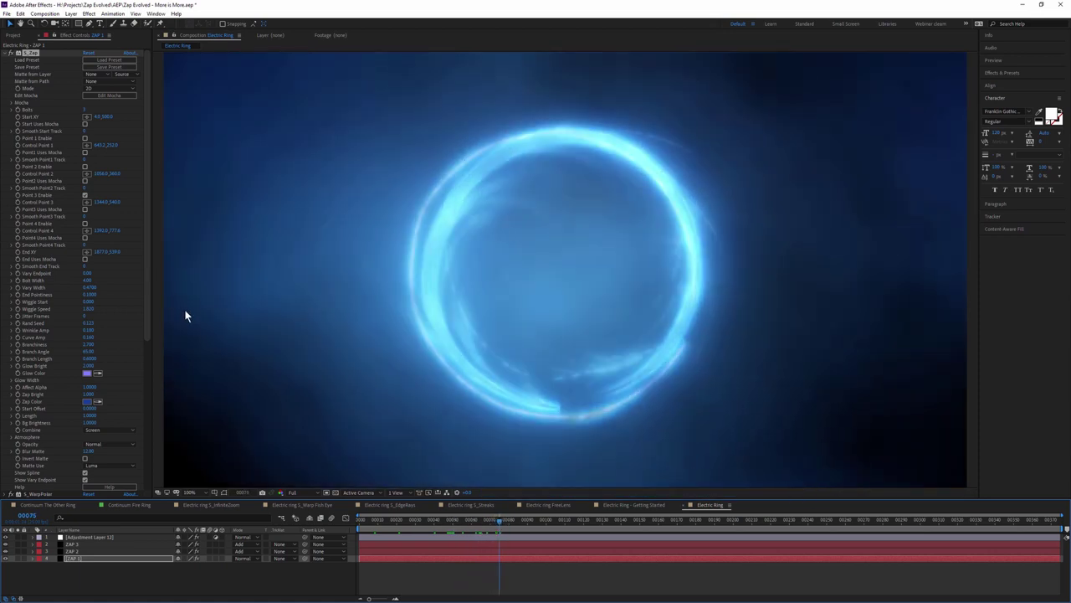
# Step: Darken the S_Zap Zap Color on ZAP 1 to a very dark navy blue and preview the ring at another frame
pyautogui.click(87, 401)
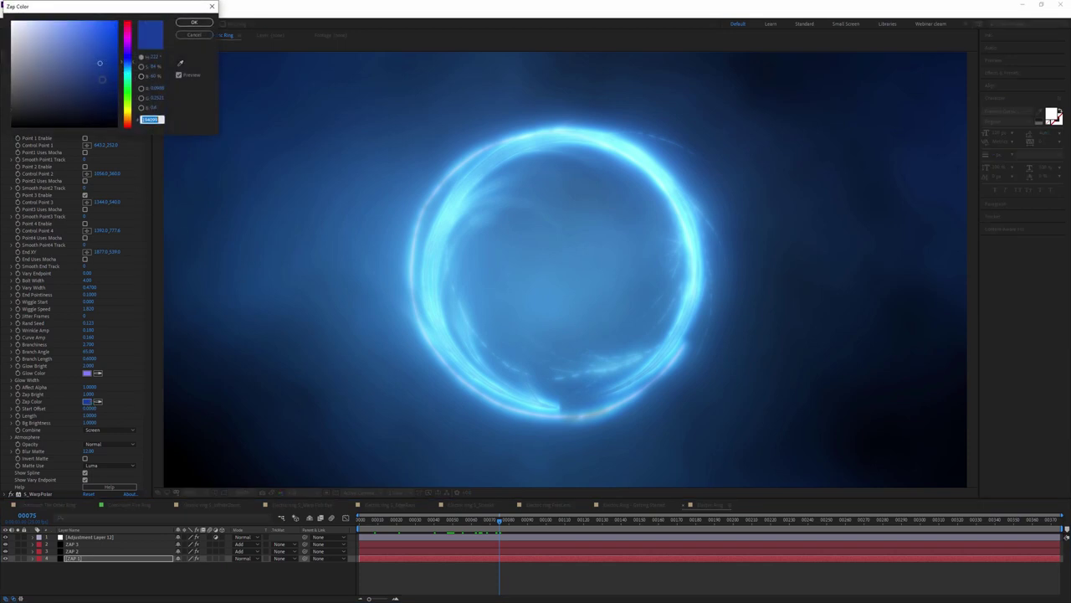
pyautogui.moveTo(102, 79); pyautogui.dragTo(100, 109)
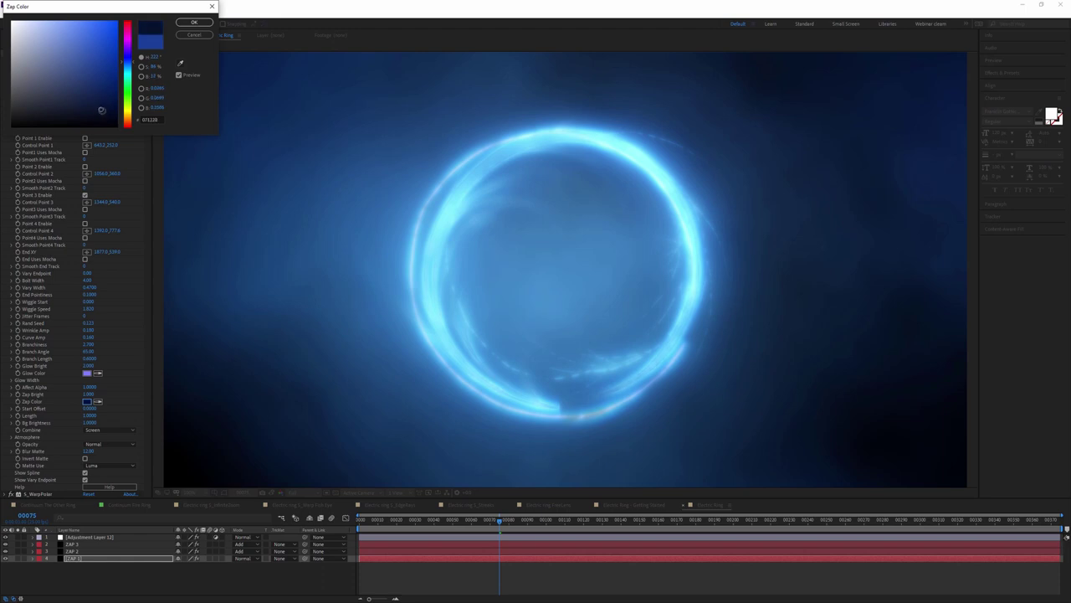
pyautogui.click(192, 25)
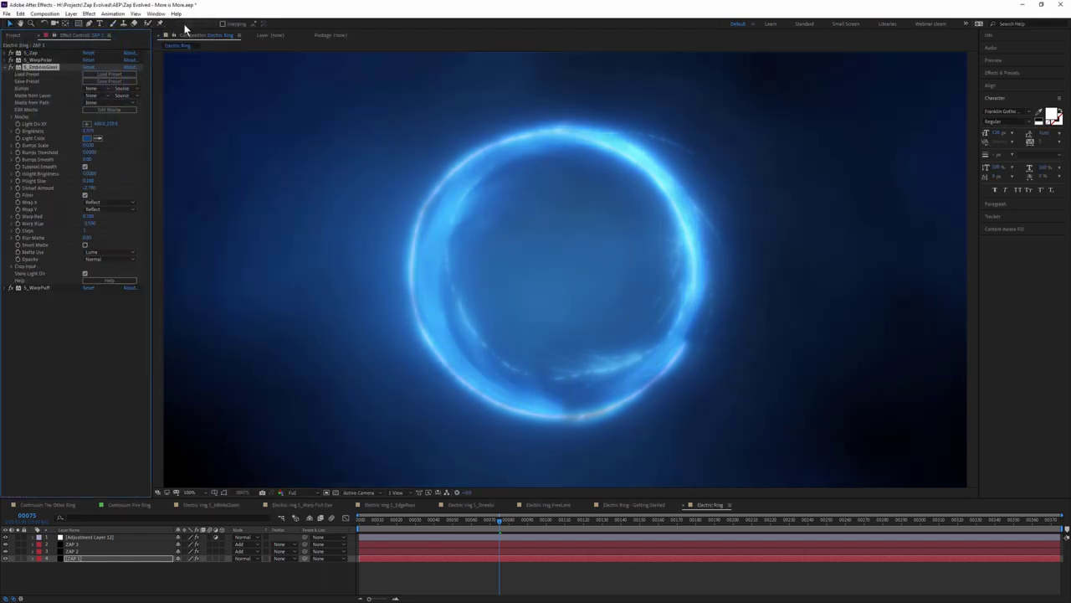
pyautogui.moveTo(540, 523); pyautogui.dragTo(567, 526)
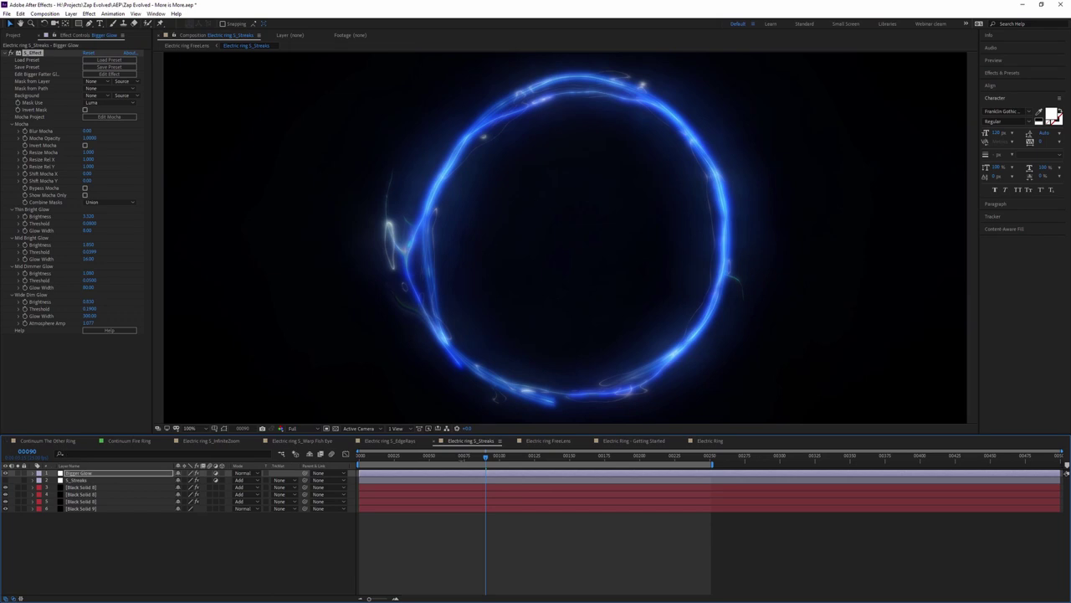
# Step: Scrub through the Electric ring S_Streaks composition and examine the S_Streaks 2 settings on its S_Streaks layer
pyautogui.moveTo(573, 464); pyautogui.dragTo(359, 478)
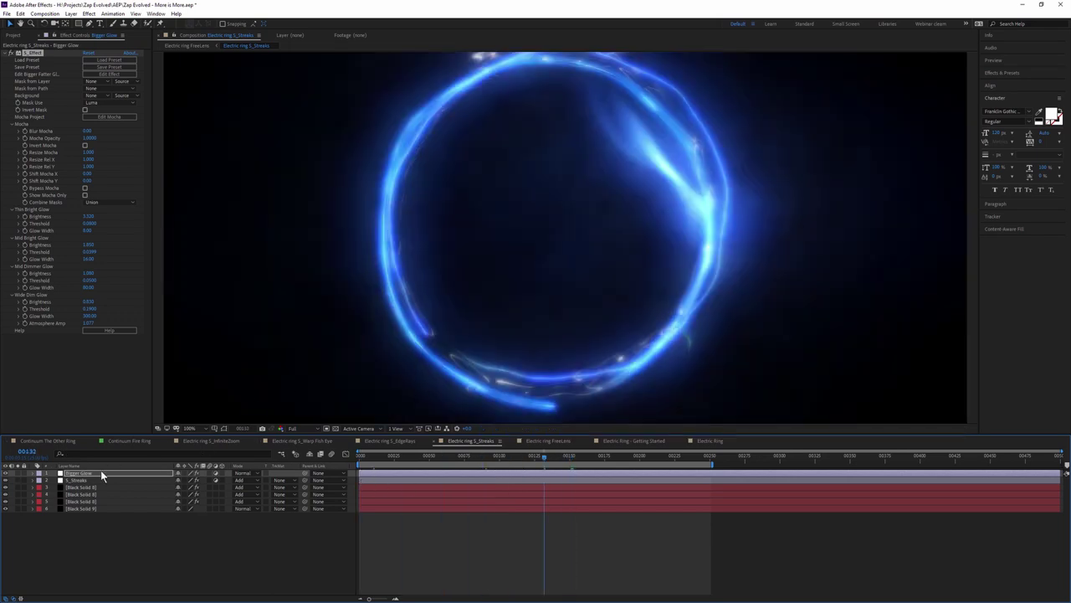
pyautogui.click(97, 480)
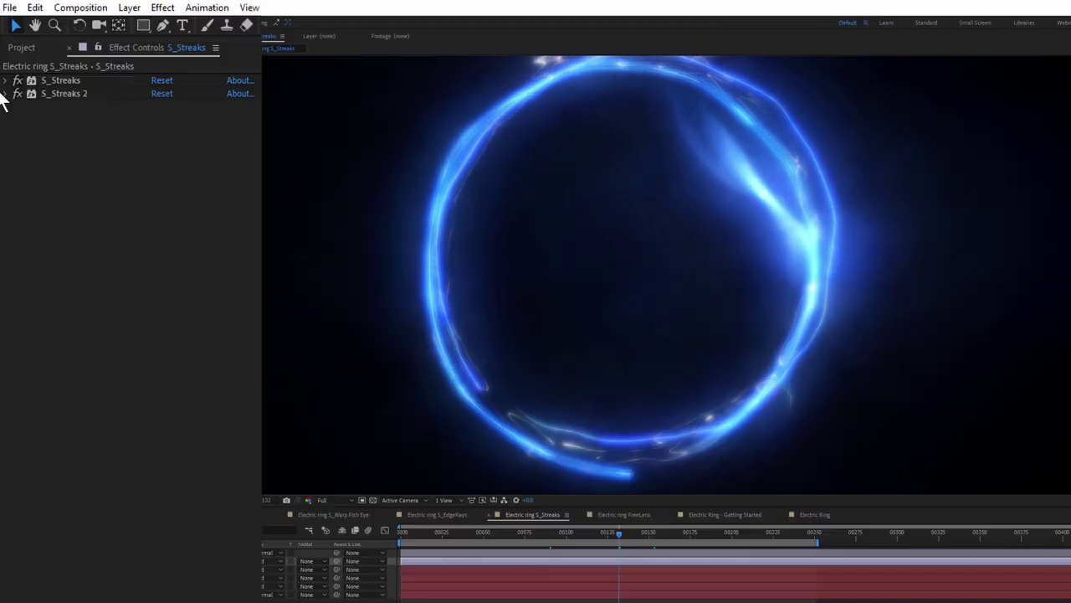
pyautogui.click(4, 53)
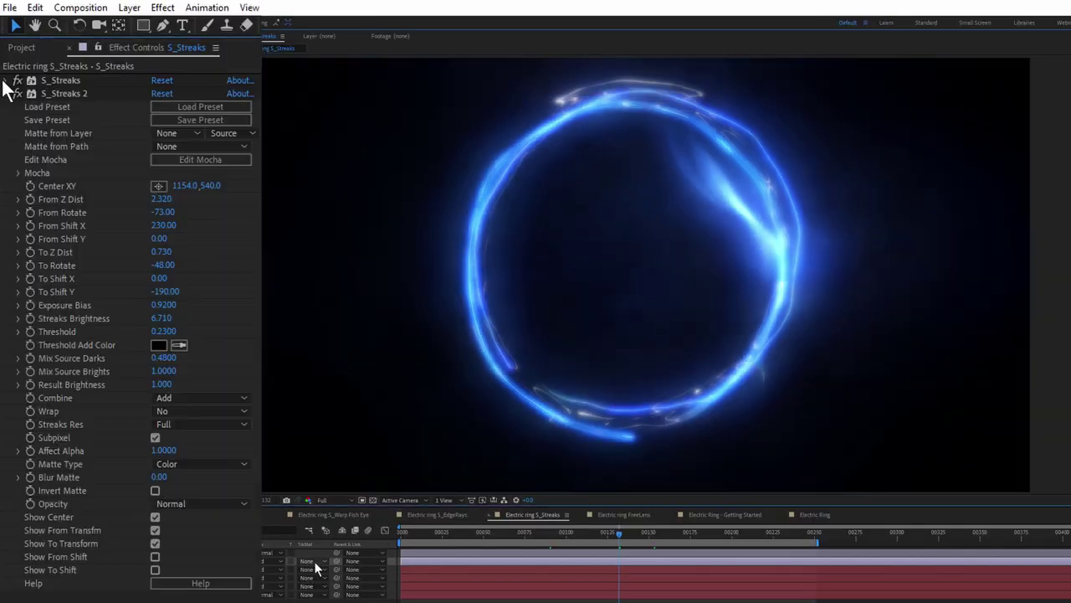
pyautogui.moveTo(537, 540); pyautogui.dragTo(551, 540)
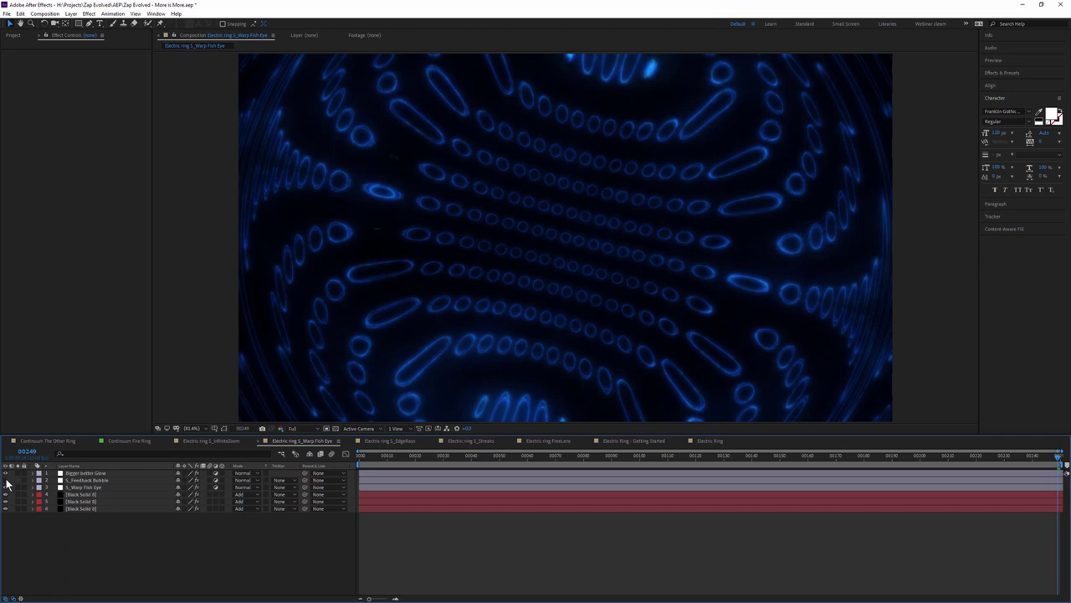
# Step: Compare the Warp Fish Eye ring with and without the S_Feedback Bubble layer, and scrub through the Electric ring S_InfiniteZoom composition
pyautogui.click(6, 482)
pyautogui.click(6, 482)
pyautogui.click(6, 481)
pyautogui.click(6, 481)
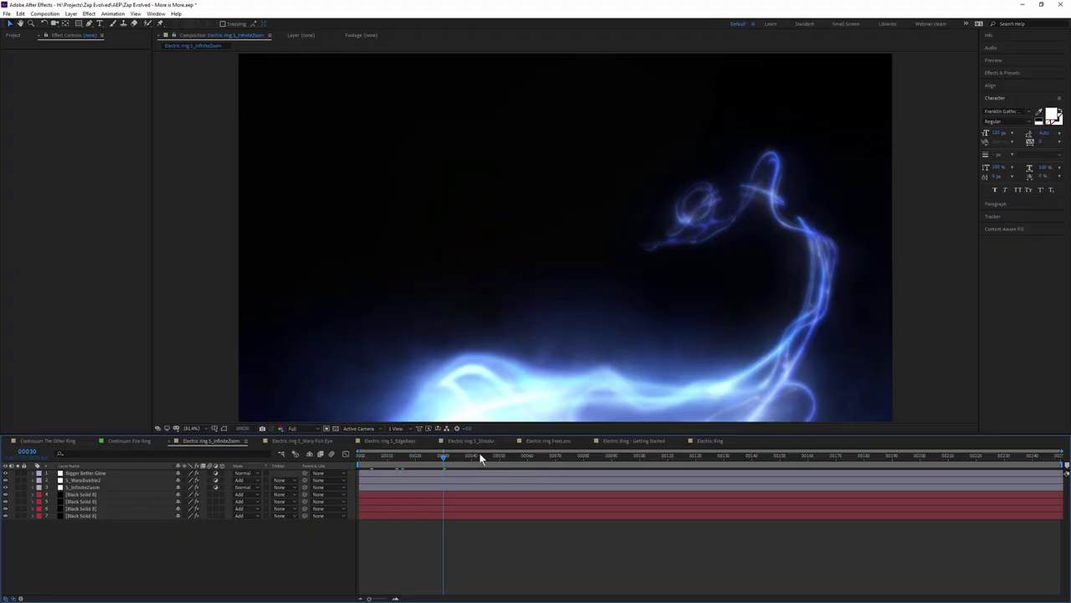
pyautogui.moveTo(480, 459); pyautogui.dragTo(549, 482)
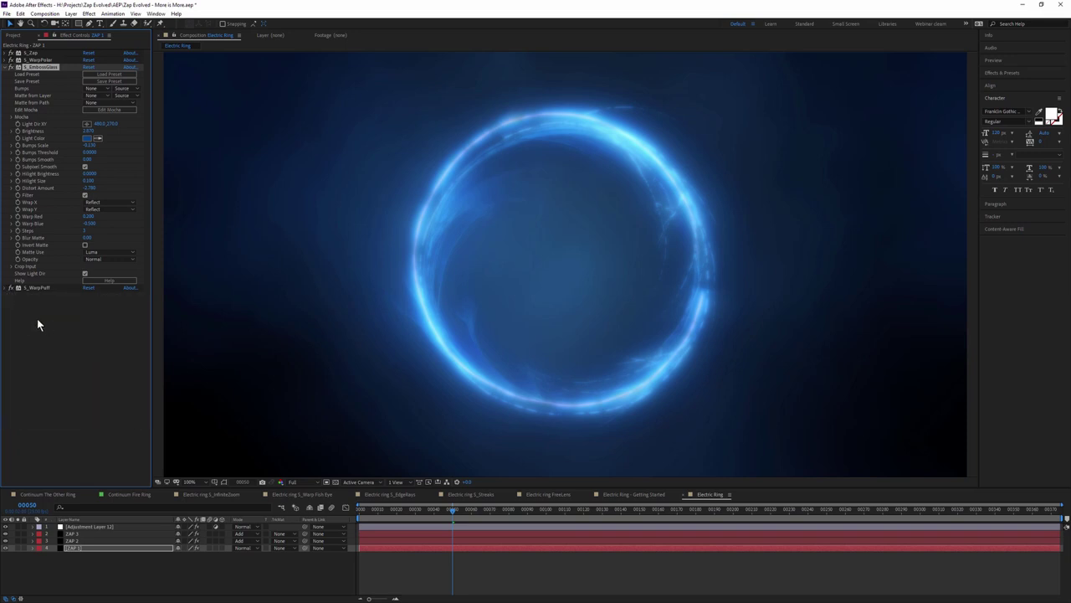
# Step: Show the S_WarpPuff settings on ZAP 1, and lower the S_Effect Thin Bright Glow and Mid Dimmer Glow Brightness on the adjustment layer
pyautogui.click(5, 288)
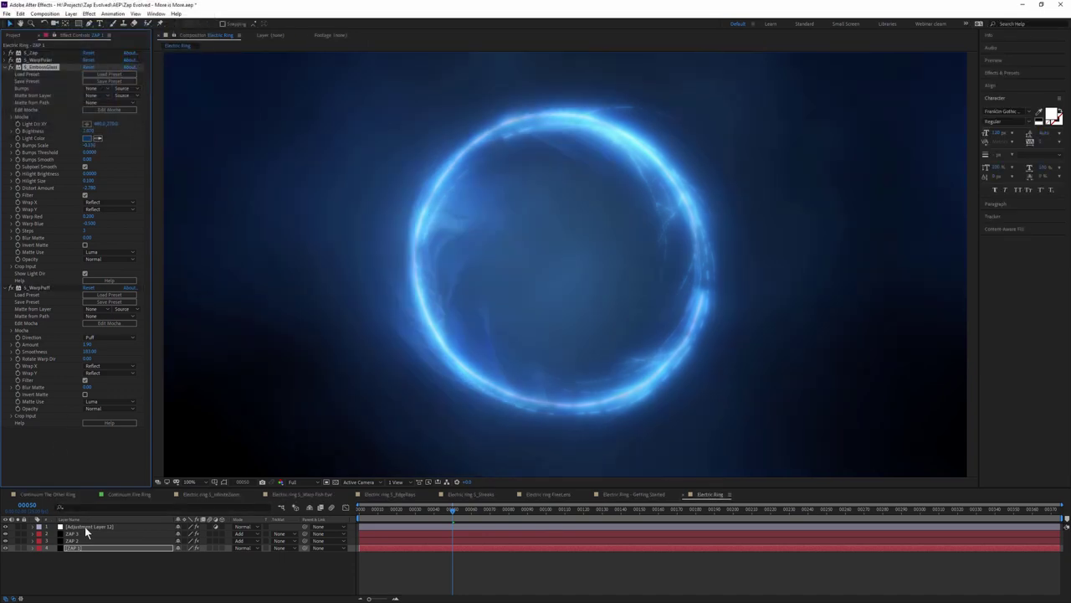
pyautogui.click(88, 526)
pyautogui.moveTo(89, 217)
pyautogui.mouseDown()
pyautogui.moveTo(60, 219)
pyautogui.moveTo(72, 220)
pyautogui.mouseUp()
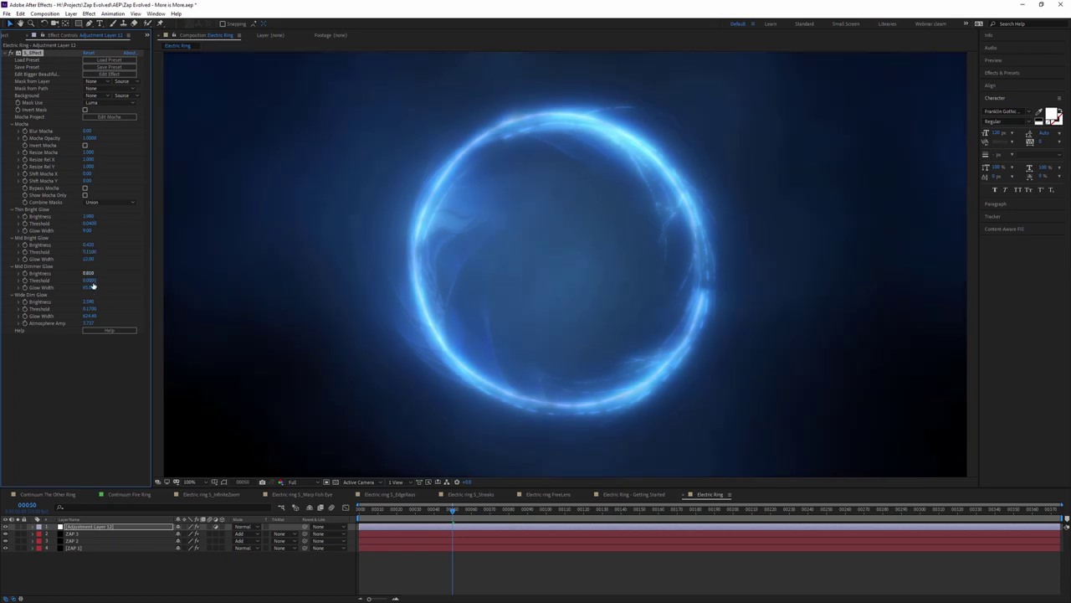
pyautogui.moveTo(88, 273); pyautogui.dragTo(72, 273)
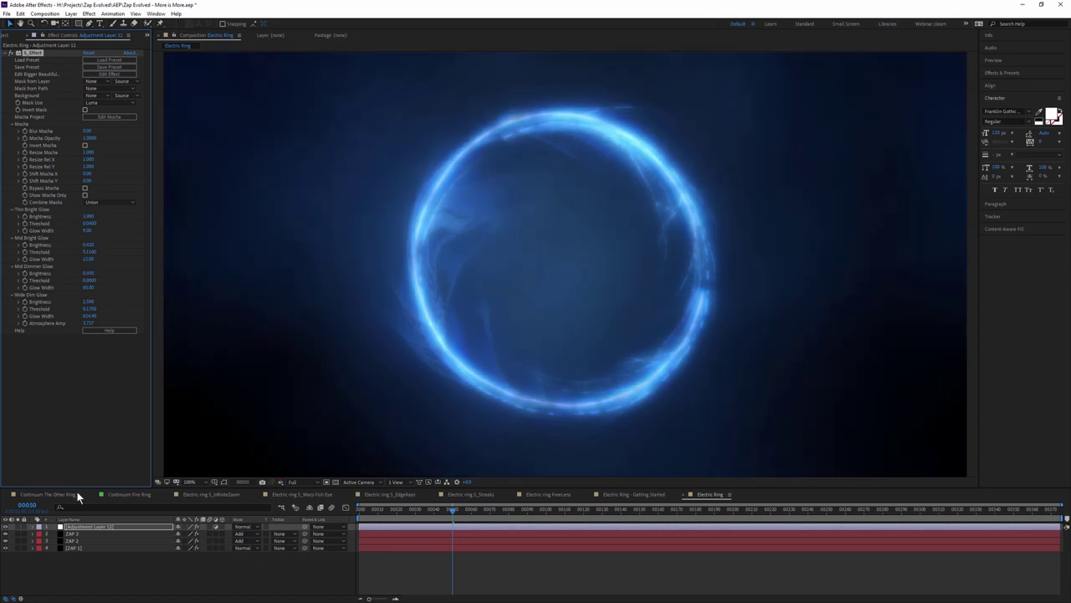
# Step: Toggle the adjustment layer's visibility to compare the electric ring with and without the S_Effect glow
pyautogui.click(6, 526)
pyautogui.press('F2')
pyautogui.click(6, 526)
pyautogui.click(6, 526)
pyautogui.click(7, 530)
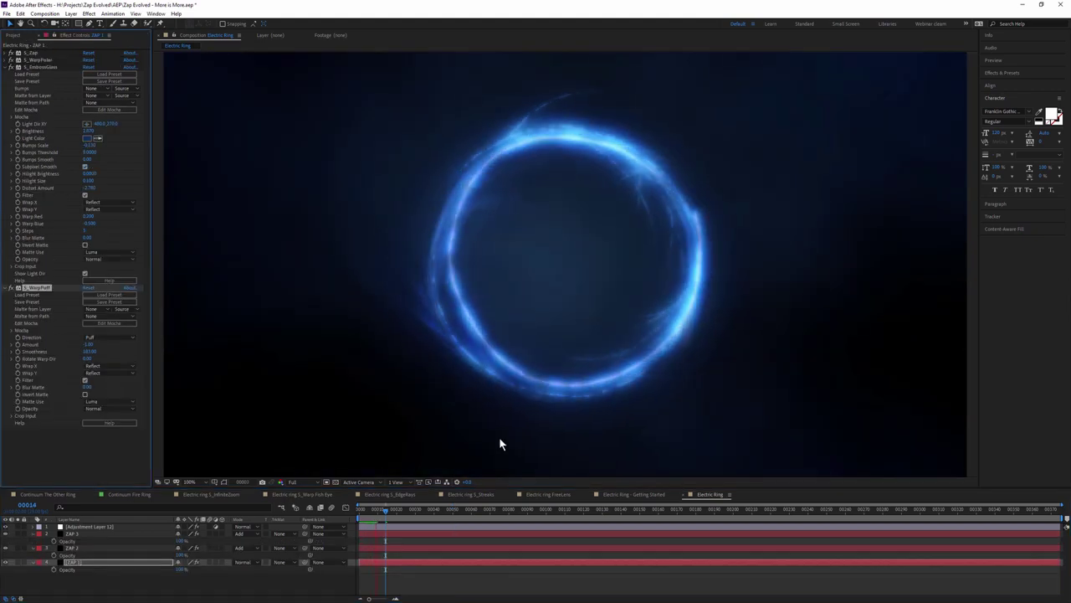
# Step: Preview the ring's rotation and hide the adjustment layer, ZAP 3 and ZAP 2 to view ZAP 1 on its own
pyautogui.press('space')
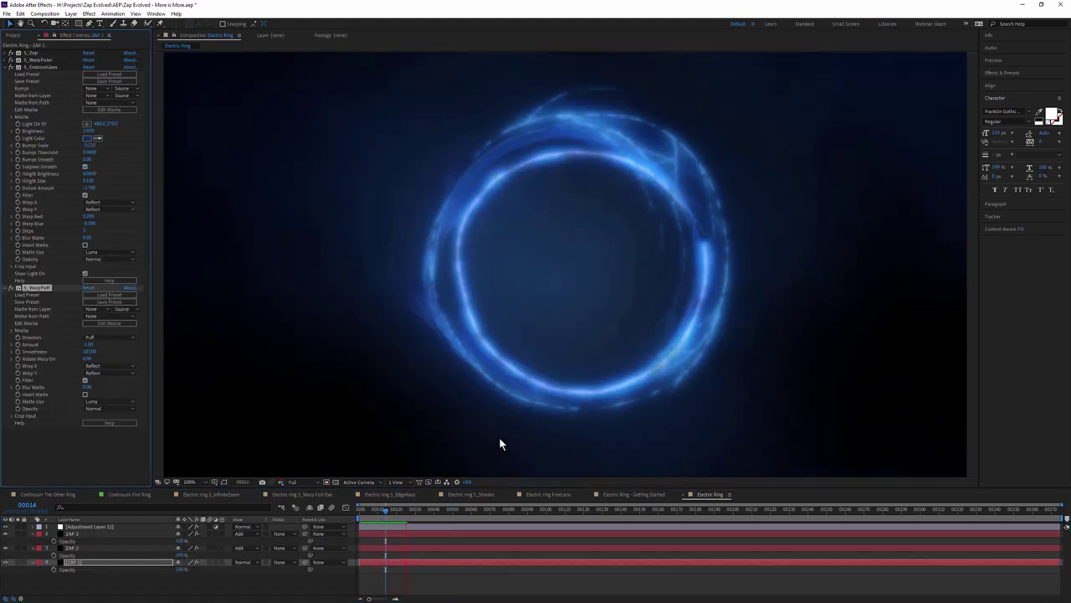
pyautogui.click(5, 548)
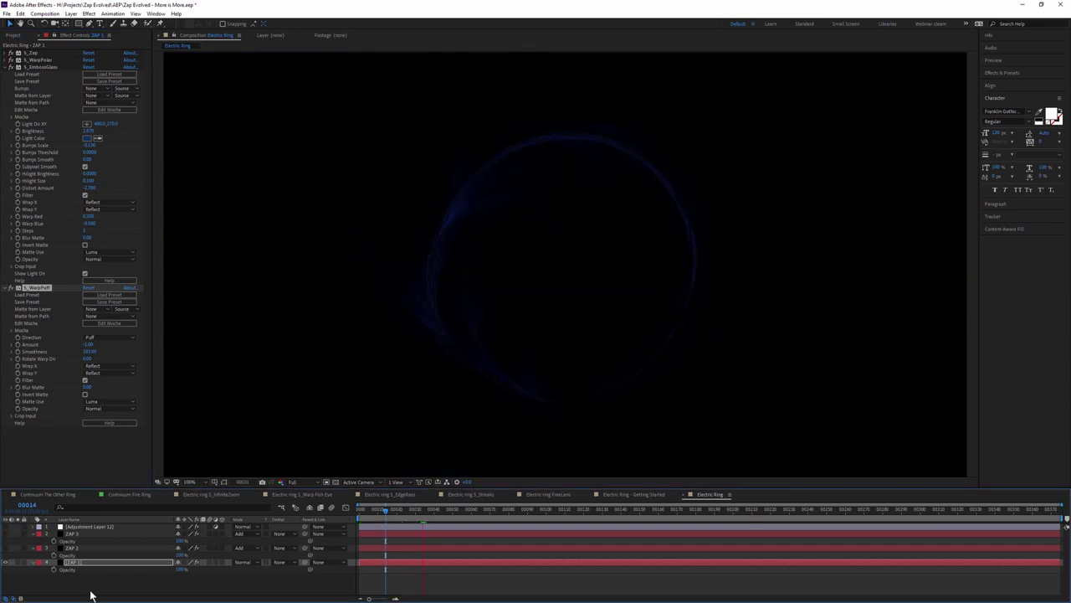